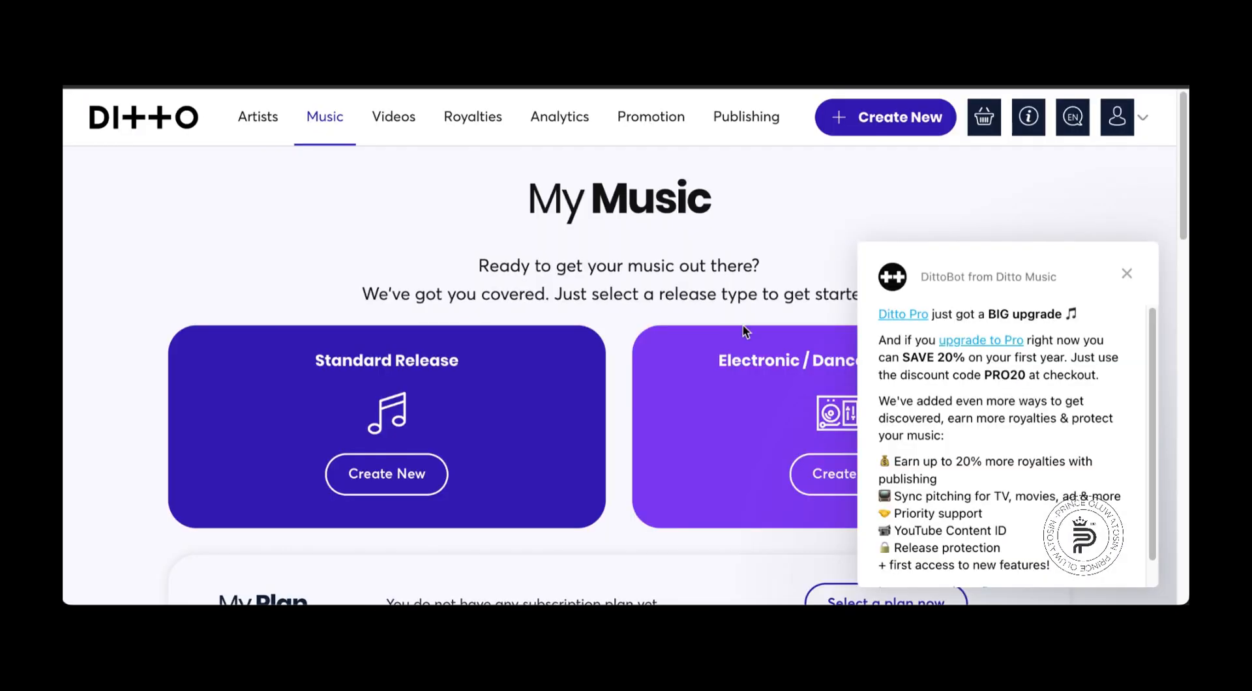
- Dismiss the DittoBot promotional message and look over the release types and plan section of the My Music page
click(1127, 274)
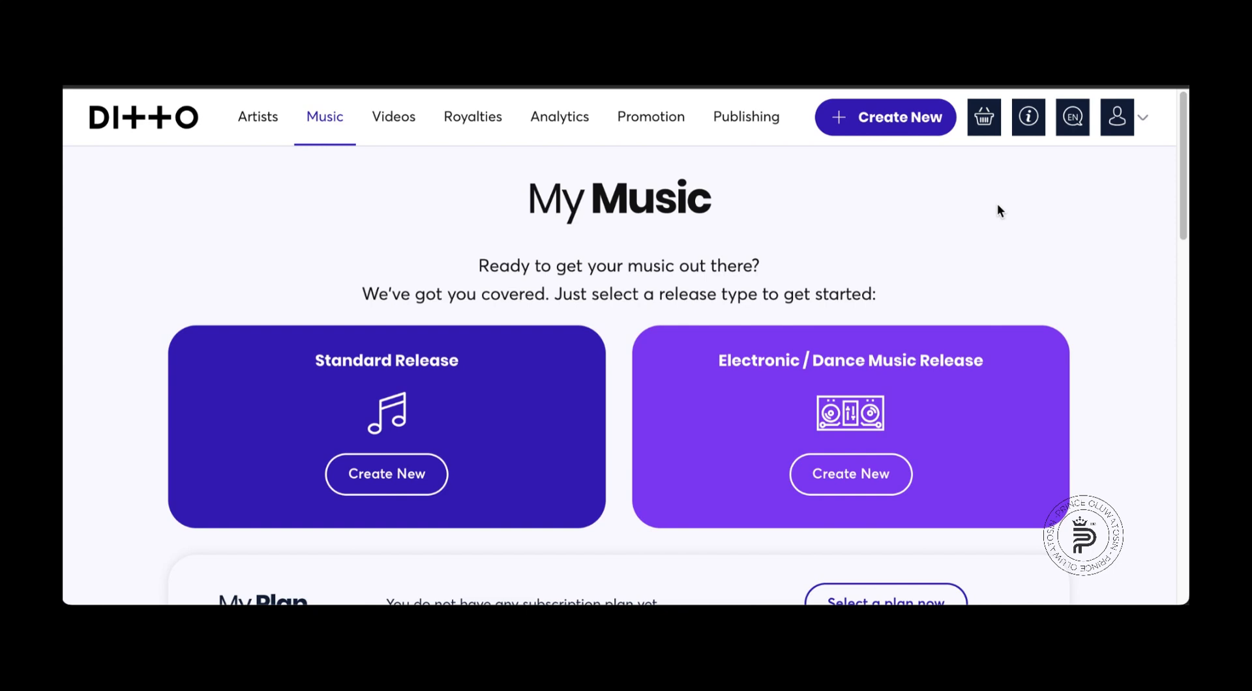
scroll(864, 391, down, 3)
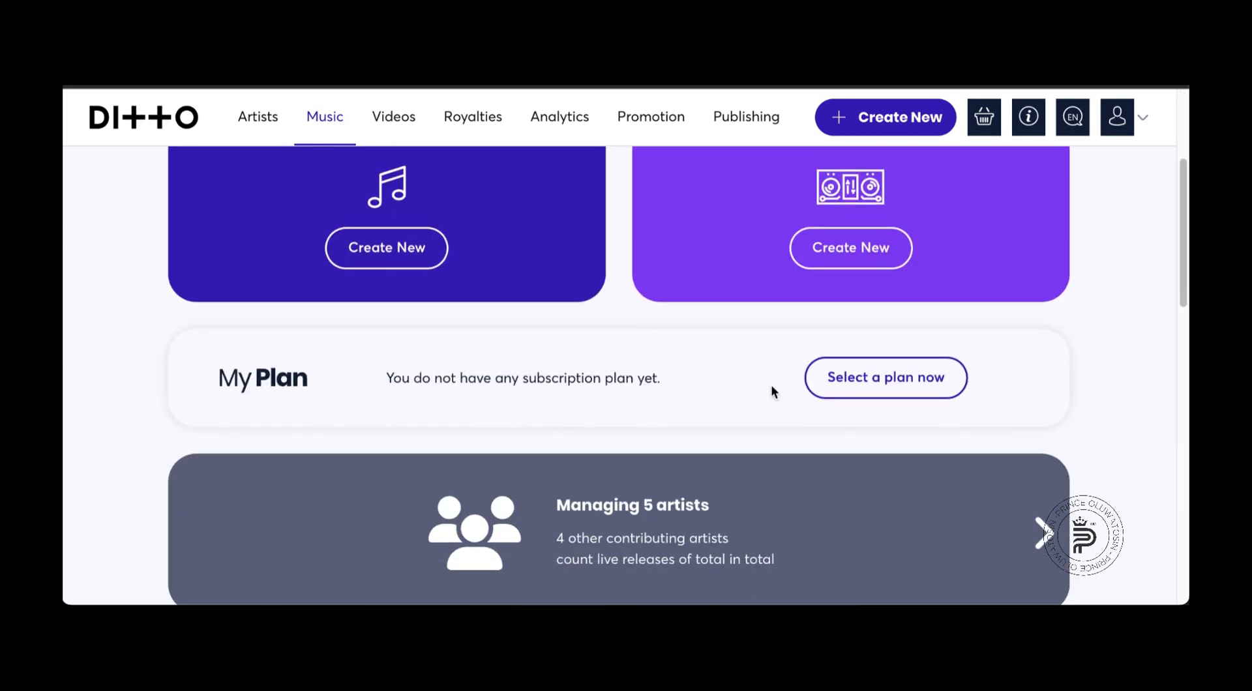
scroll(771, 393, up, 1)
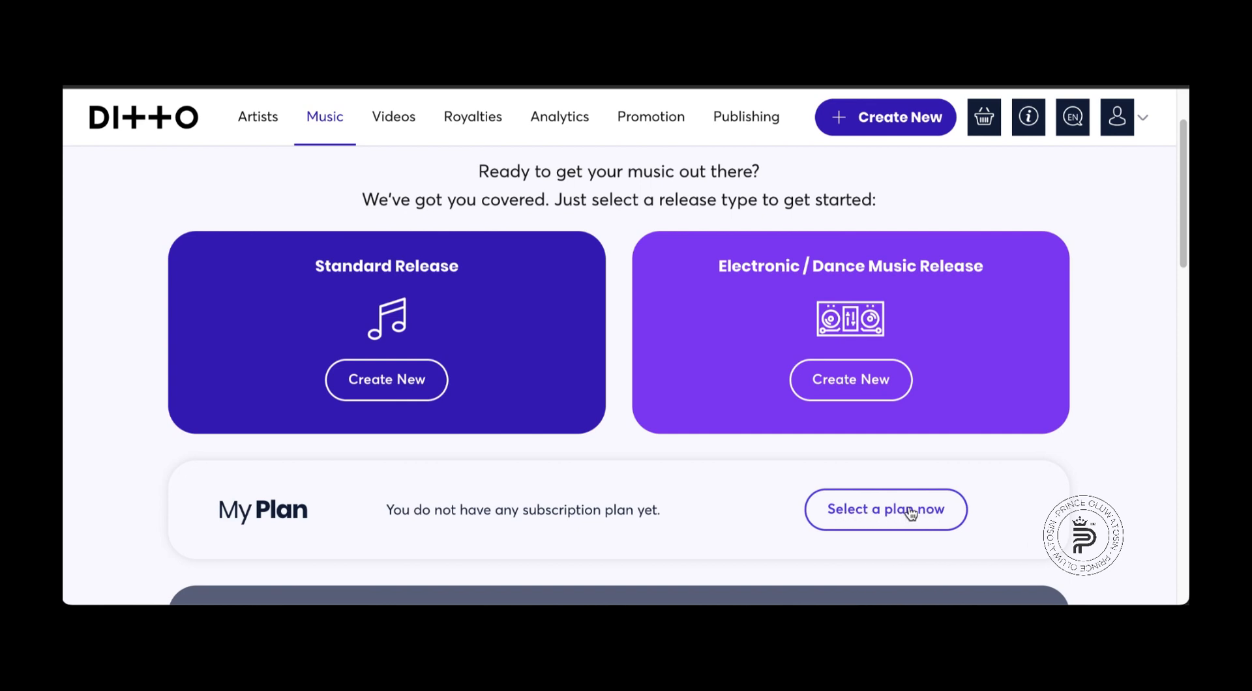
scroll(645, 374, up, 1)
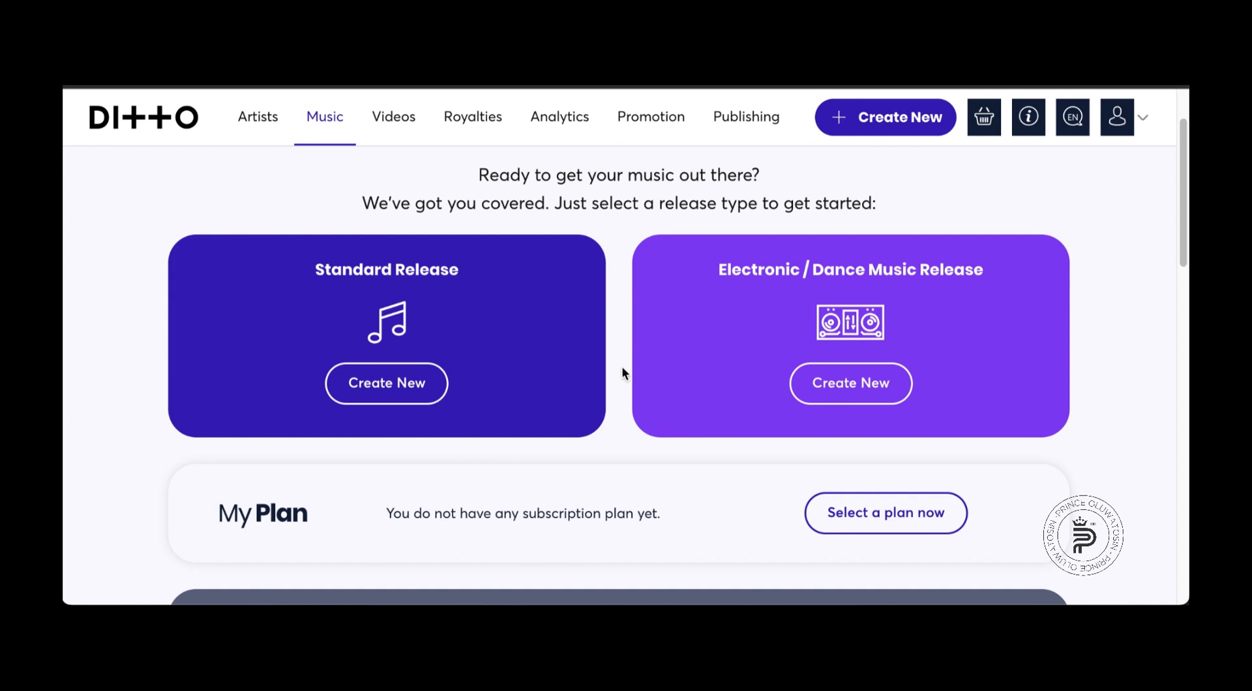
scroll(622, 369, up, 1)
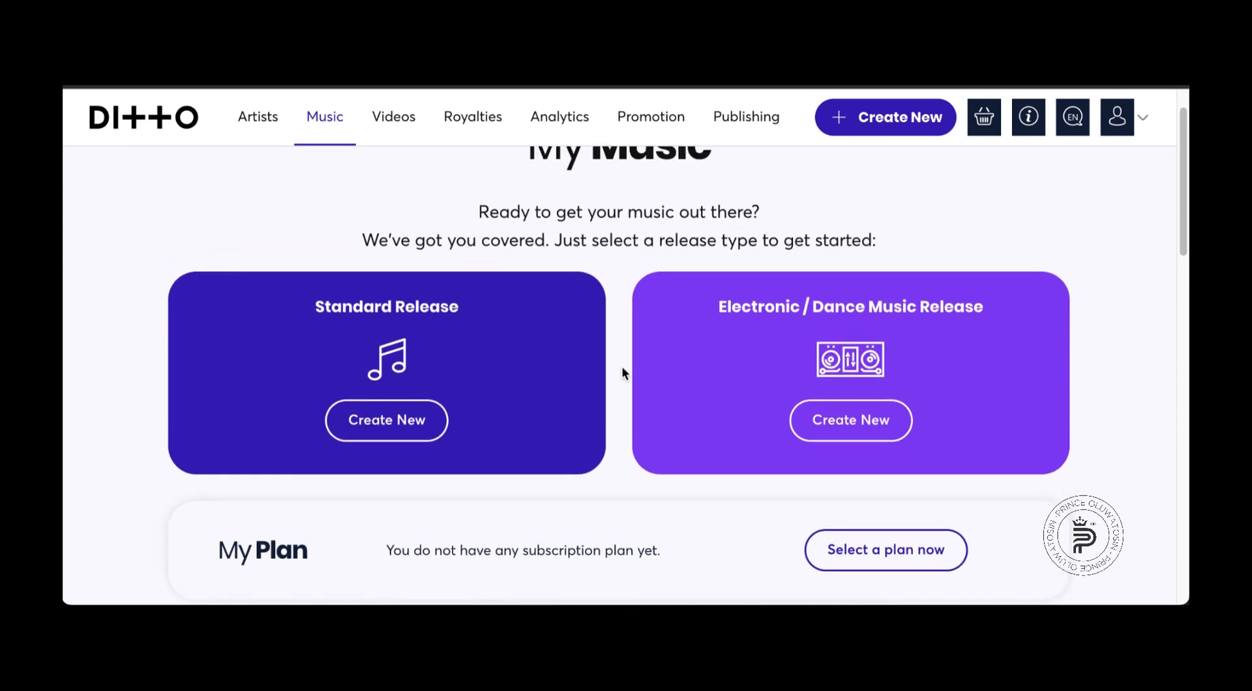
scroll(622, 370, up, 1)
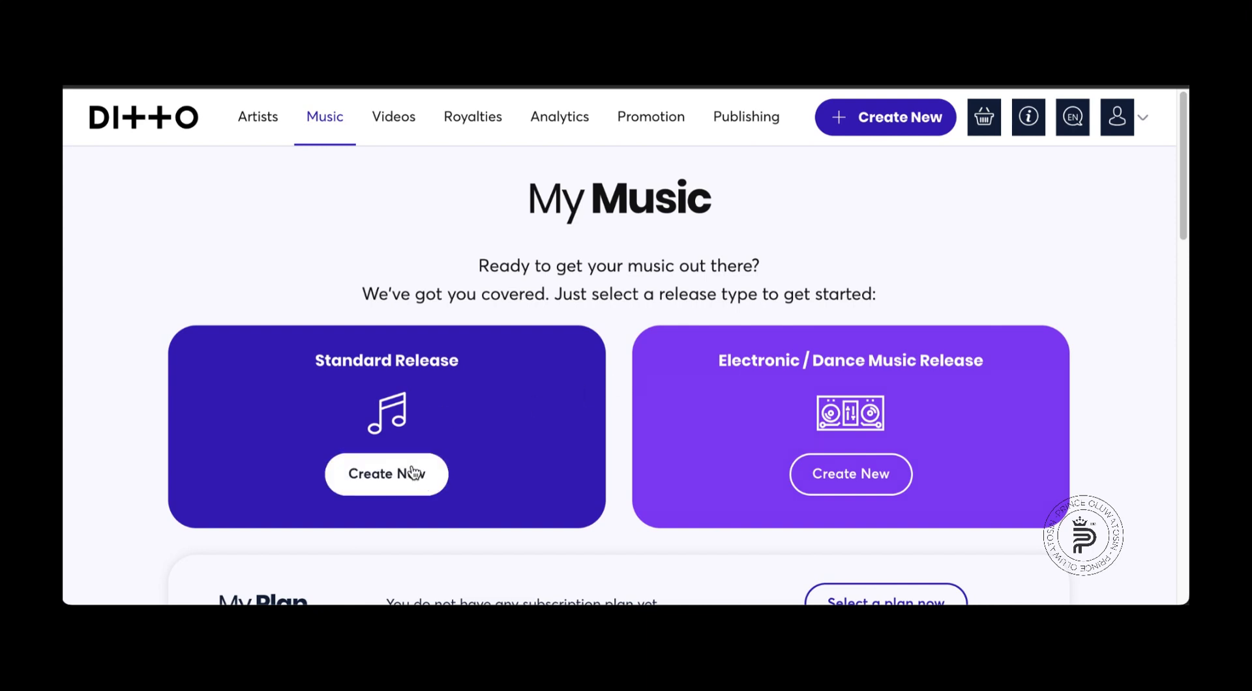
- Create a standard music release titled "Satisfied"
click(892, 118)
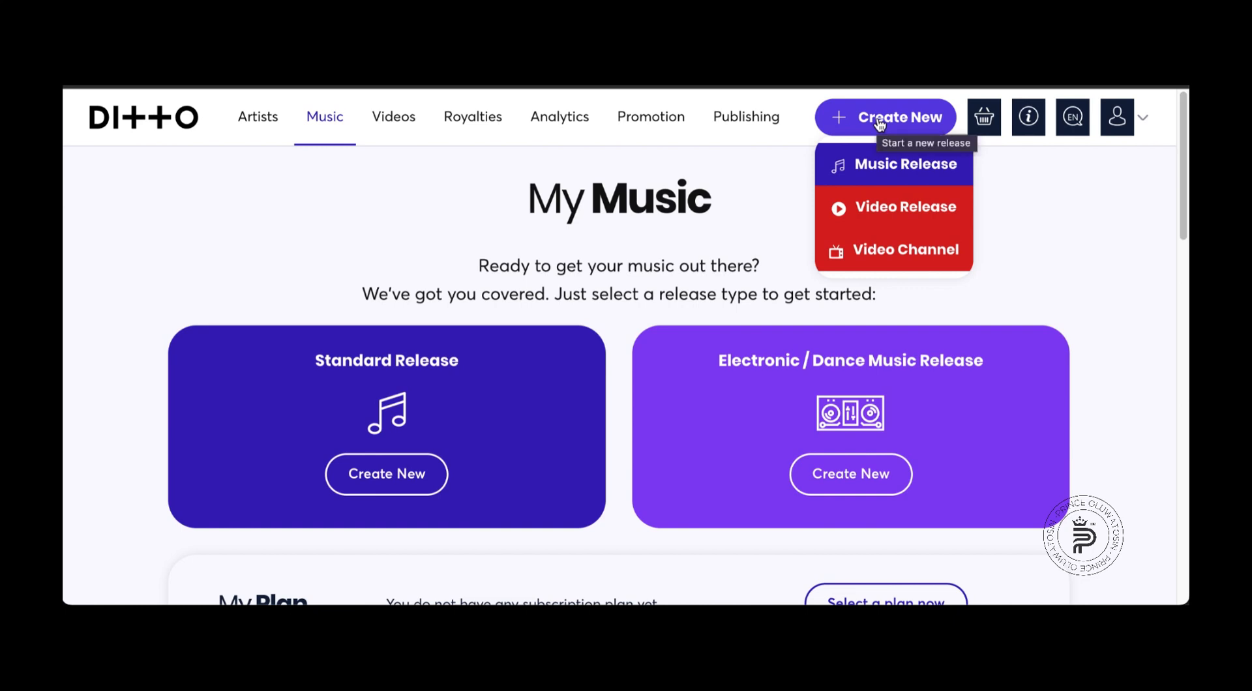
click(390, 465)
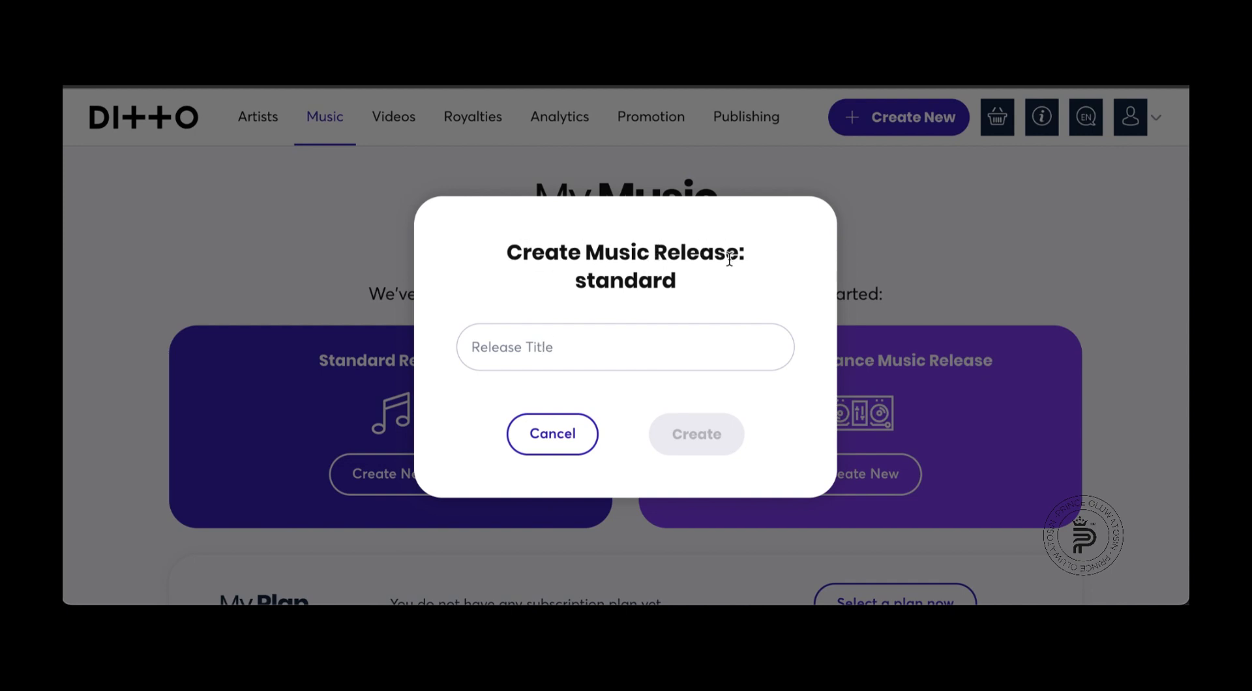
click(532, 349)
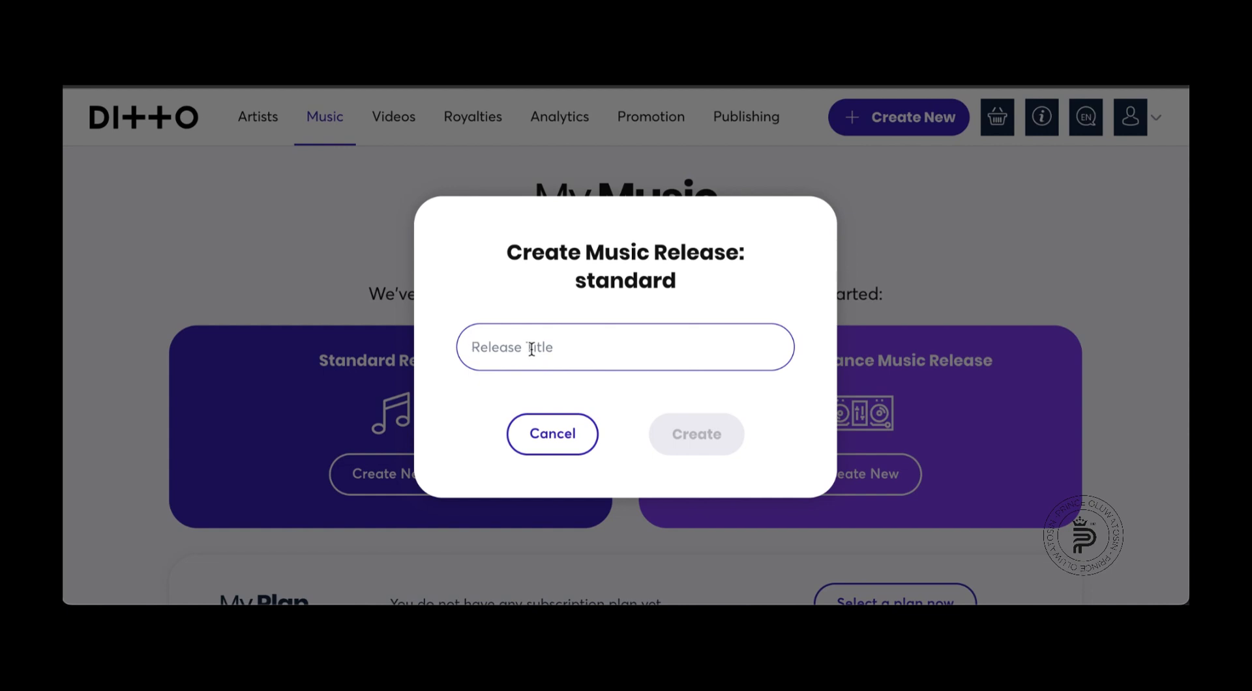
text(Satis)
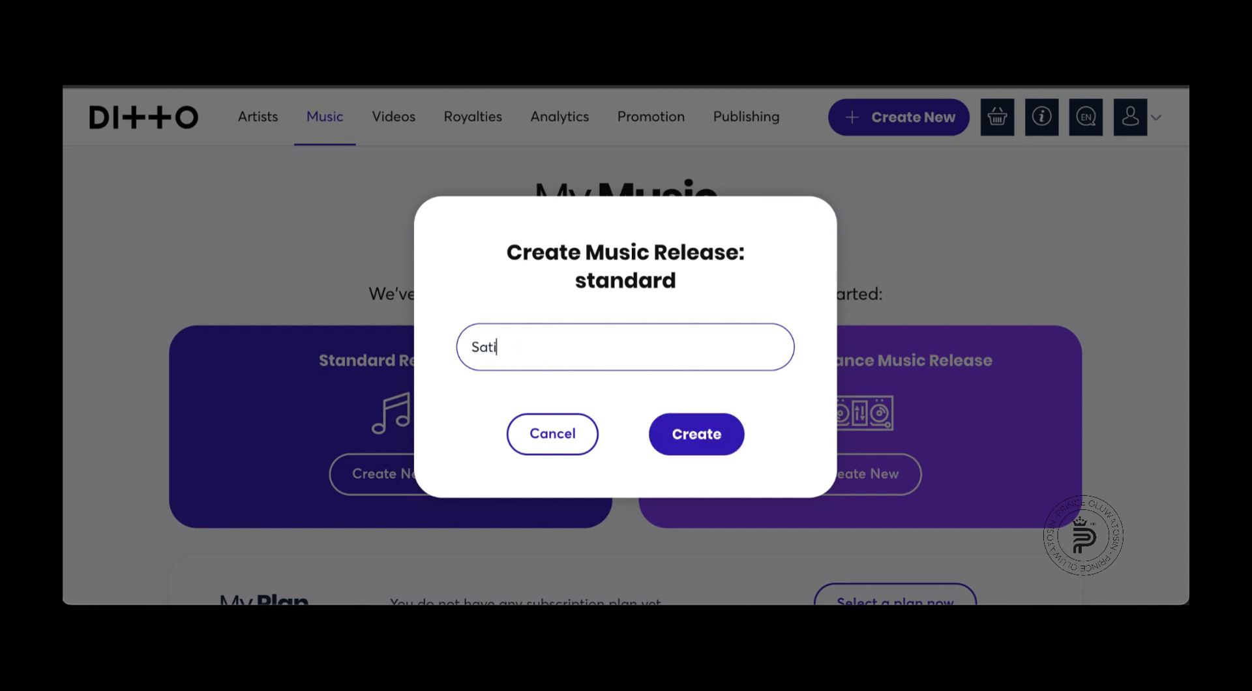
text(fy)
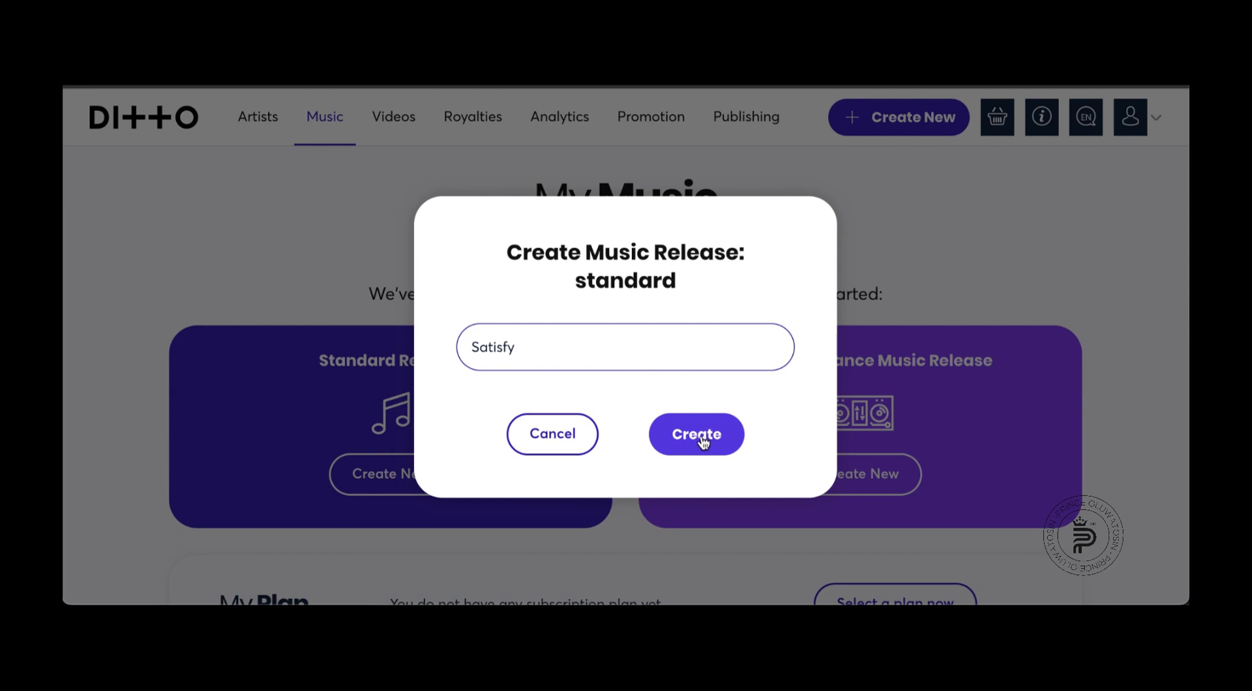
key(BackSpace)
key(BackSpace)
key(BackSpace)
text(fied)
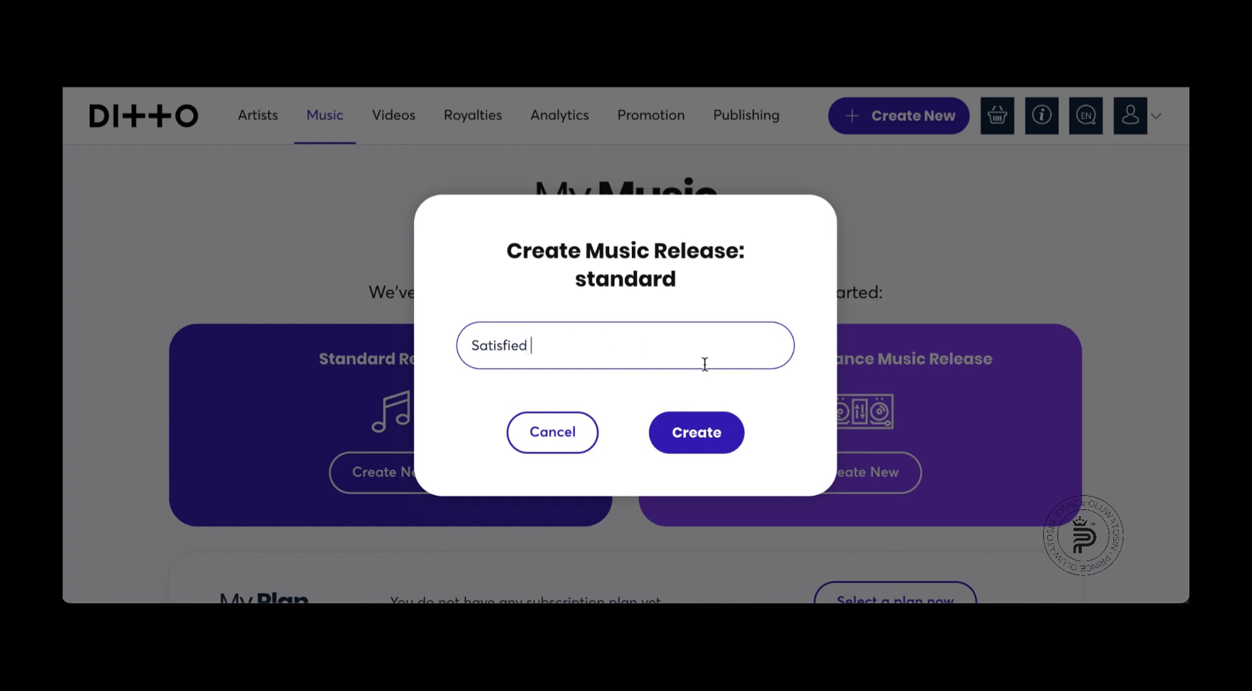
click(697, 433)
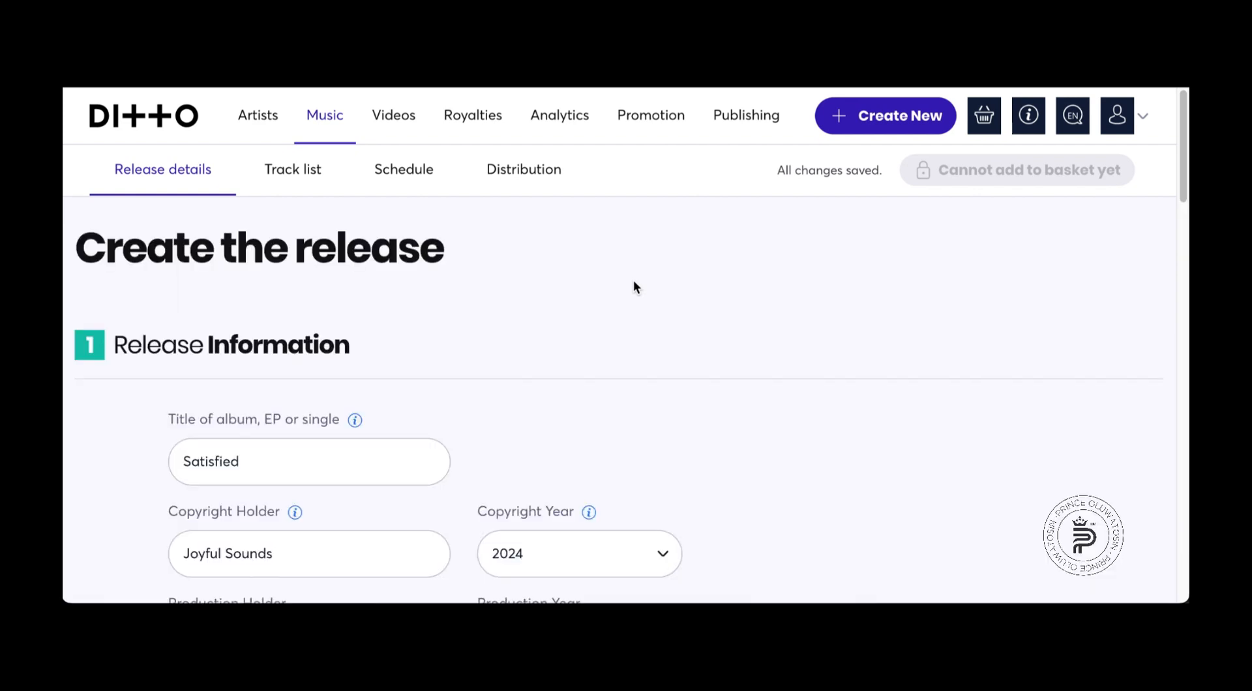
- Set the release's copyright holder to the suggested "Joyful Sounds || Distributed By 247 Gospel Vibes"
scroll(595, 337, down, 2)
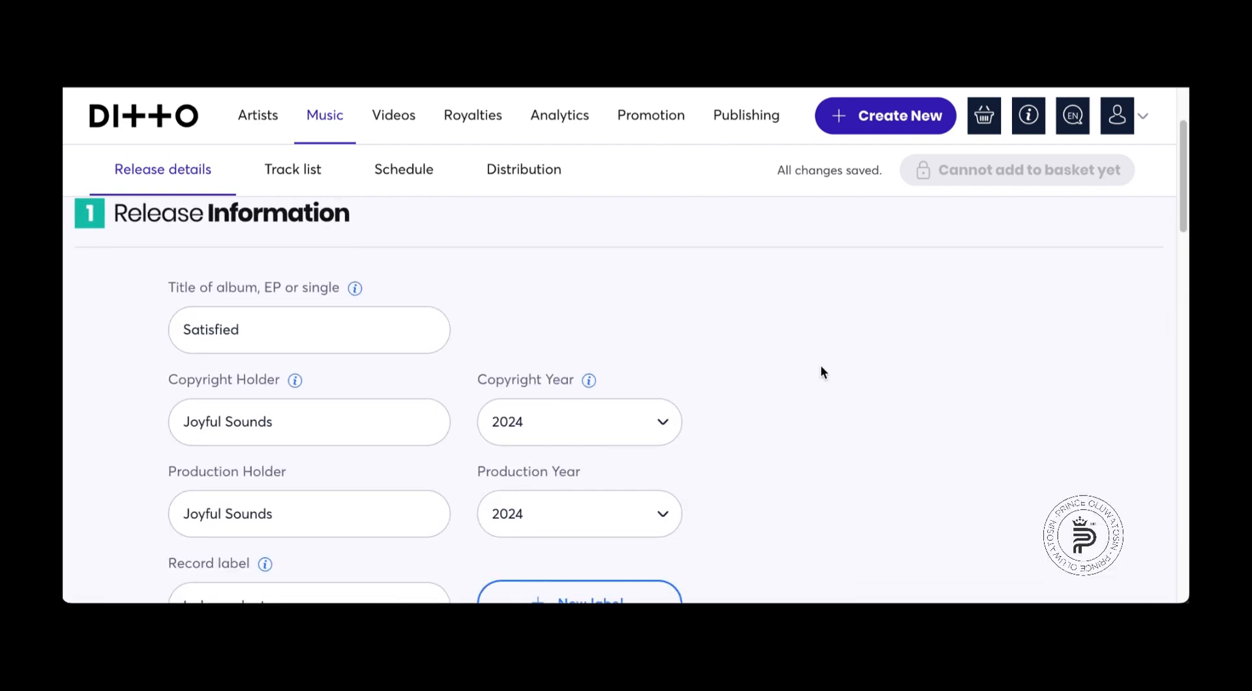
scroll(582, 307, up, 1)
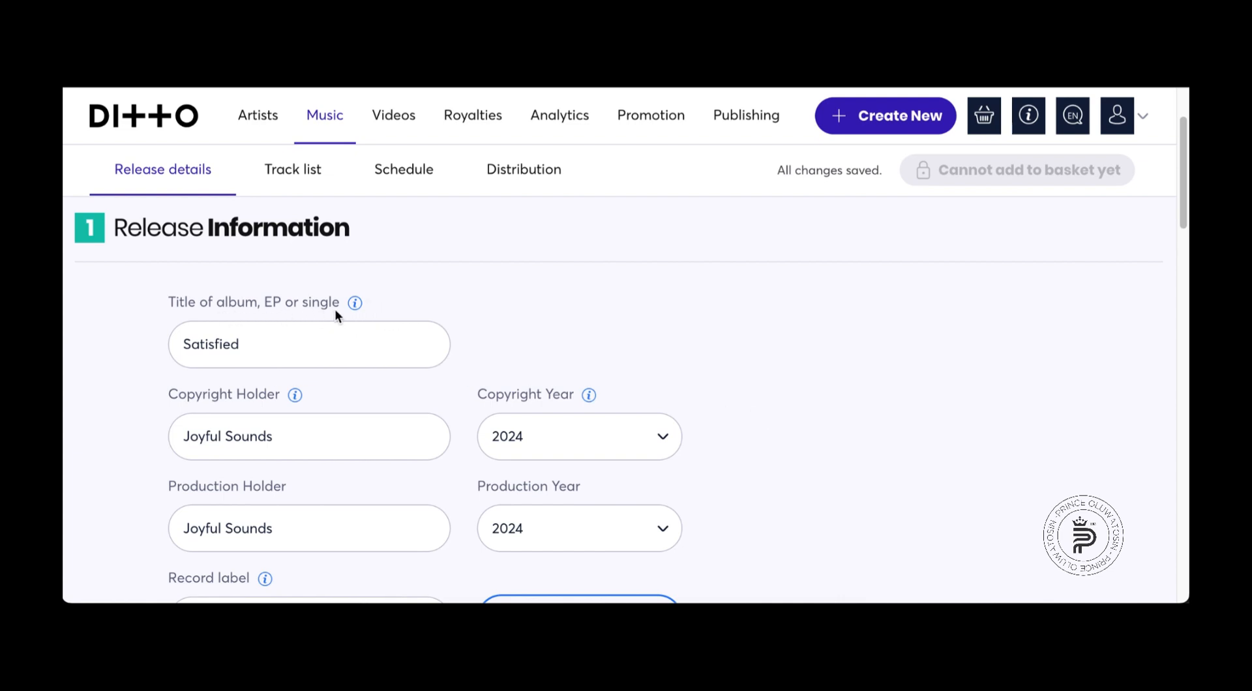
click(286, 346)
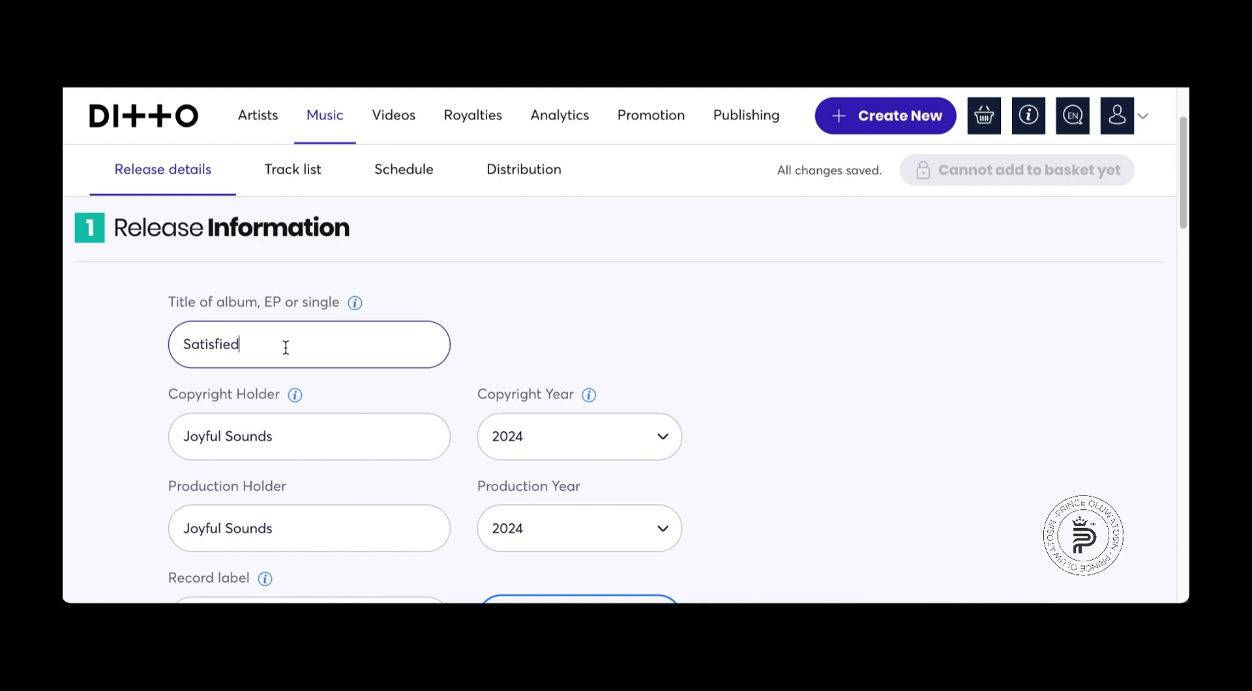
scroll(286, 346, down, 1)
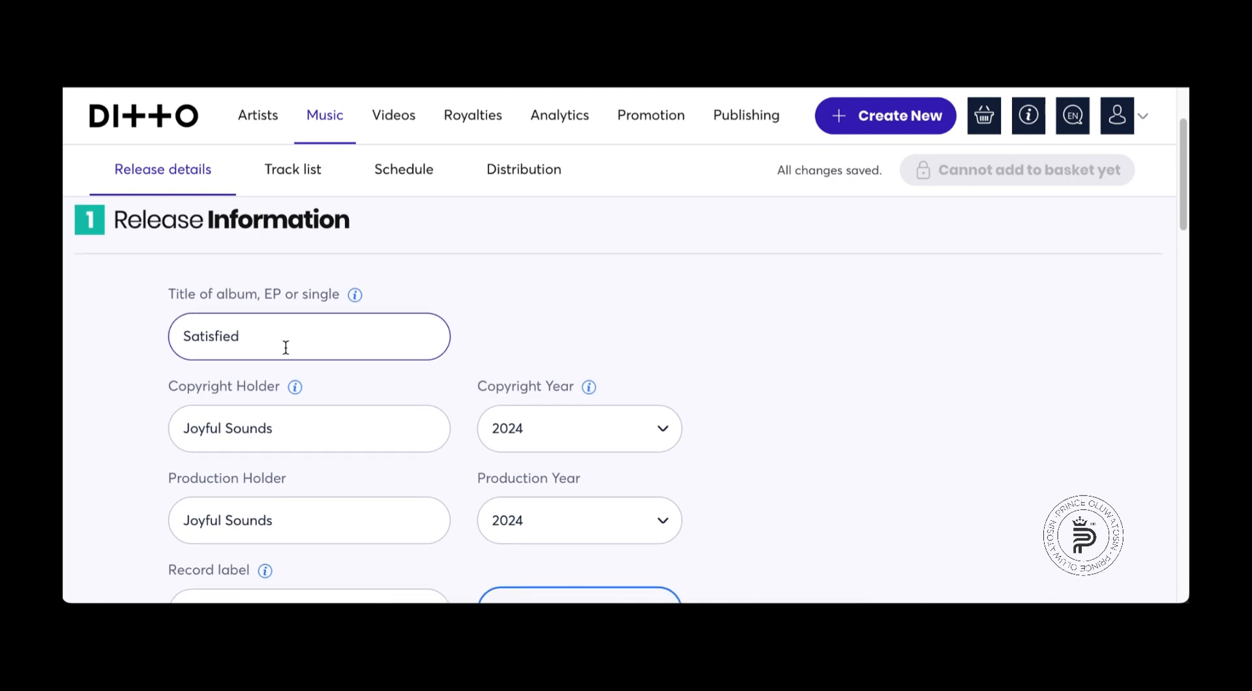
click(300, 423)
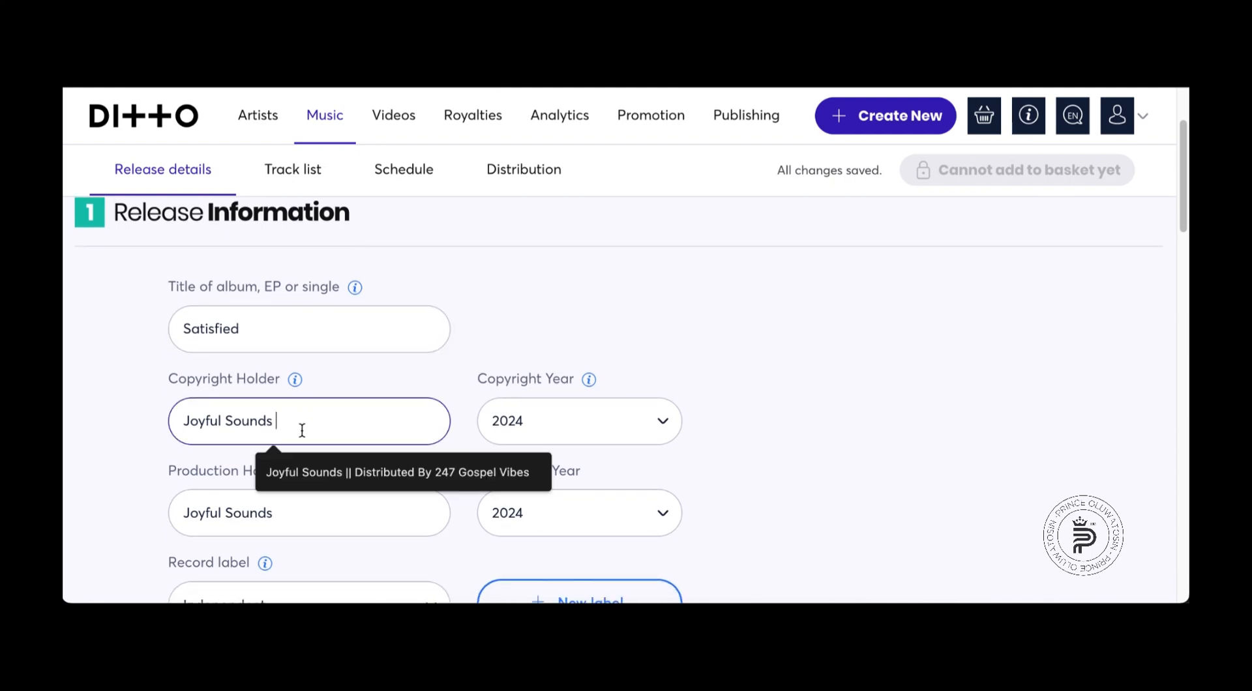
click(361, 475)
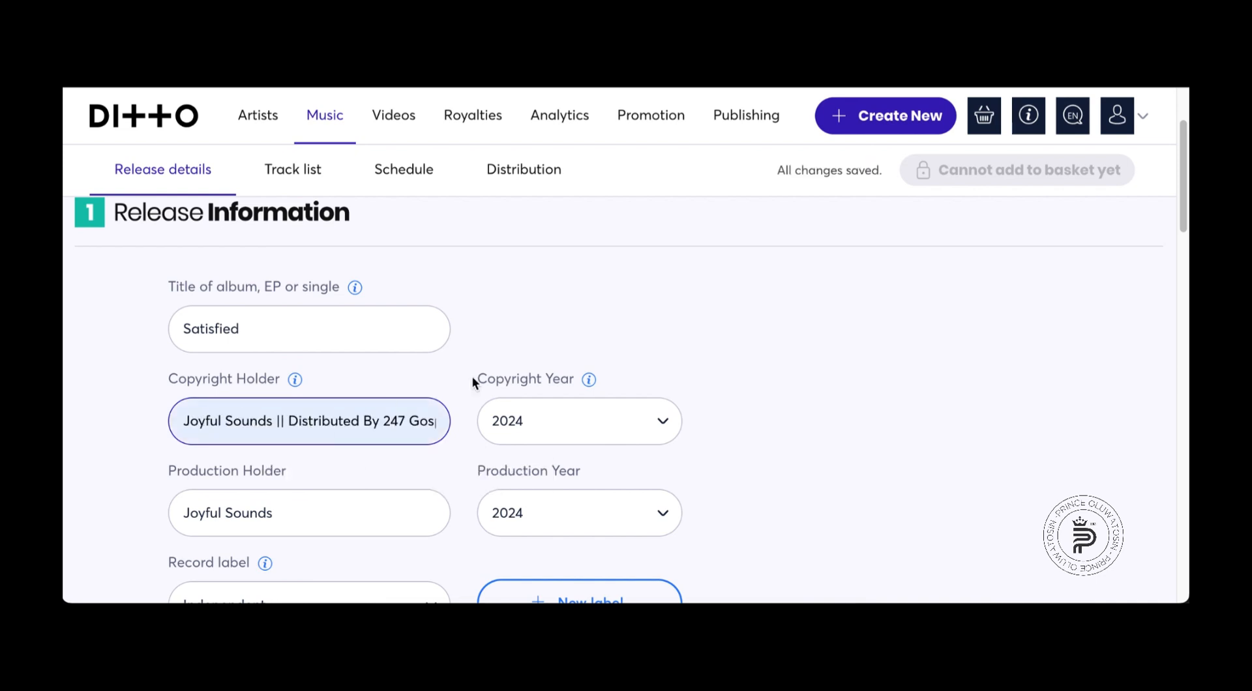
click(524, 323)
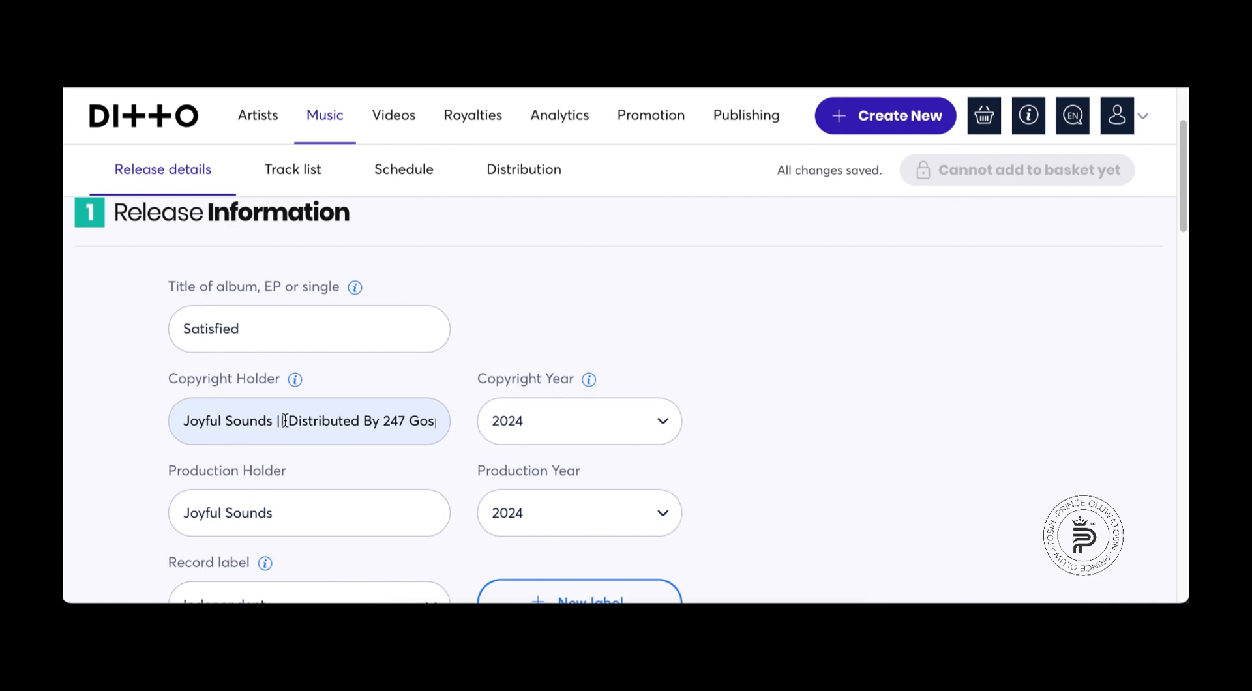
scroll(283, 423, down, 1)
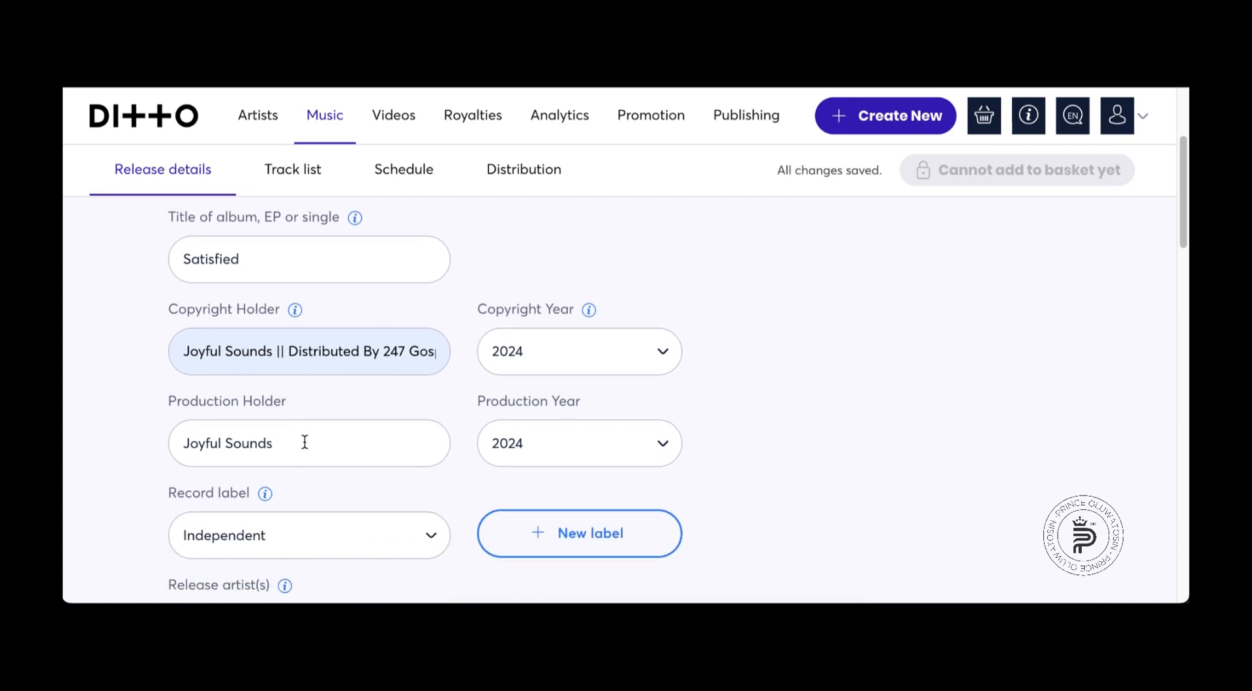
- Set the release's copyright year to 2023
click(305, 442)
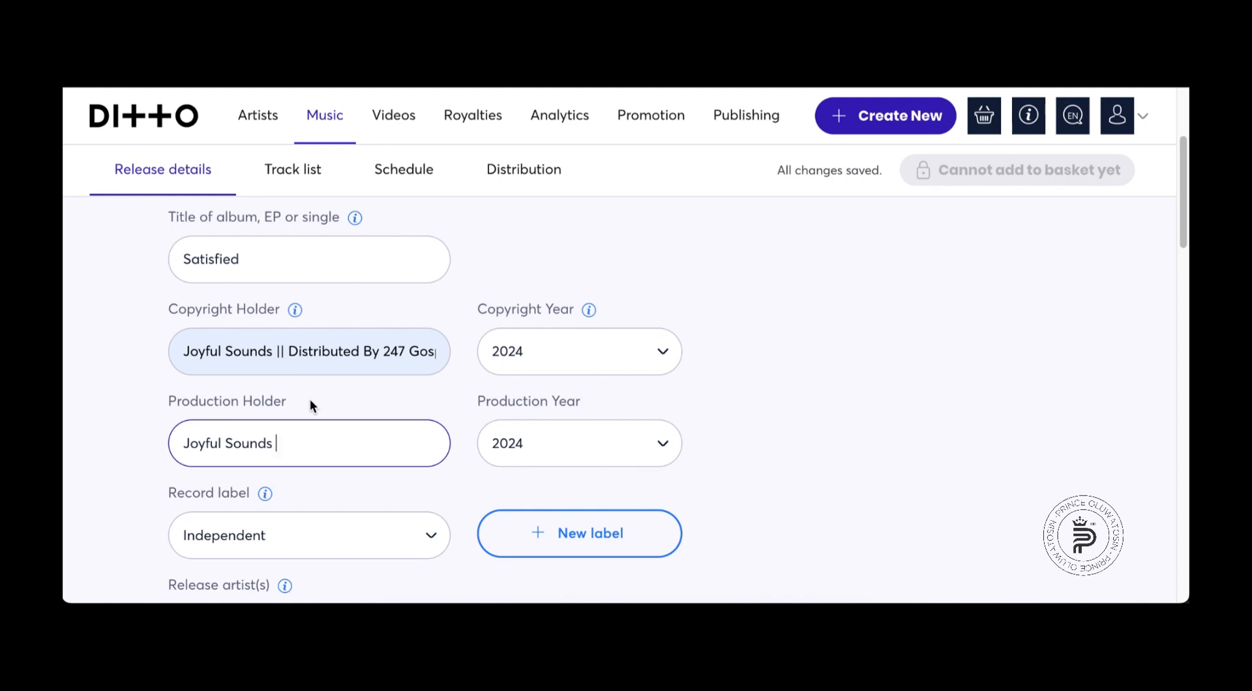
scroll(310, 399, up, 1)
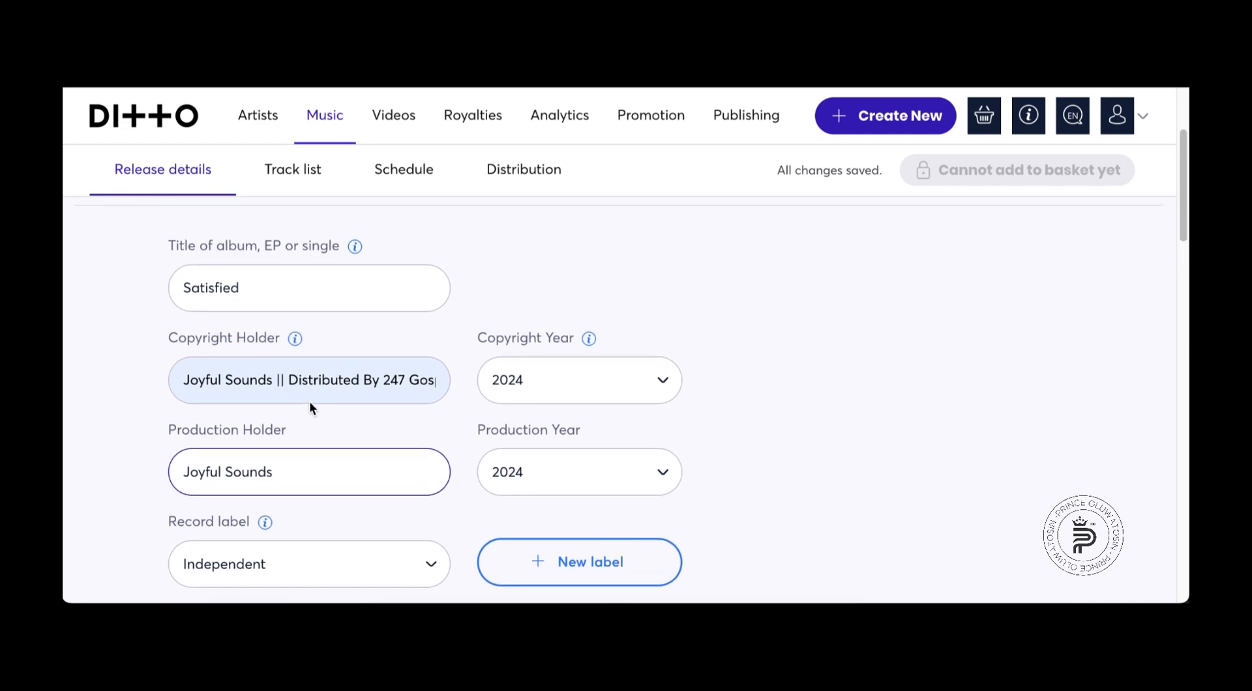
scroll(309, 406, up, 2)
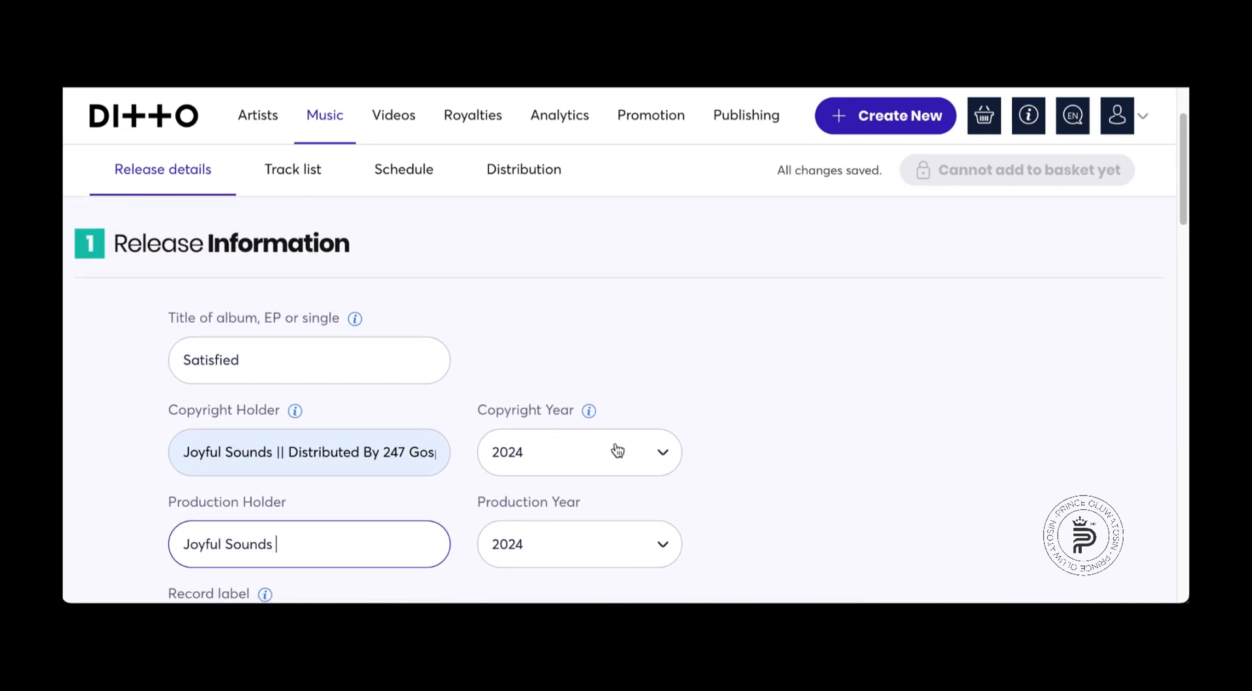
scroll(618, 448, down, 1)
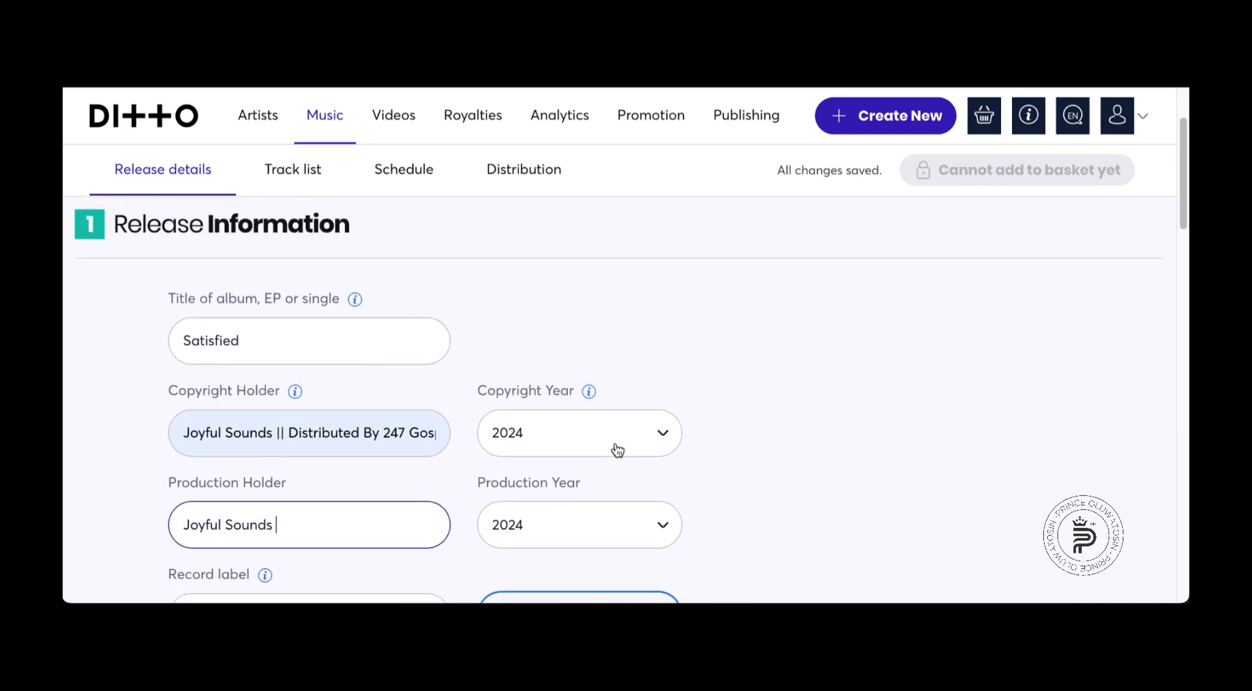
click(658, 425)
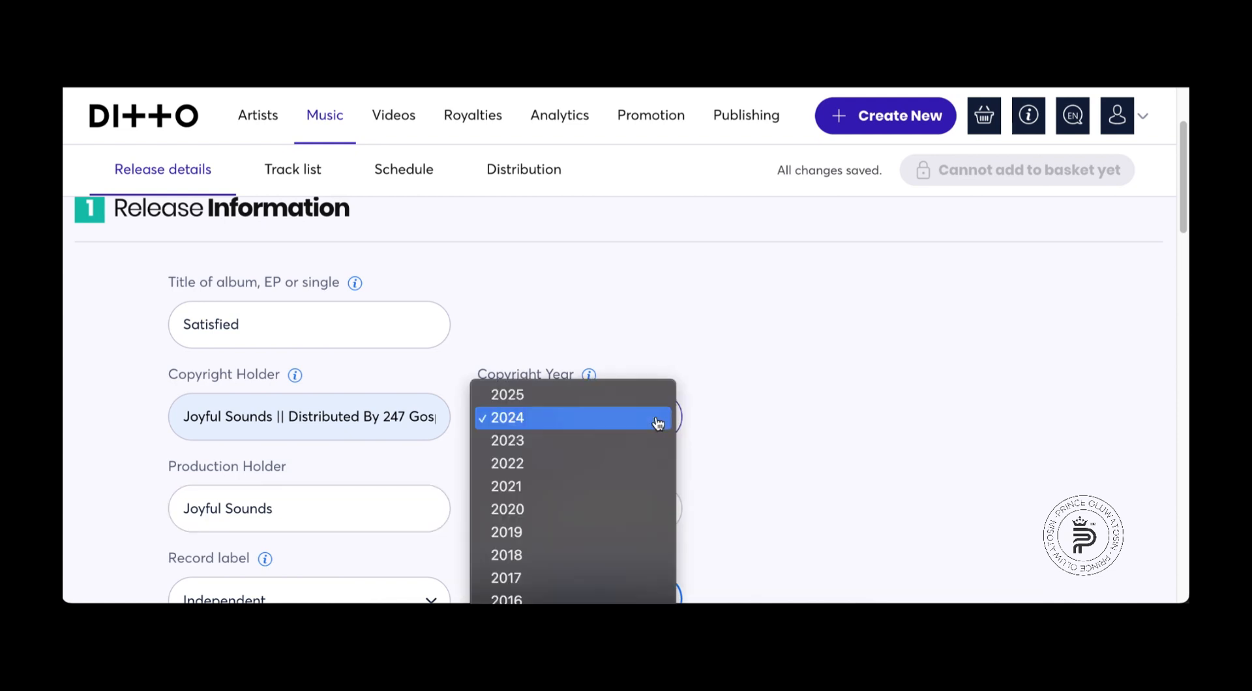
click(542, 442)
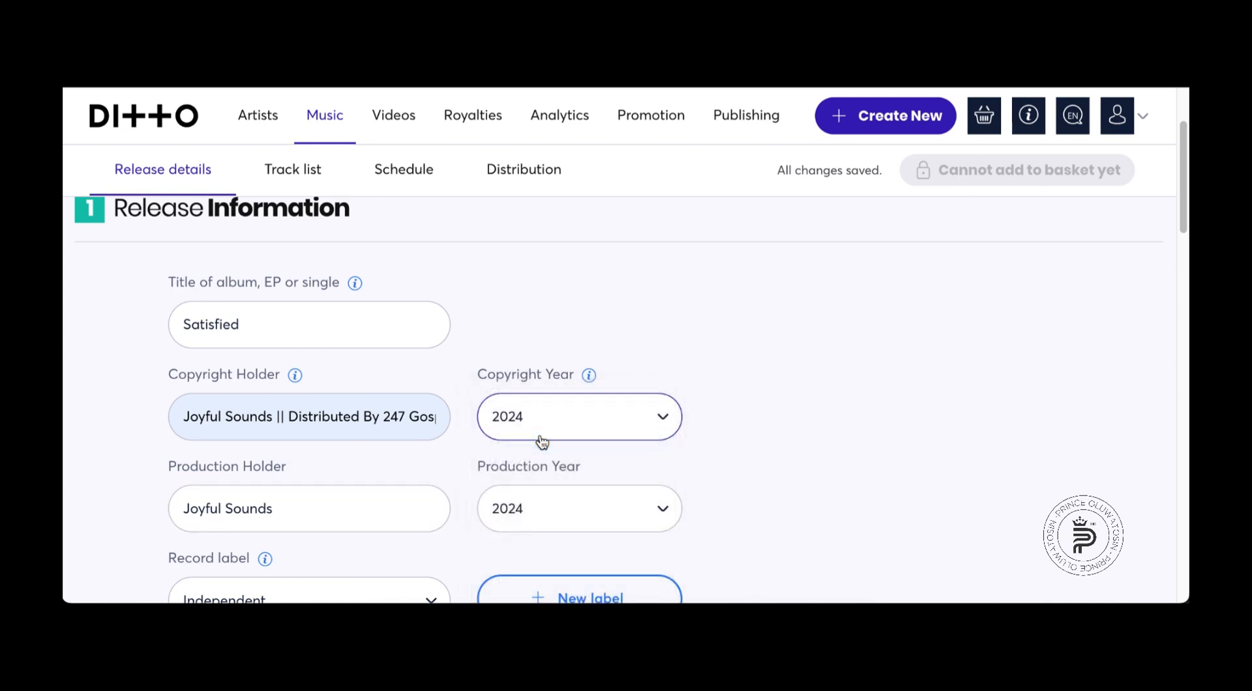
scroll(691, 398, down, 1)
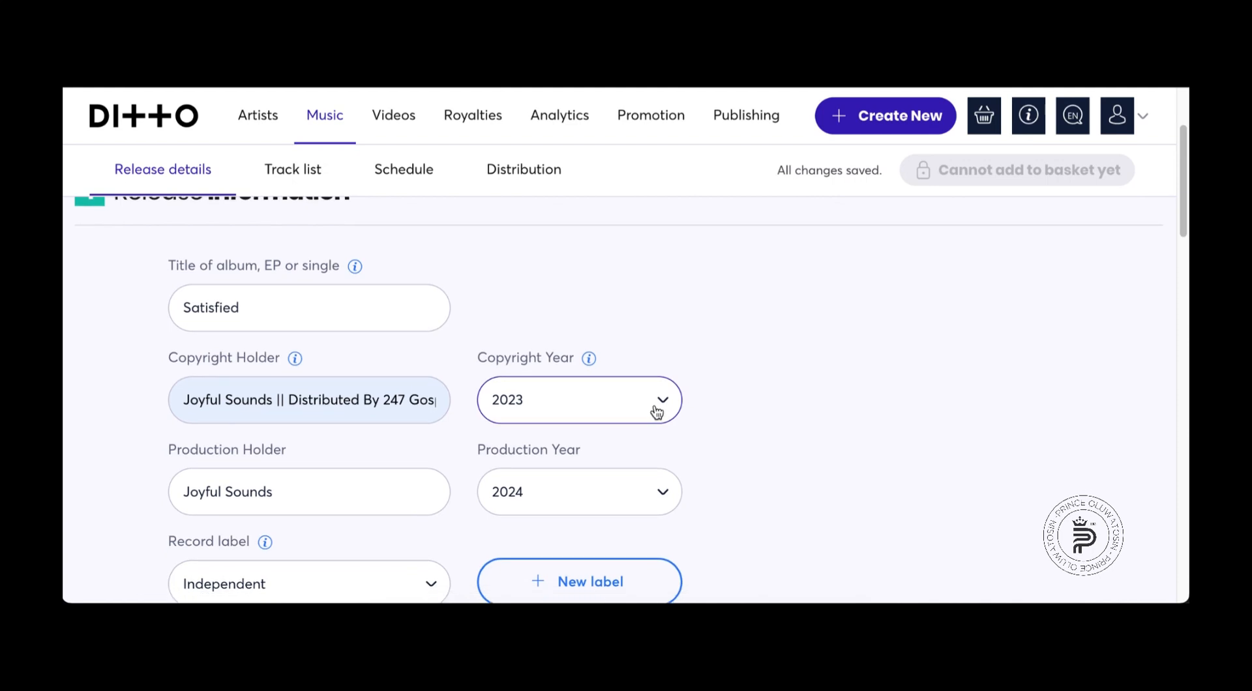
scroll(655, 410, down, 3)
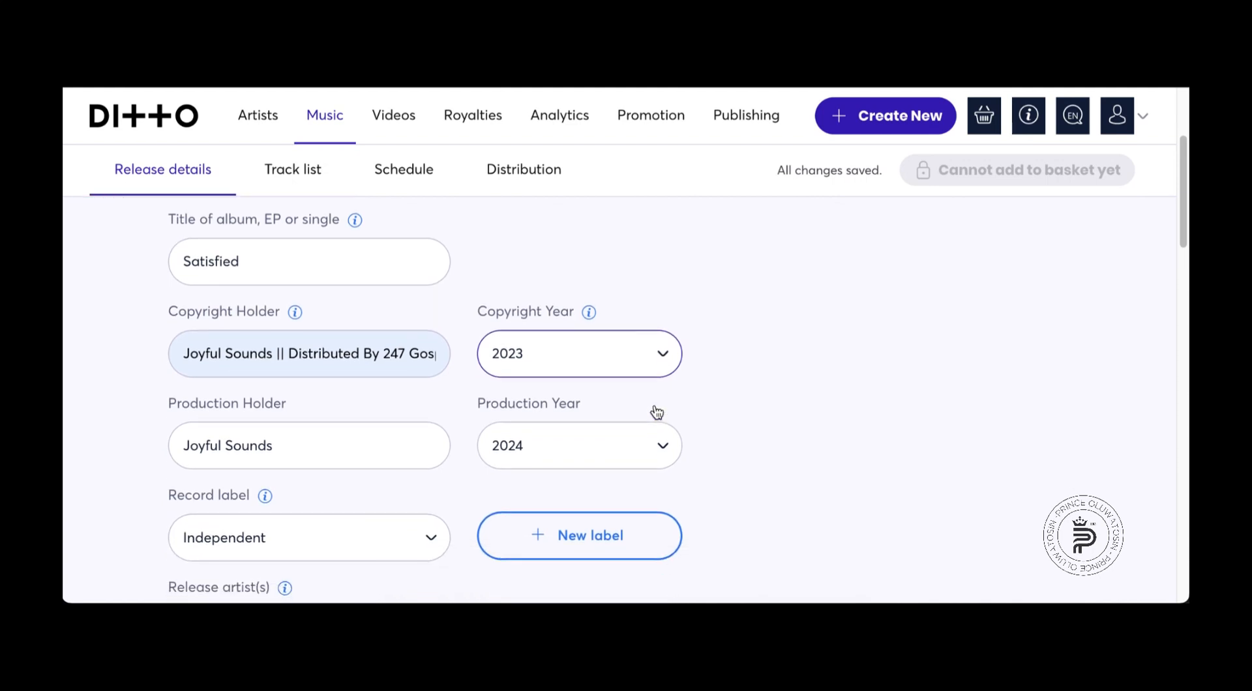
click(654, 342)
click(654, 342)
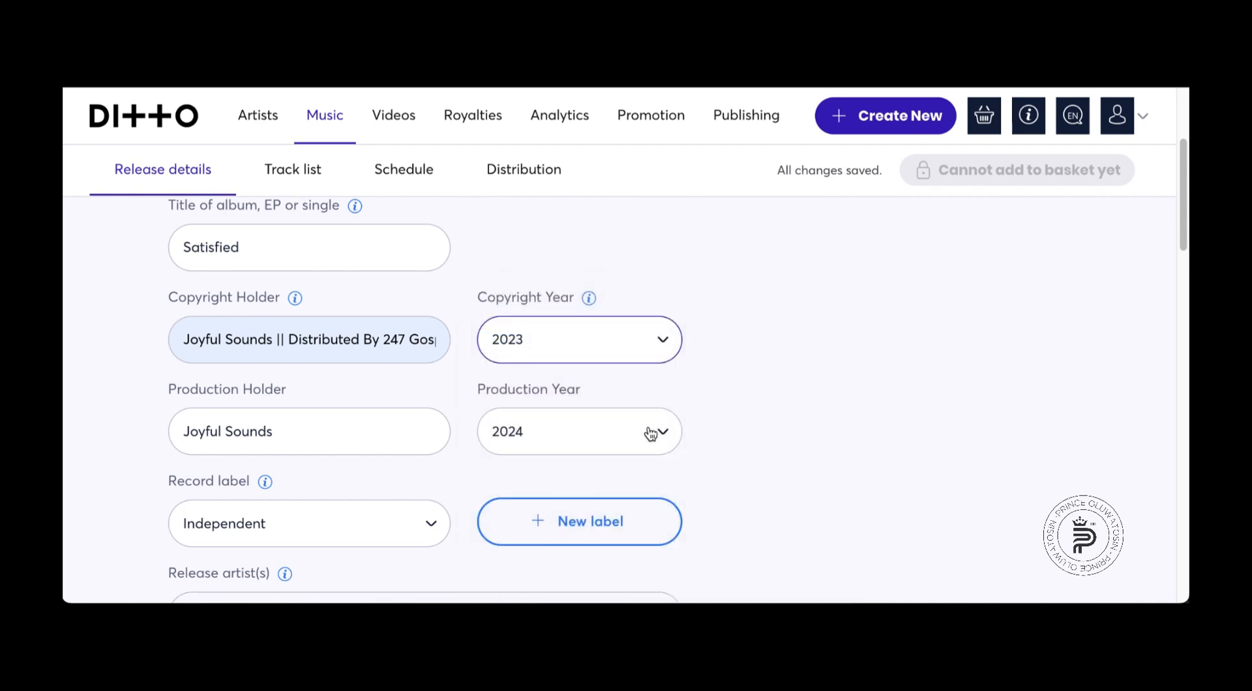
- Set the release's production year to 2023 and its copyright year to 2024
click(651, 433)
click(520, 458)
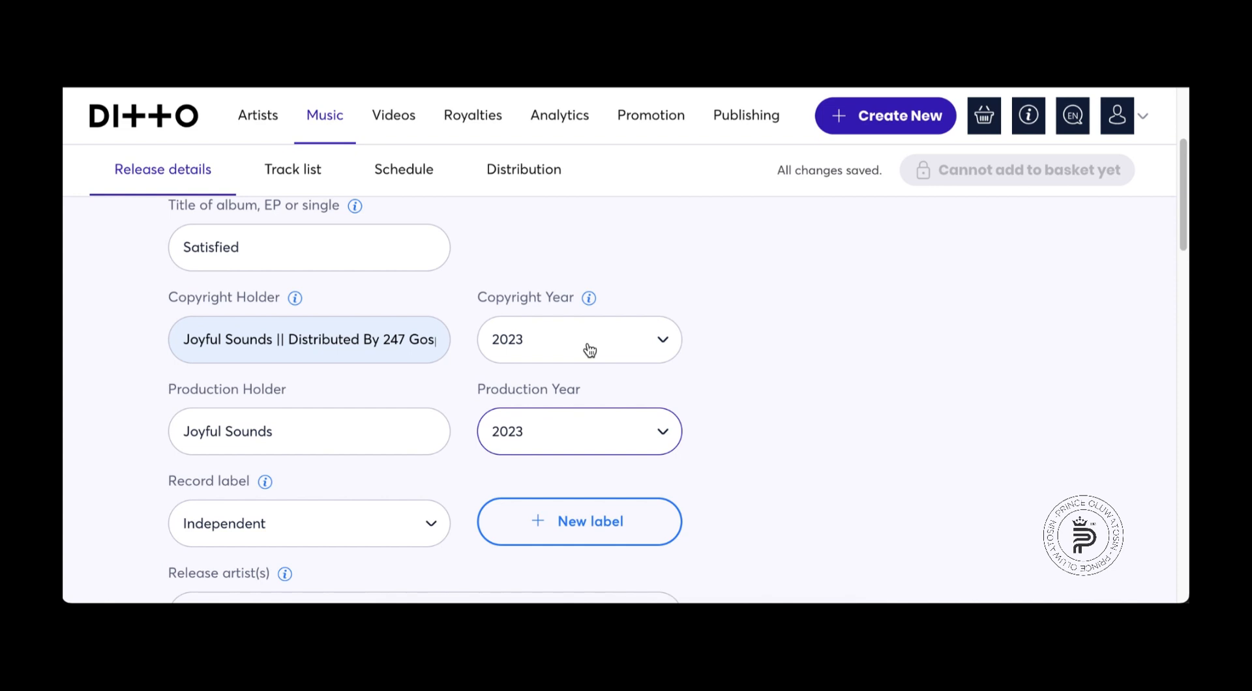
click(637, 351)
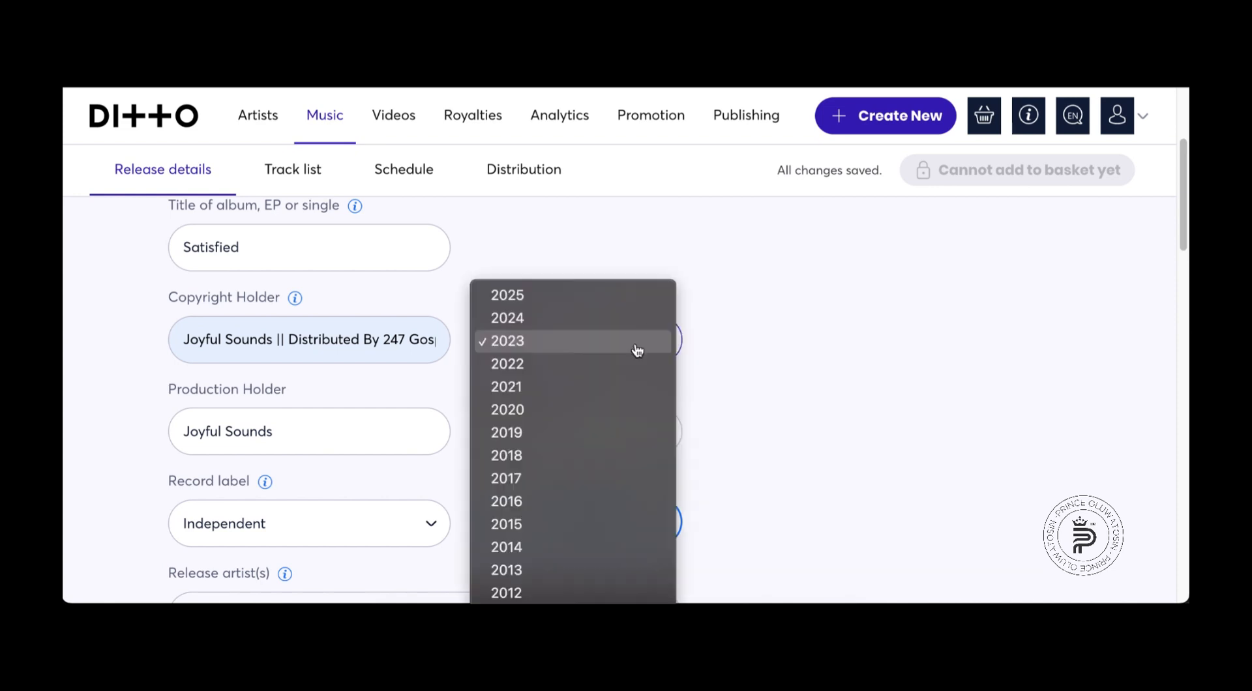
click(556, 326)
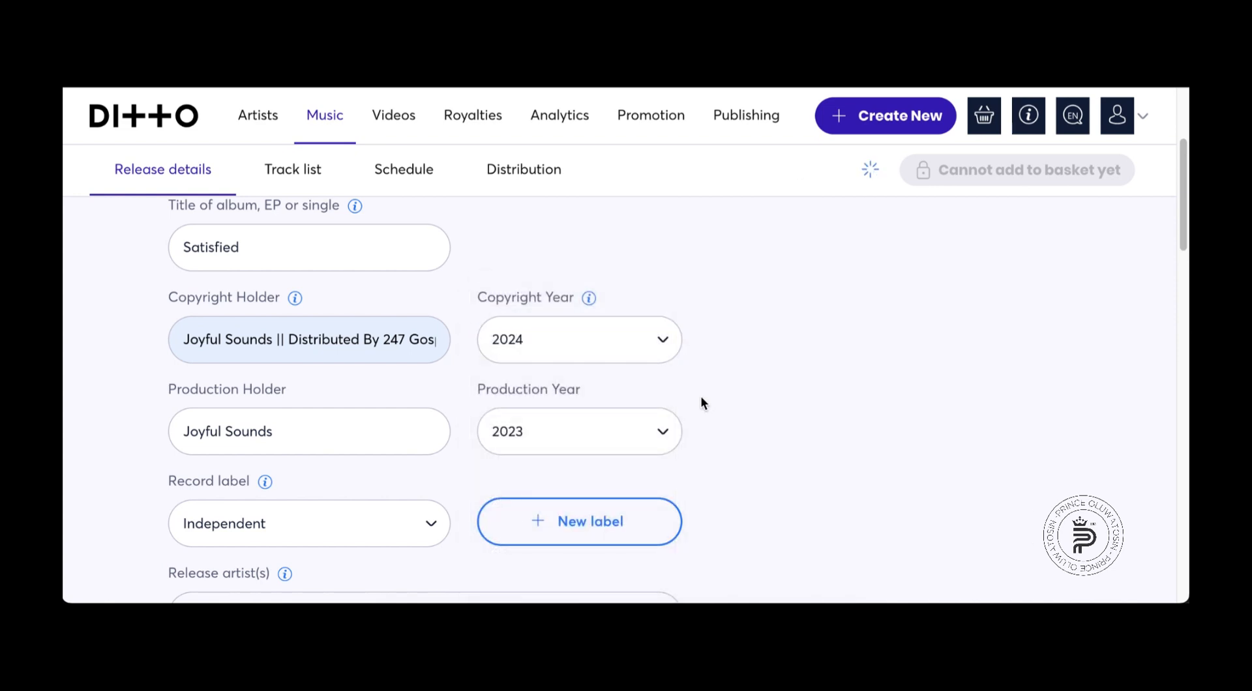
- Set the release's record label to 247 Gospel Vibes (247gvibes)
scroll(701, 398, down, 3)
scroll(701, 397, up, 2)
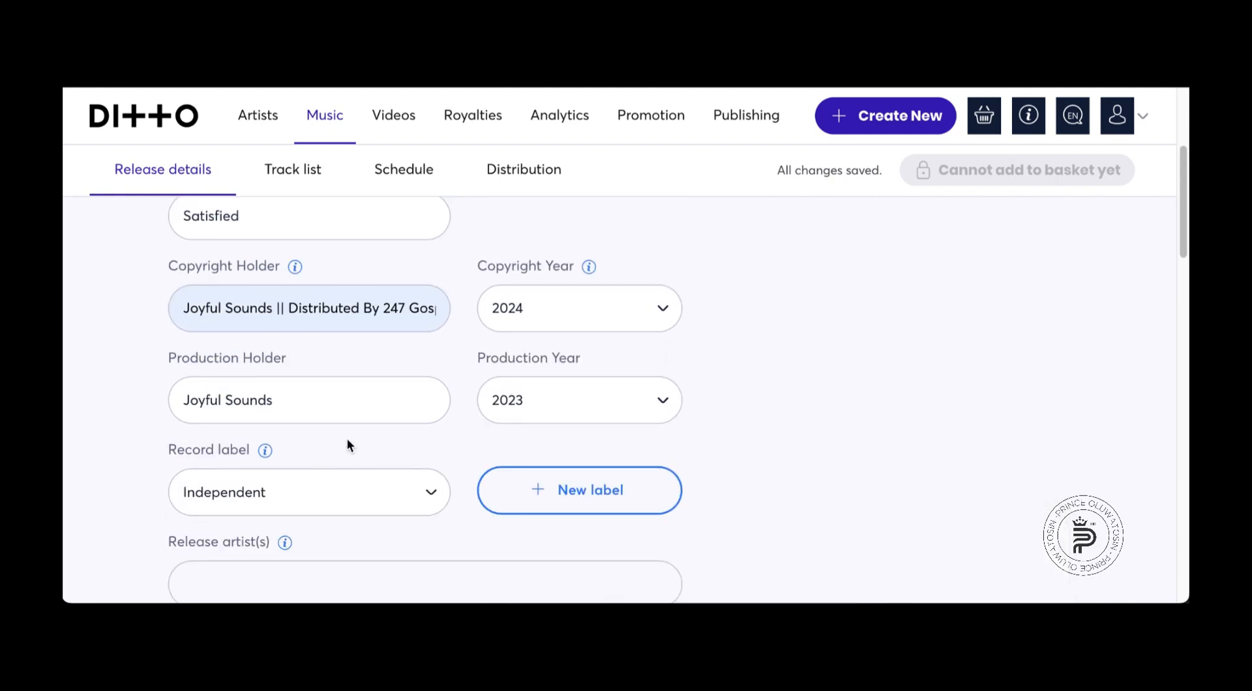
scroll(350, 447, down, 1)
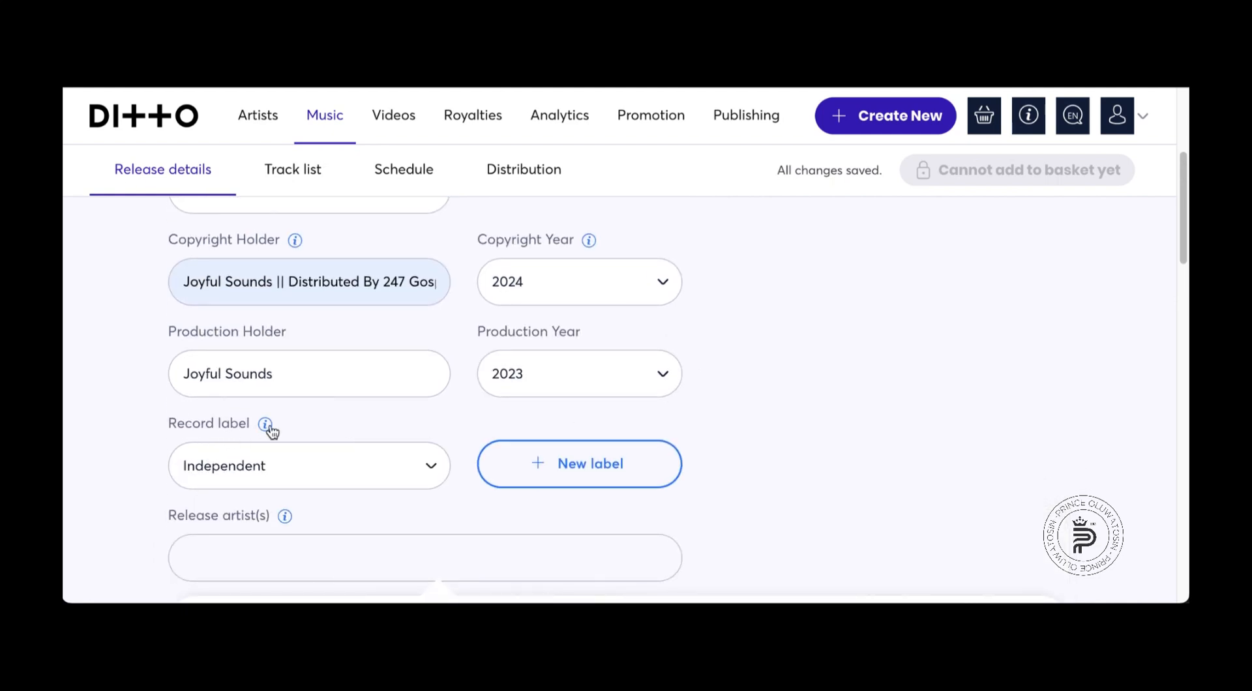
click(416, 471)
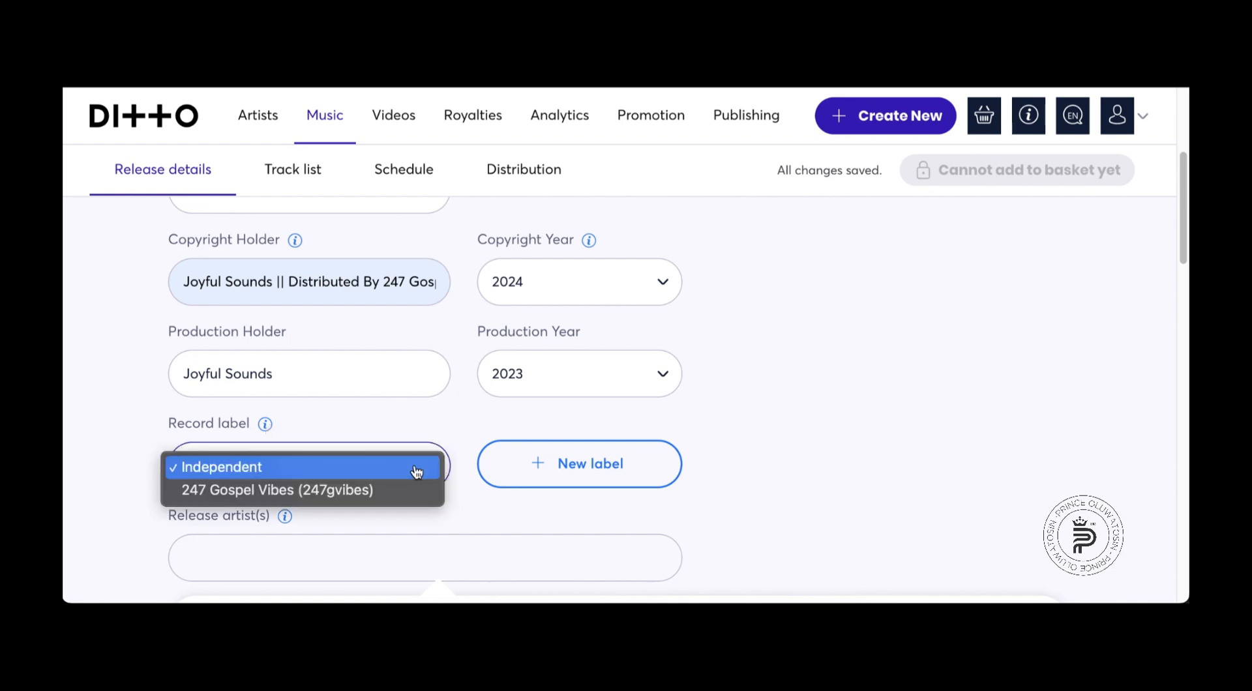
click(332, 491)
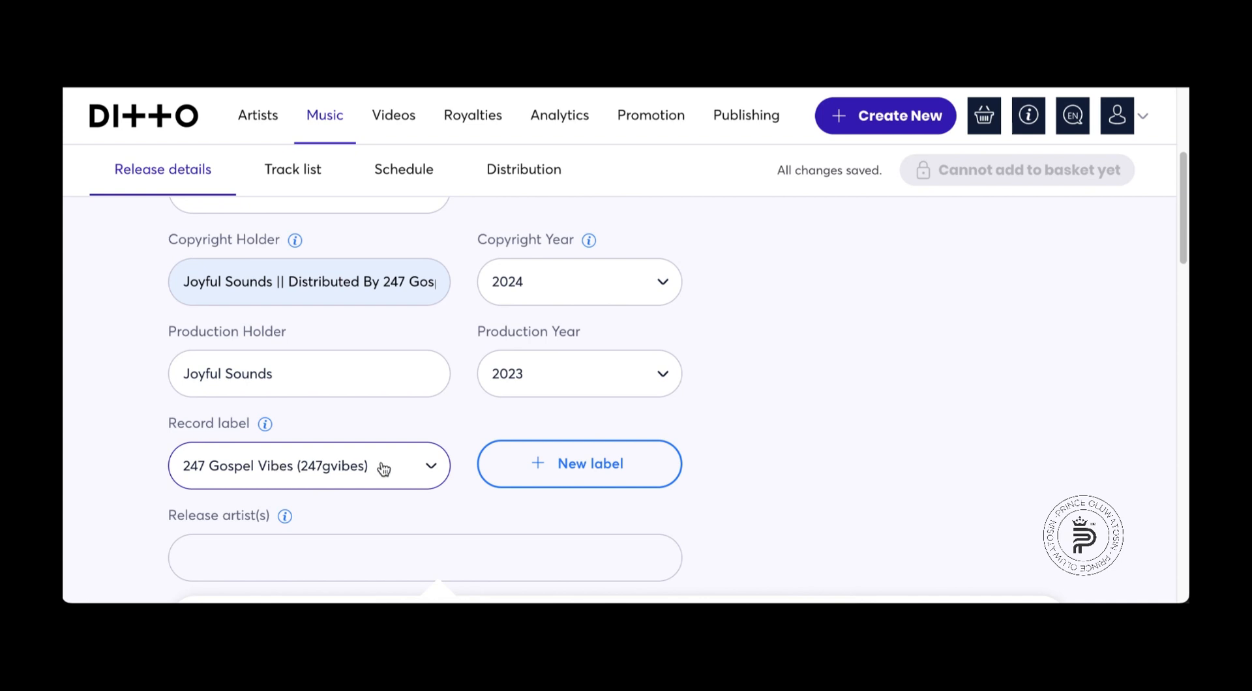
click(400, 470)
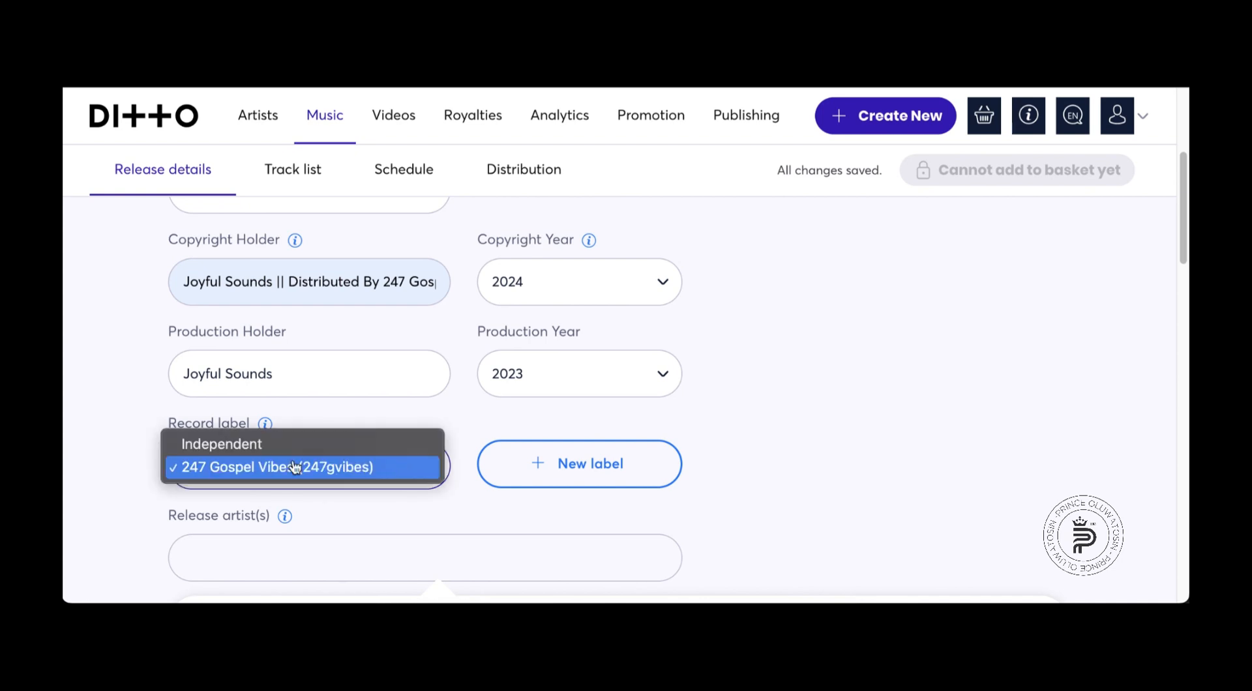
click(232, 448)
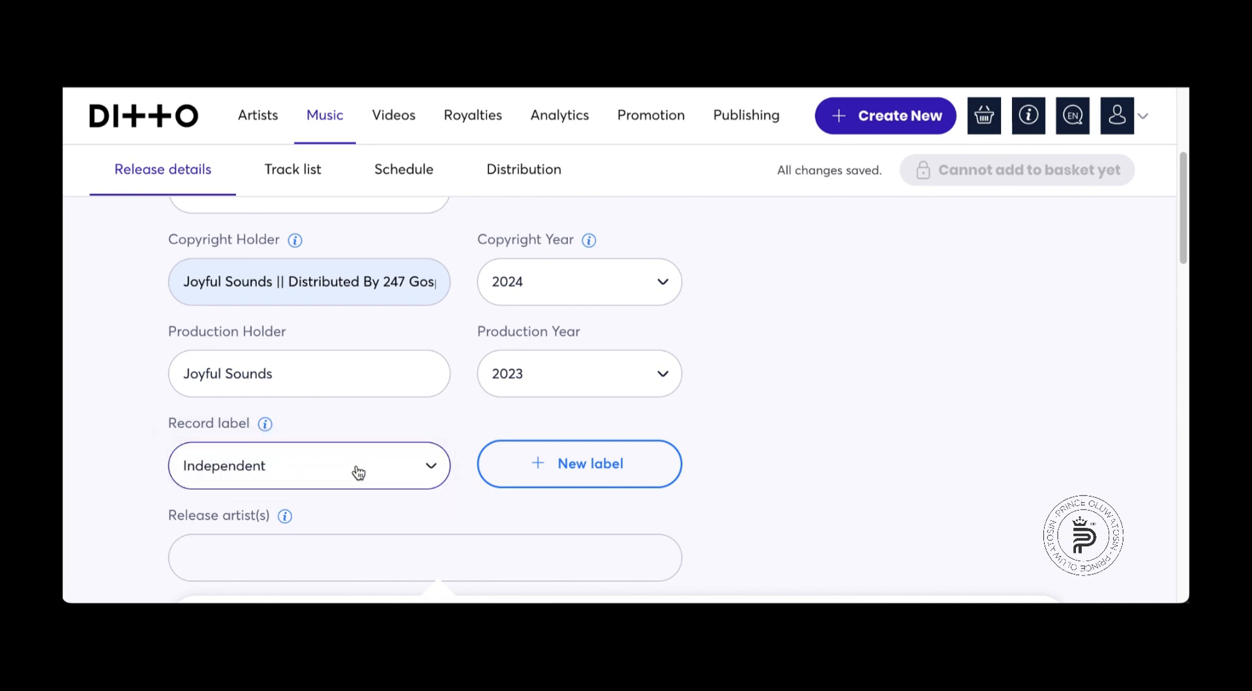
scroll(364, 469, down, 1)
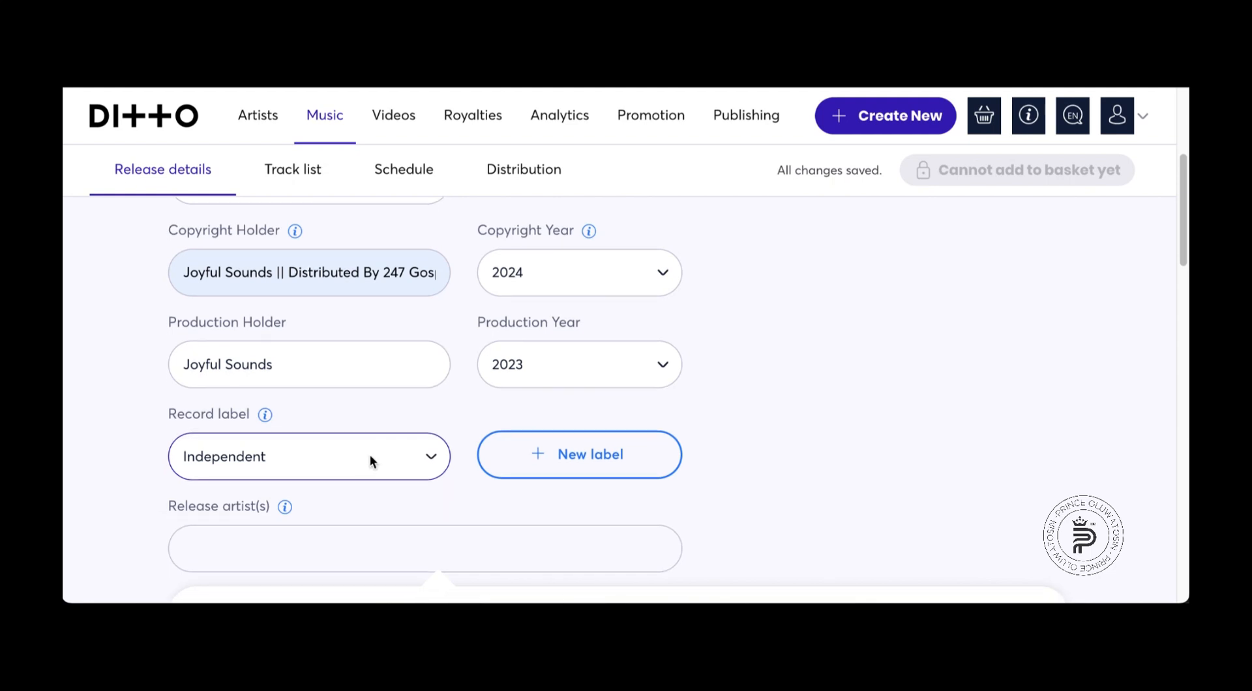
click(370, 457)
click(276, 486)
scroll(358, 420, down, 3)
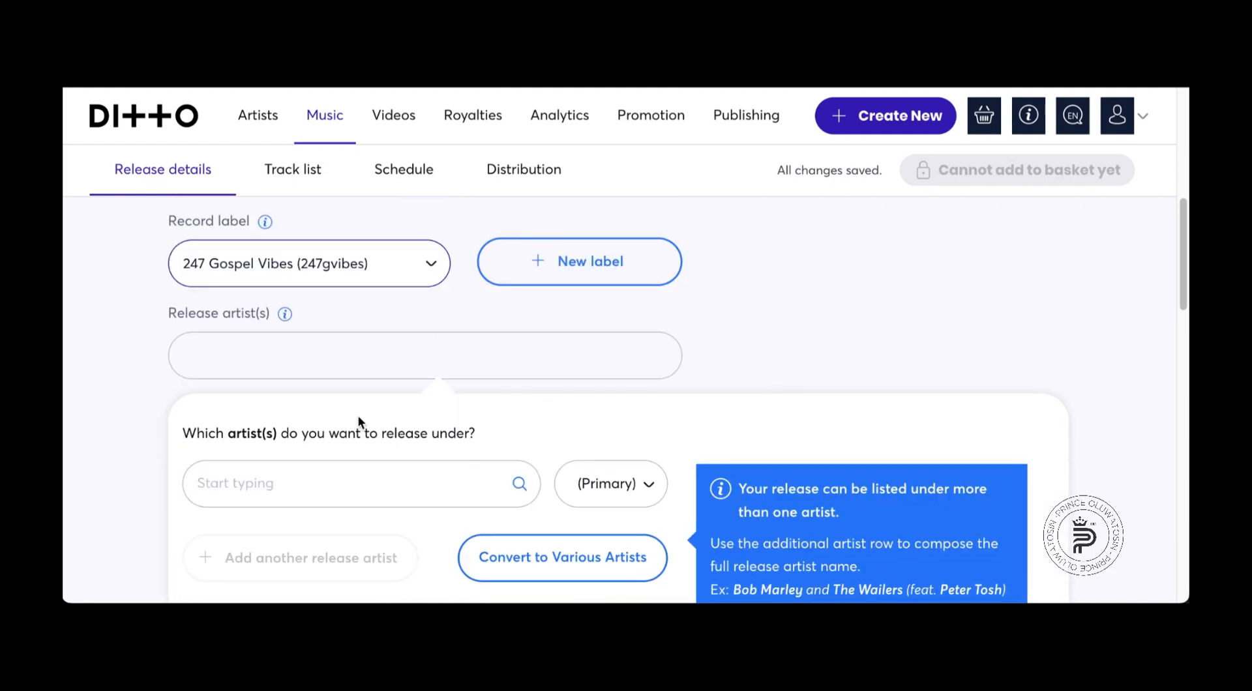
- Examine the release artist section and its guidance on listing a release under more than one artist
scroll(358, 435, up, 2)
mouse_move(285, 405)
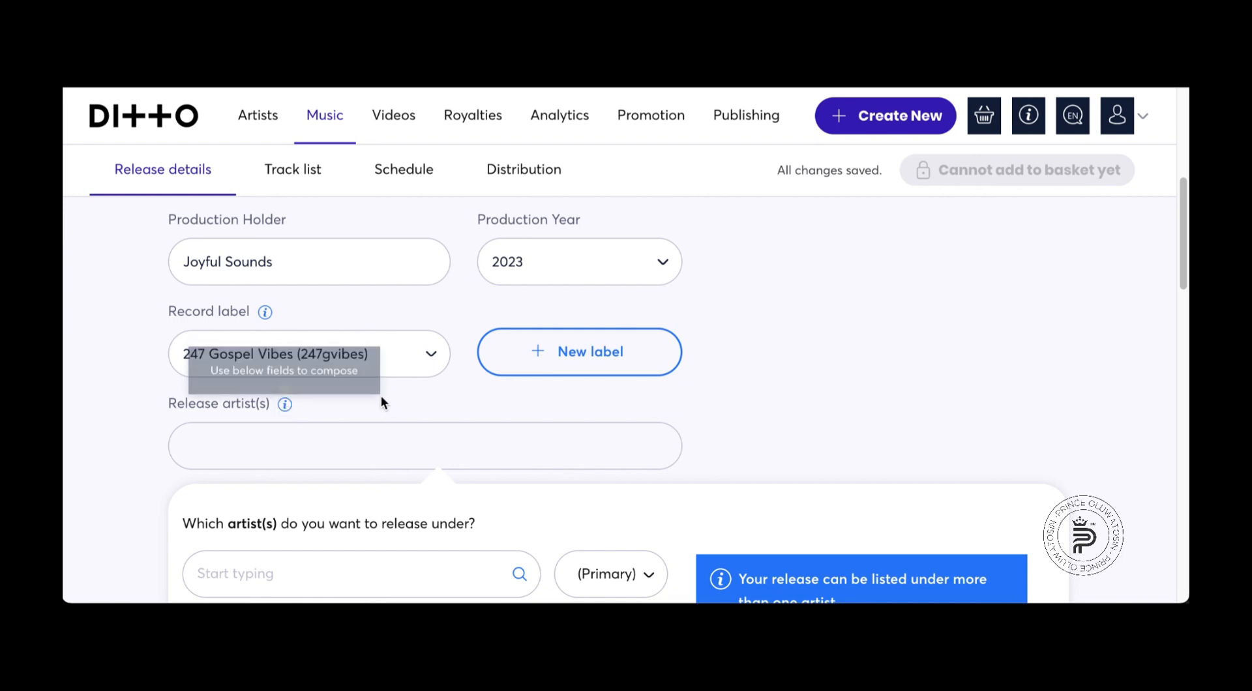
scroll(379, 403, down, 1)
scroll(379, 409, down, 3)
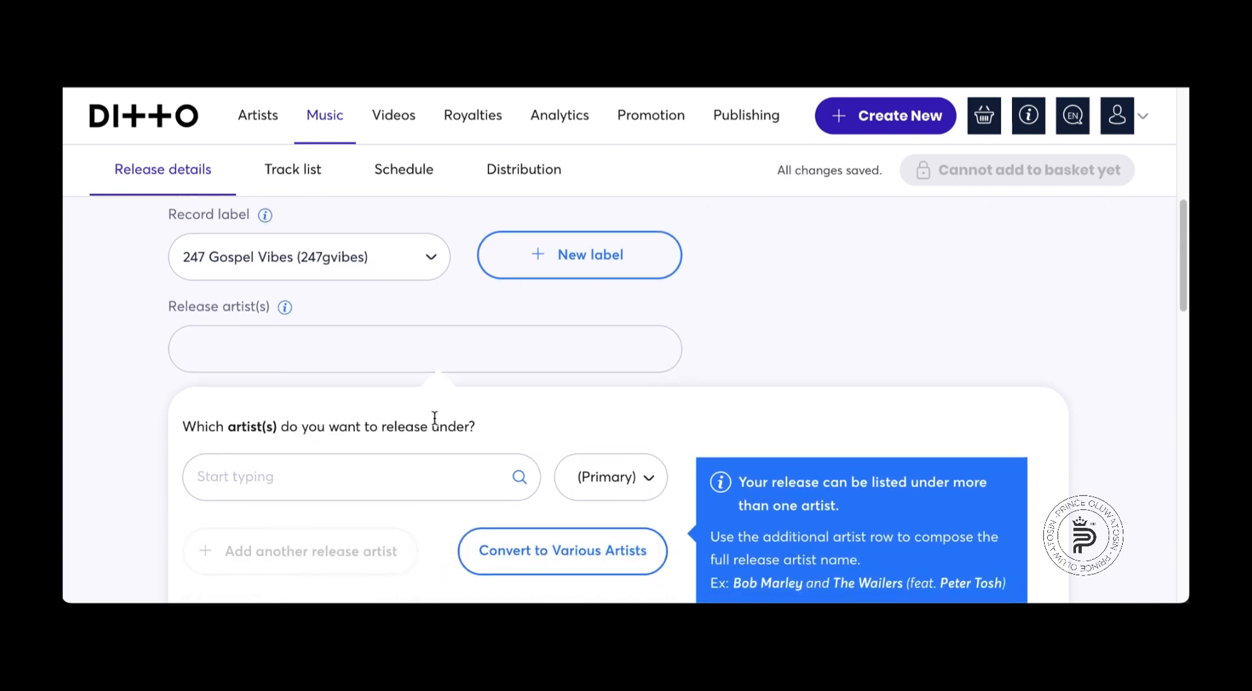
scroll(434, 417, down, 10)
scroll(433, 418, up, 10)
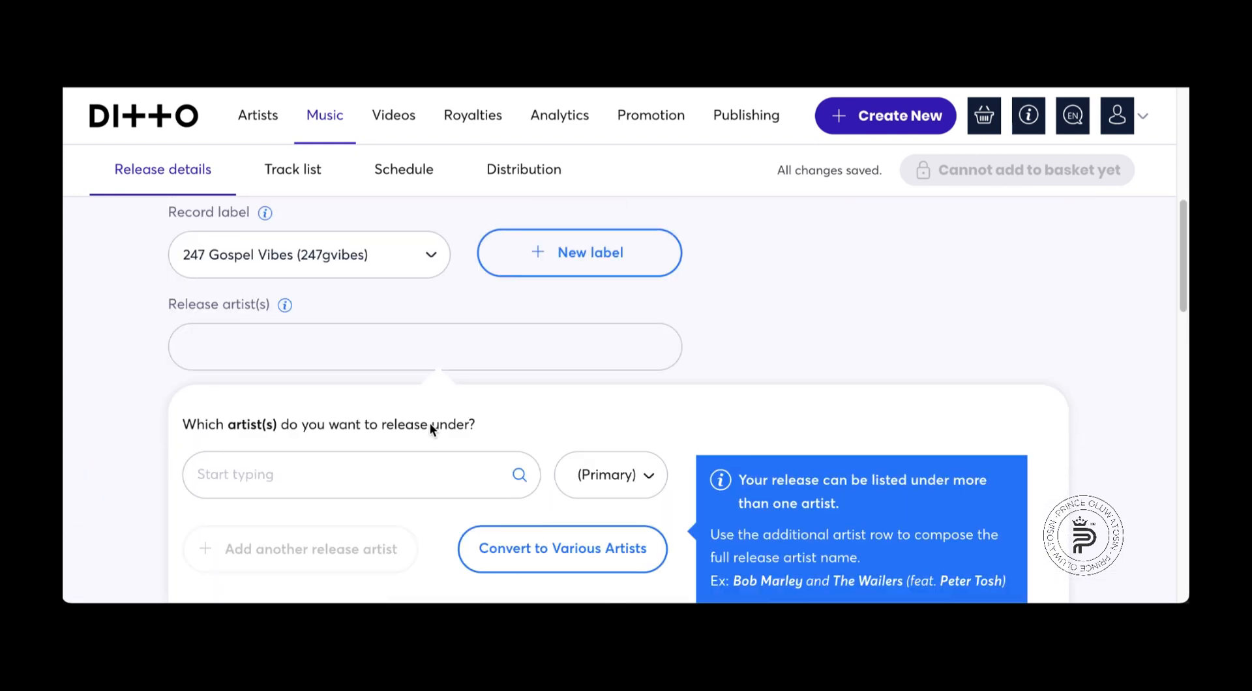
scroll(431, 425, up, 1)
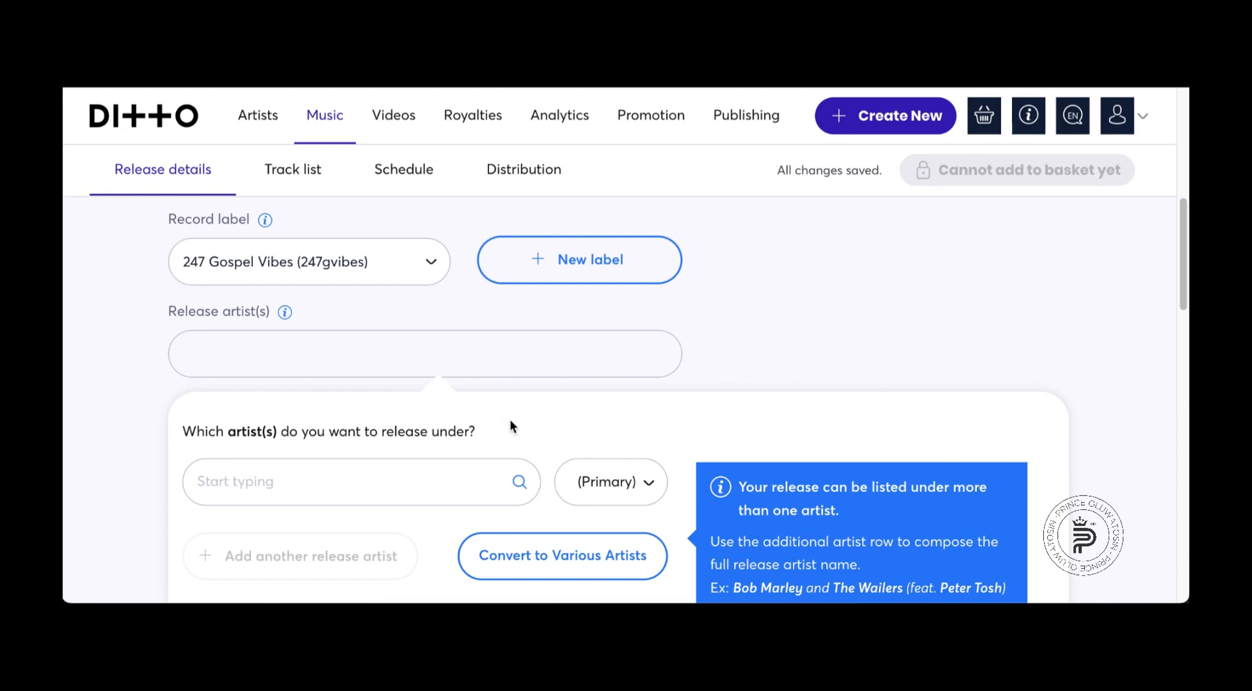
scroll(510, 421, down, 1)
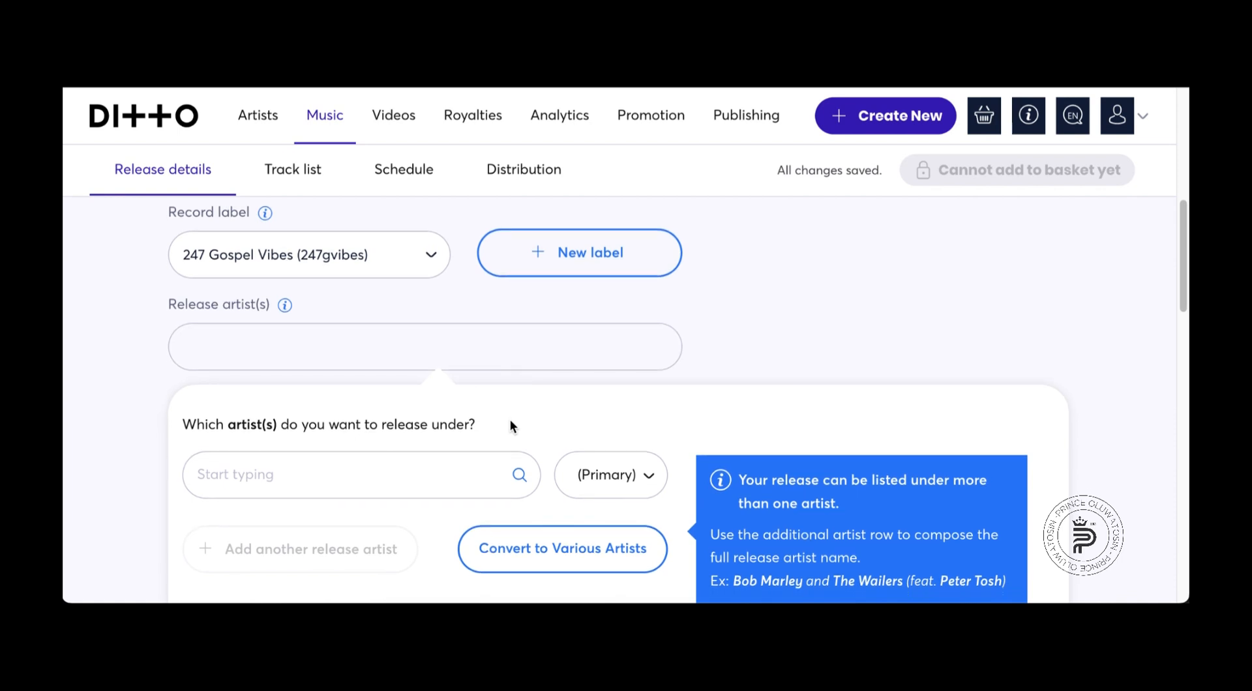
scroll(510, 424, down, 1)
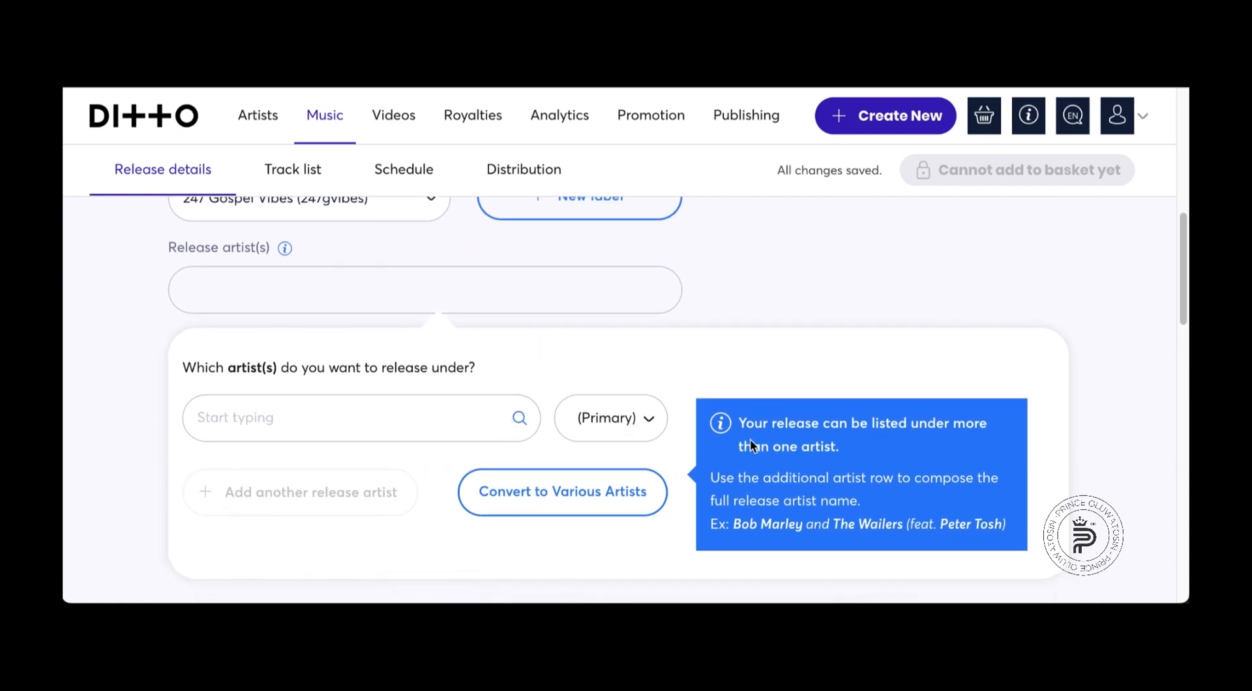
- Check the available artist roles and choose Joyfulsounds as the primary release artist
click(610, 419)
click(636, 400)
click(614, 405)
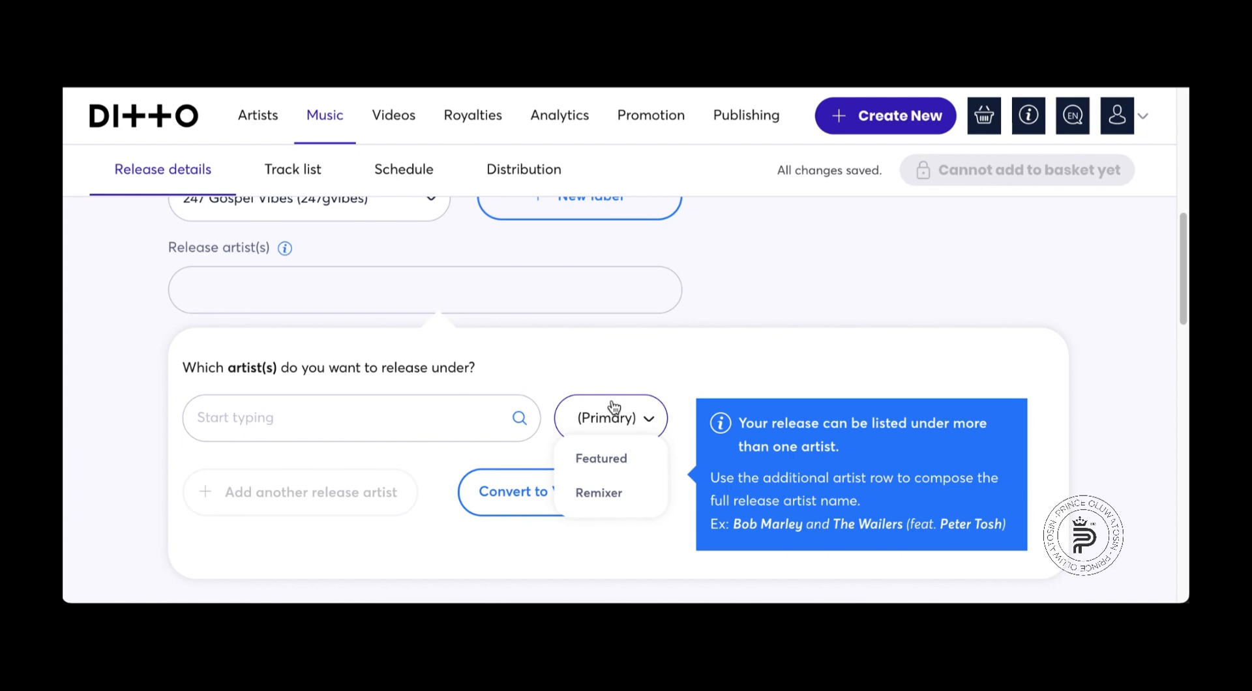
click(642, 393)
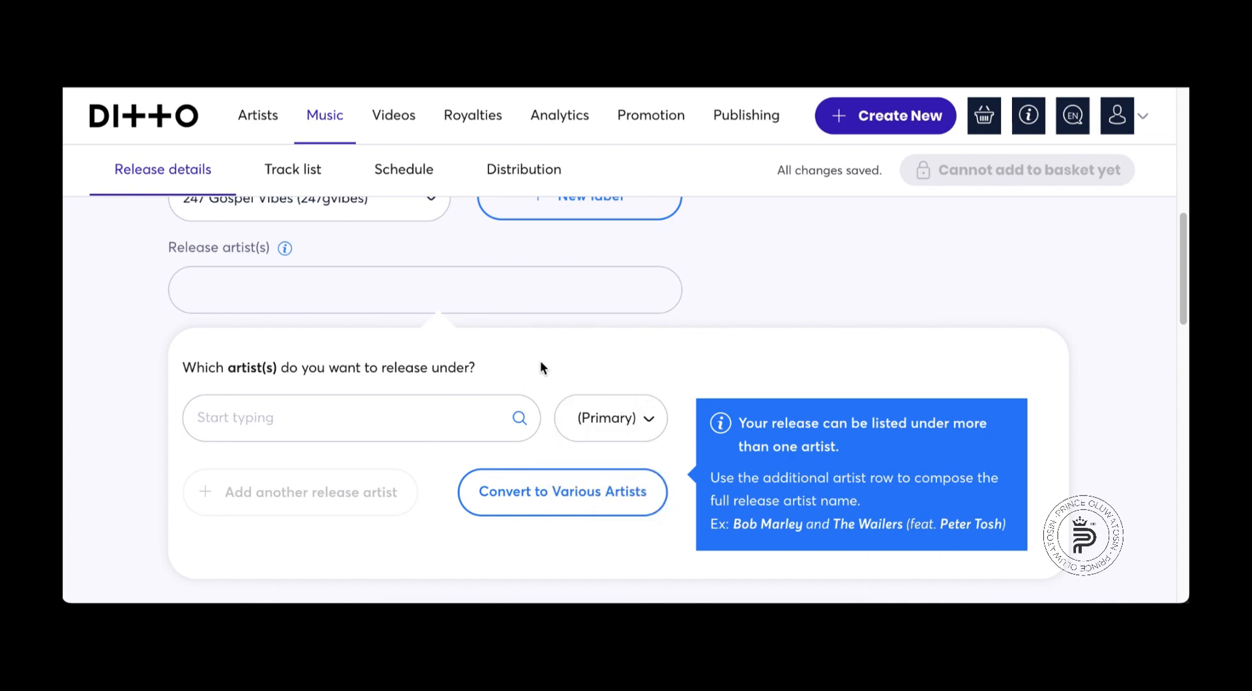
scroll(540, 367, up, 2)
scroll(545, 411, down, 2)
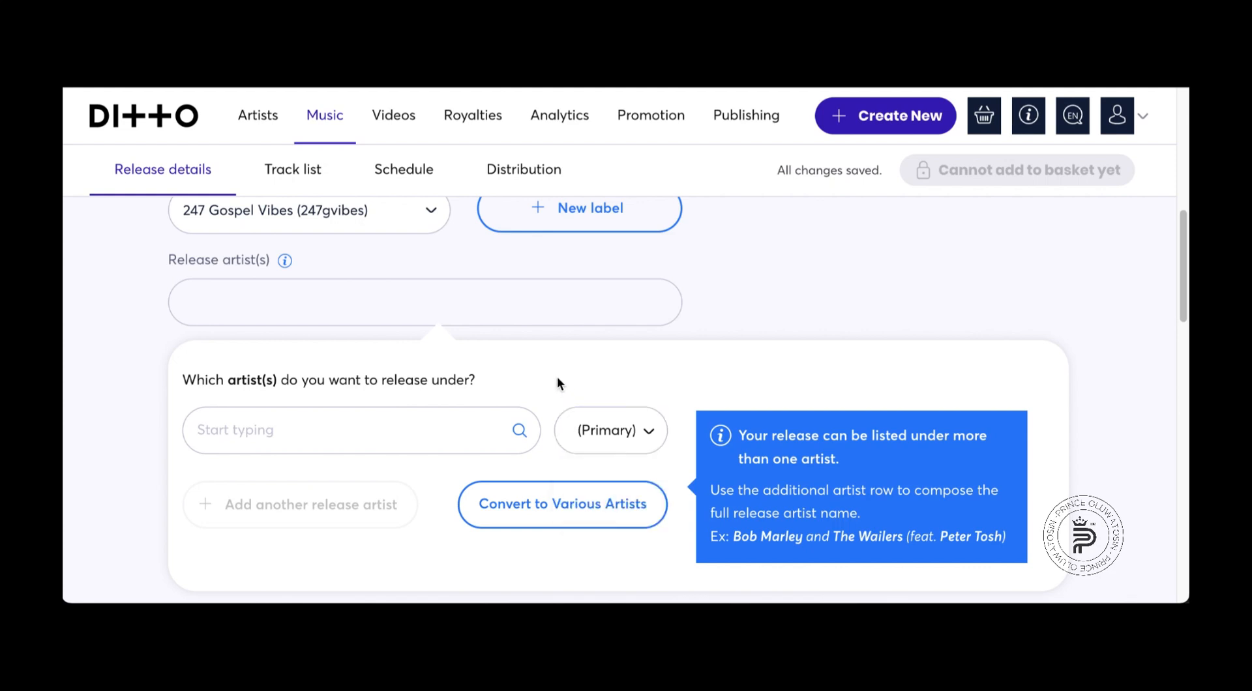
click(633, 437)
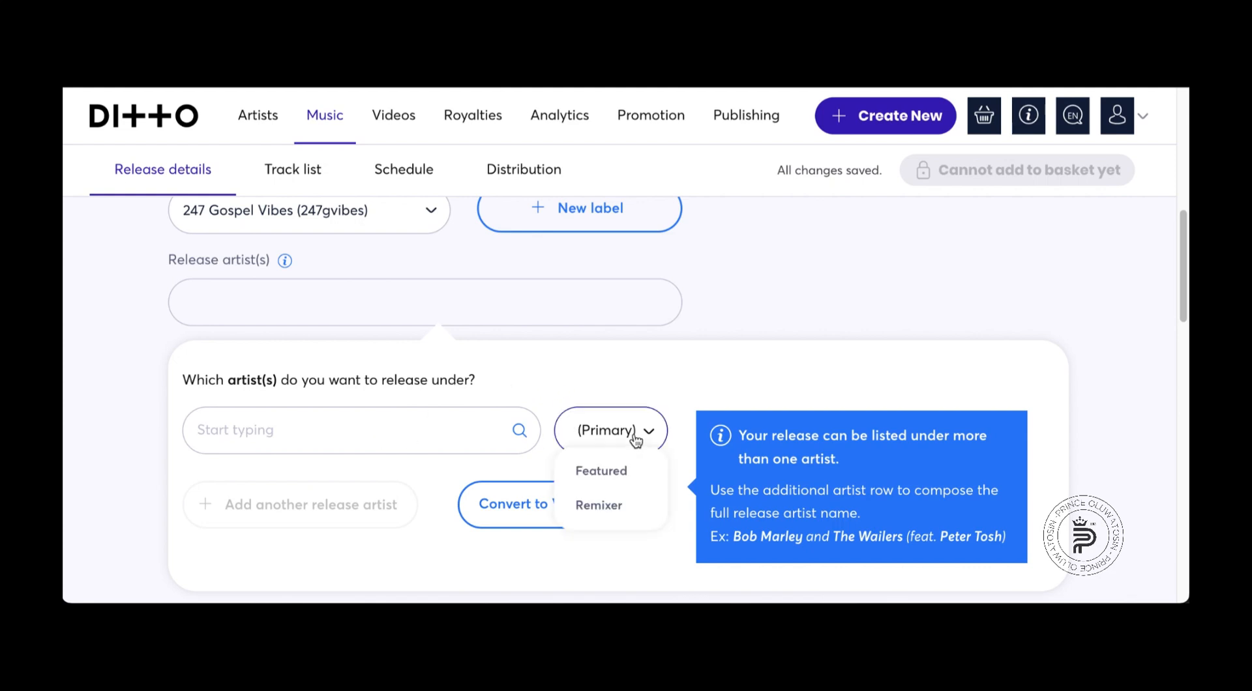
click(427, 431)
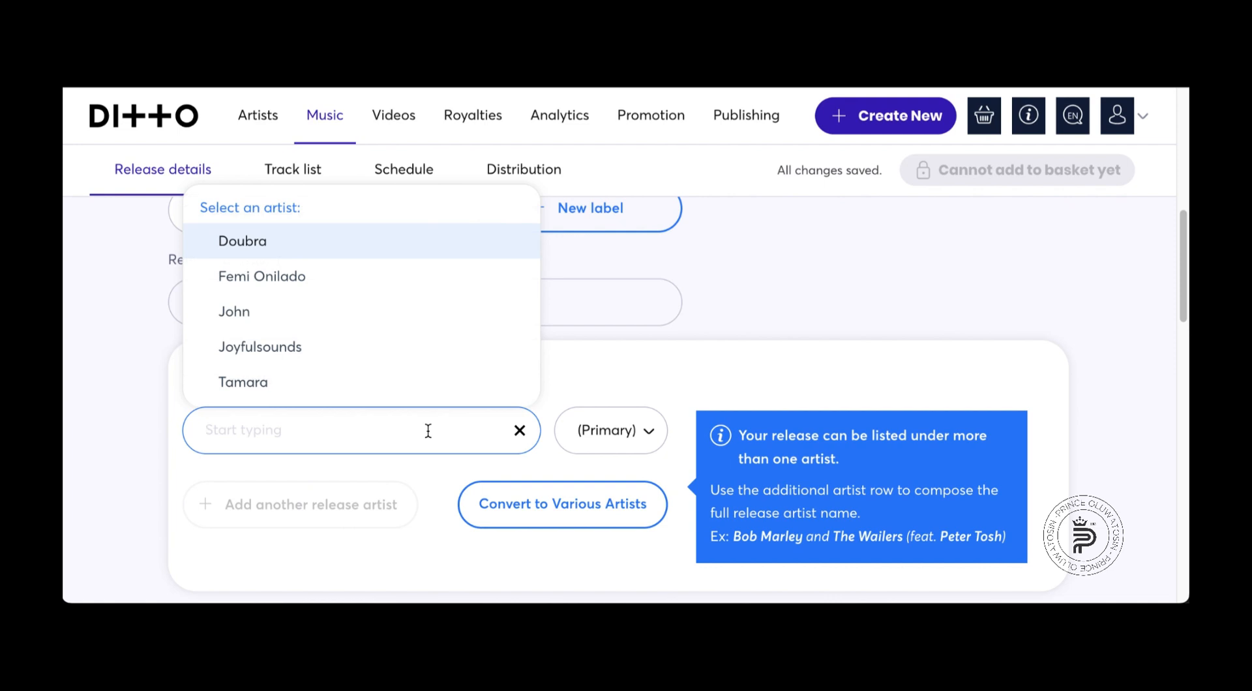
click(310, 355)
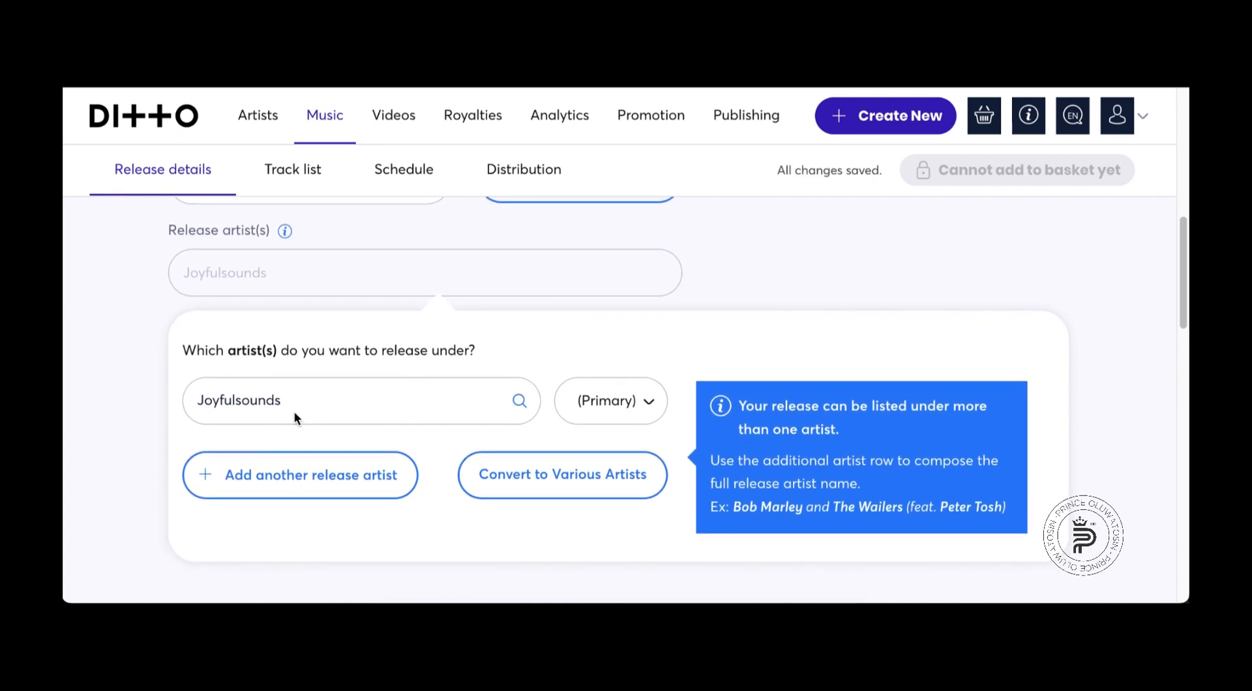
- Add another release artist and choose the second artist offered in the list of existing artists
click(305, 480)
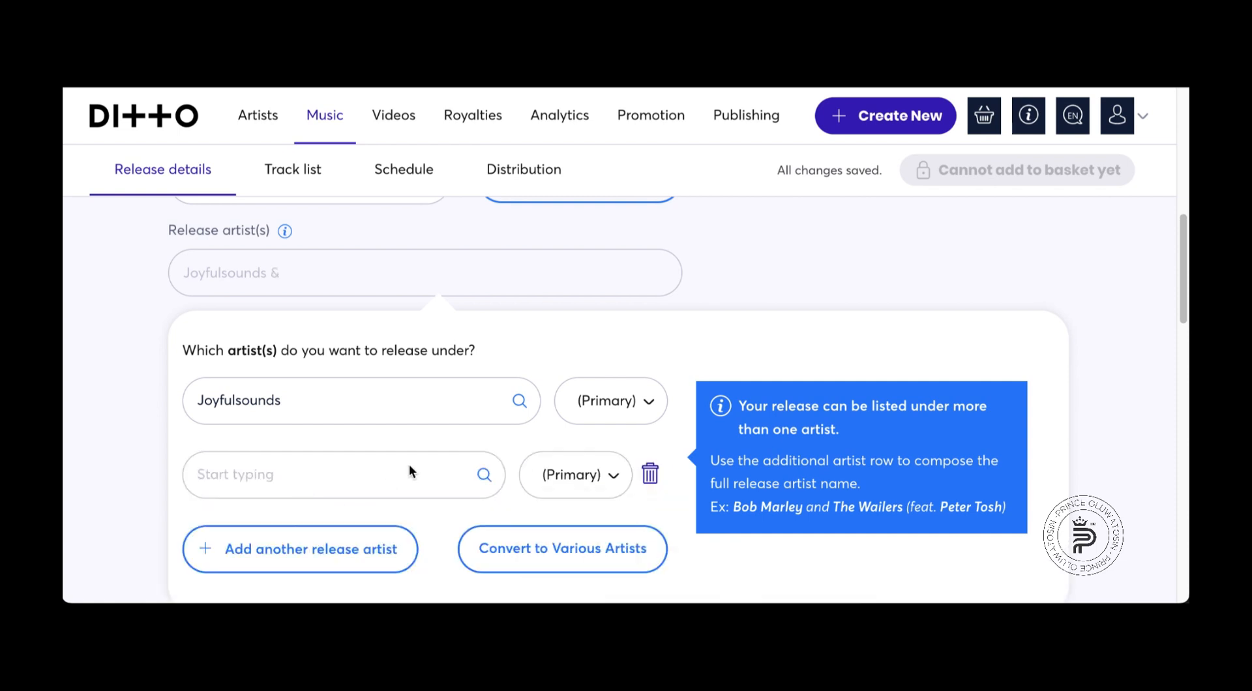
click(279, 474)
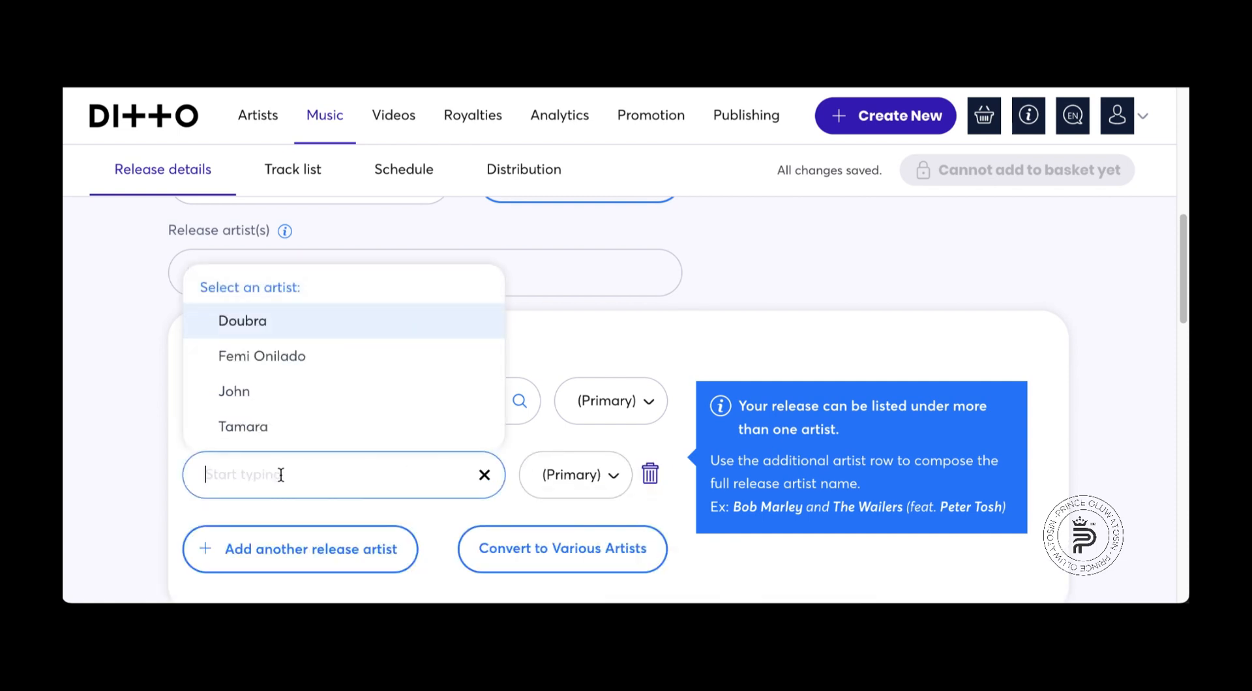
click(274, 357)
- Set the second release artist's role to Featured, keeping Joyfulsounds as Primary
click(612, 488)
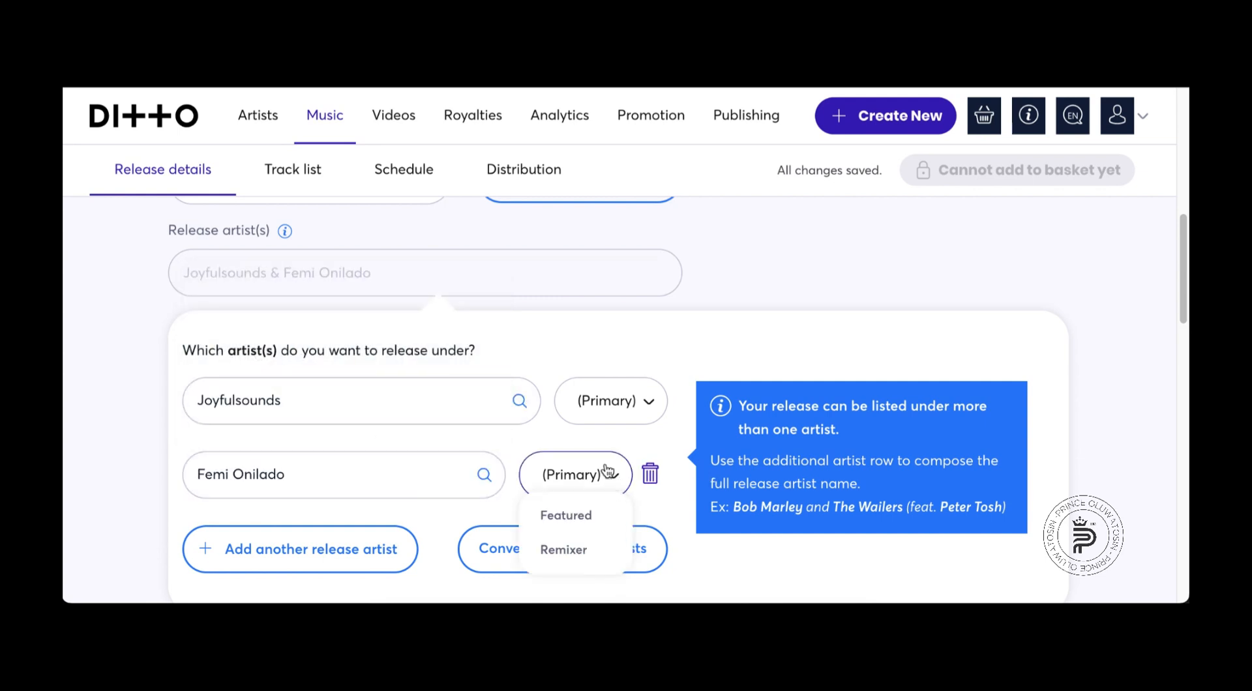
click(638, 410)
click(642, 408)
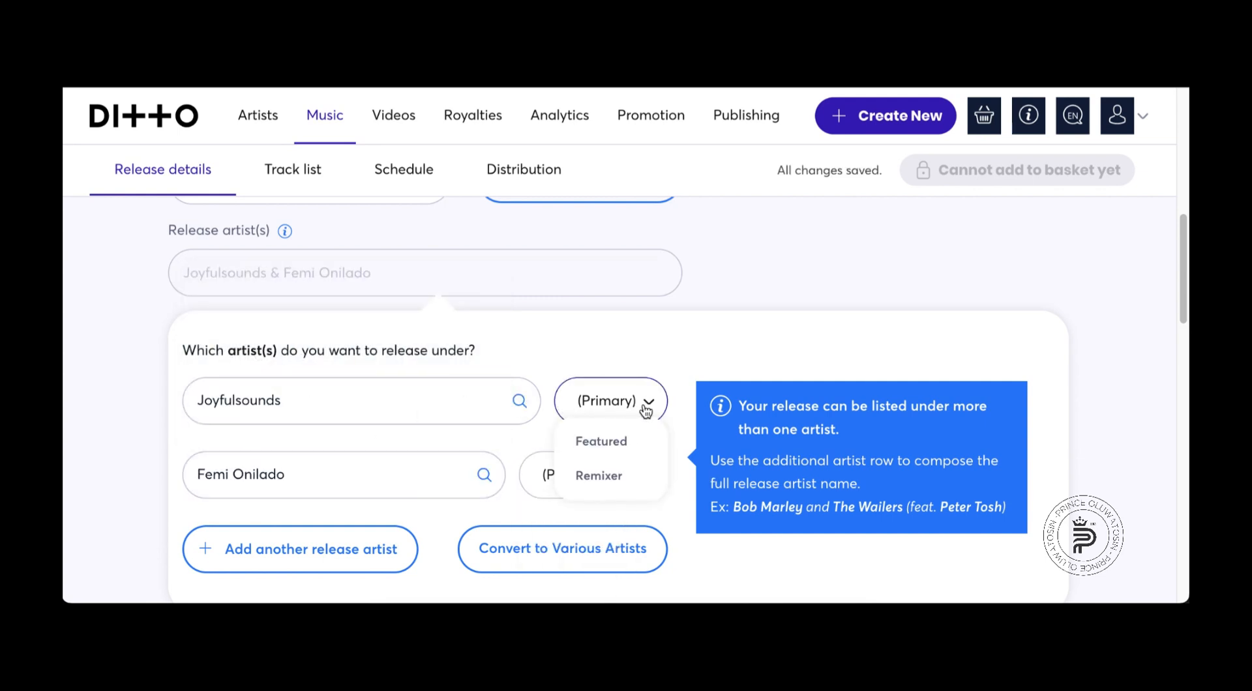
click(599, 484)
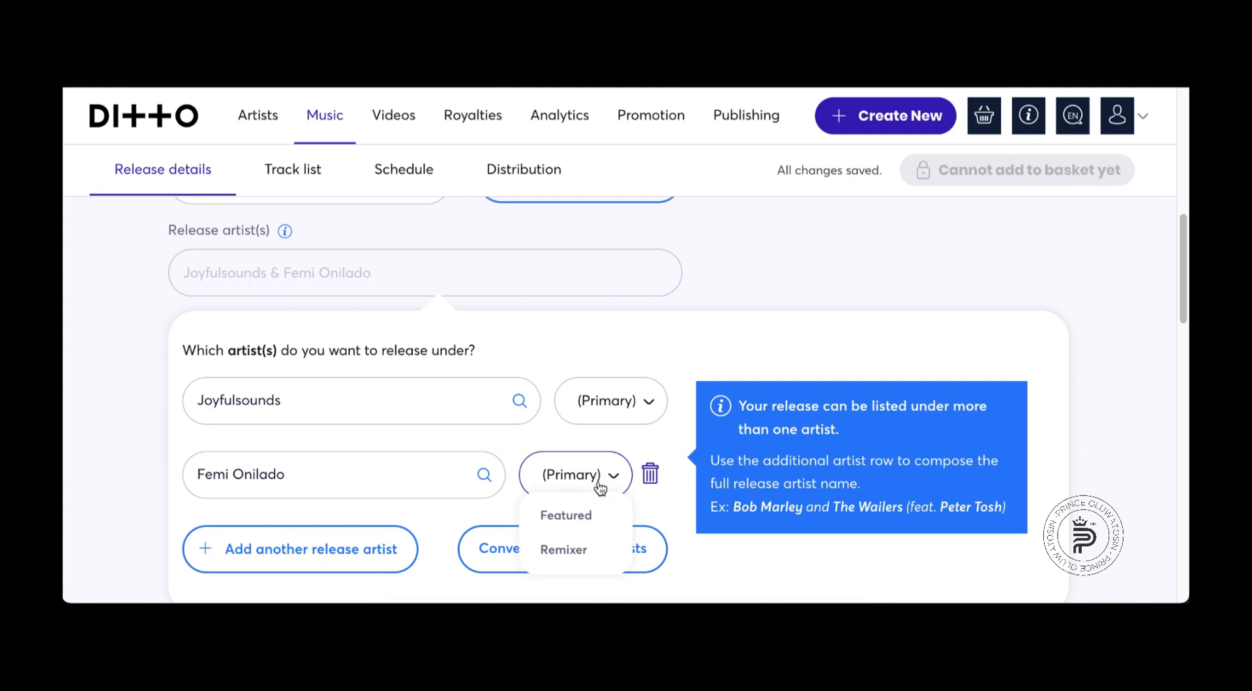
click(567, 516)
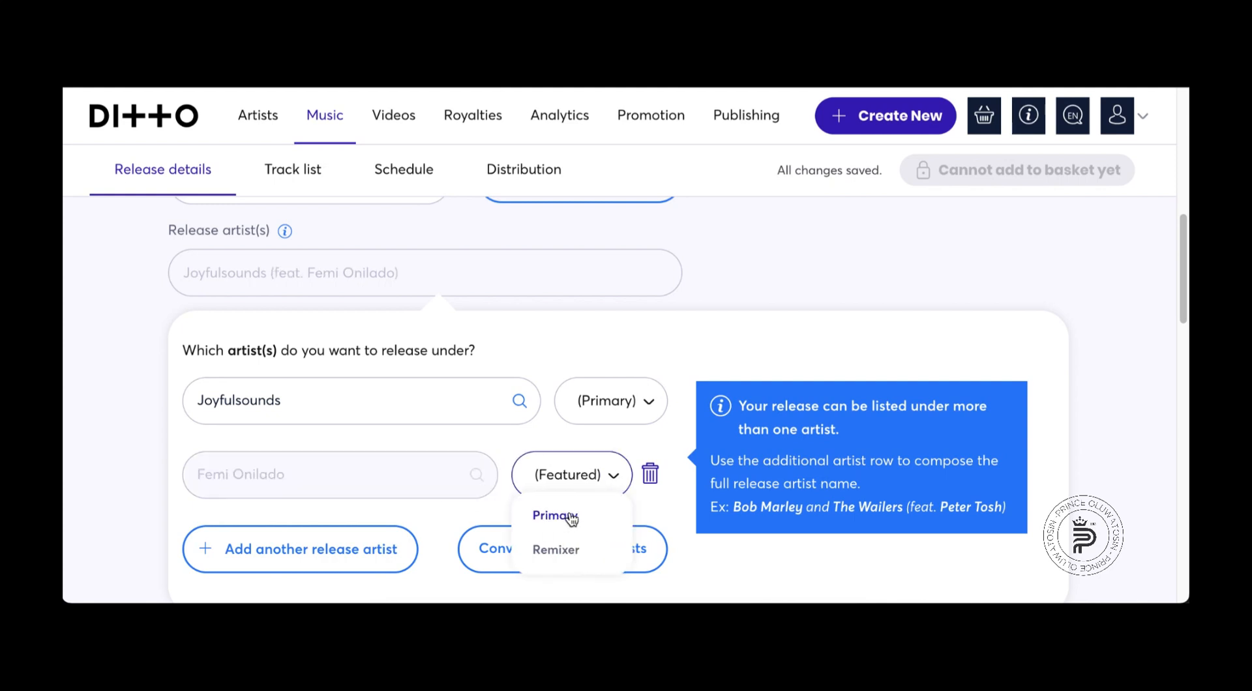
- Review the composed release artist name and the roles assigned to both artists
scroll(508, 445, down, 1)
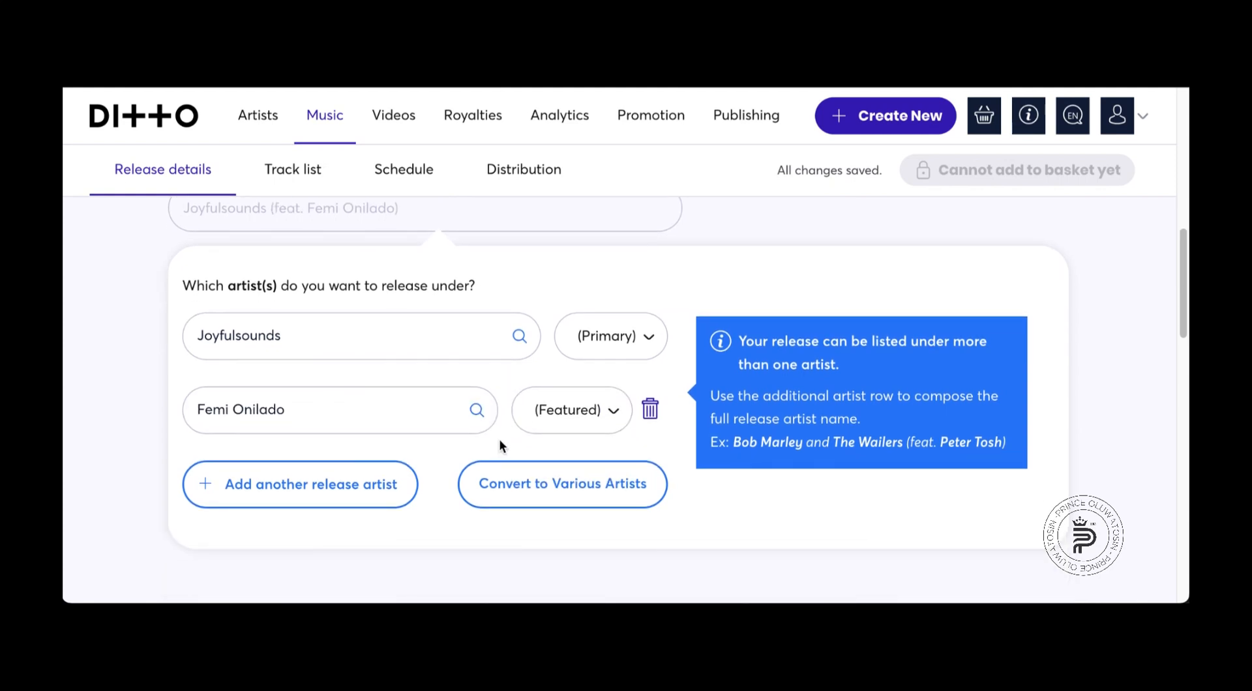
scroll(500, 439, down, 1)
scroll(493, 432, up, 1)
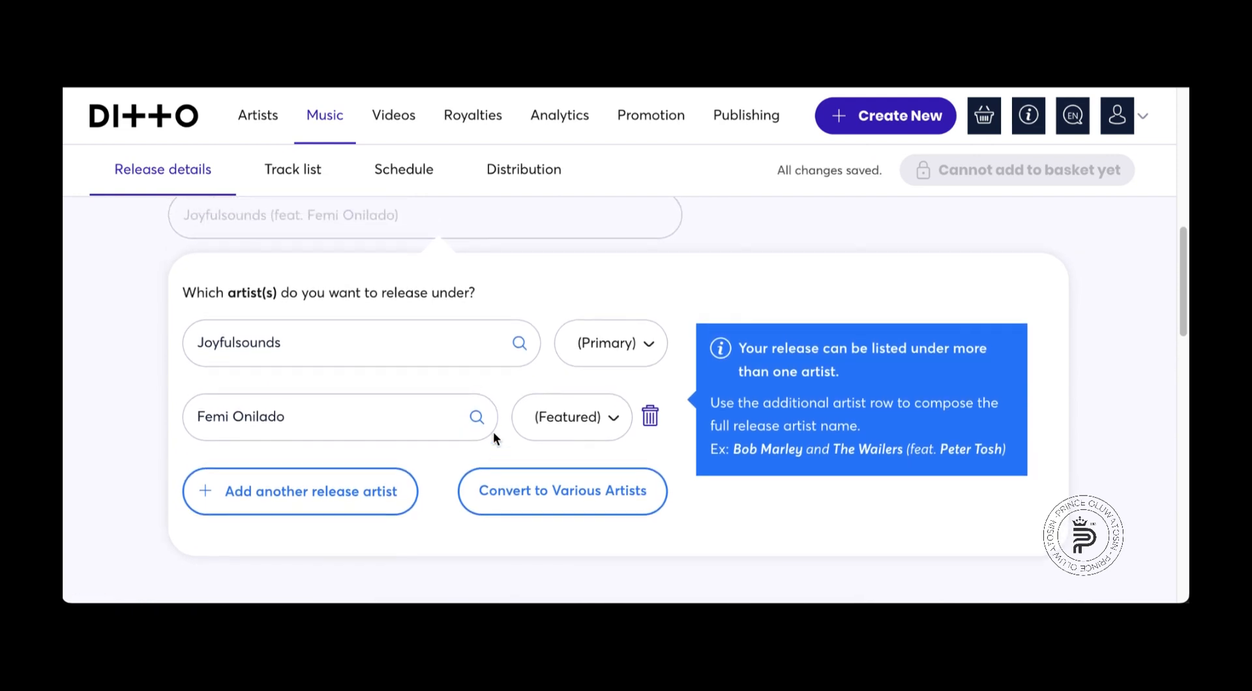
scroll(493, 432, up, 1)
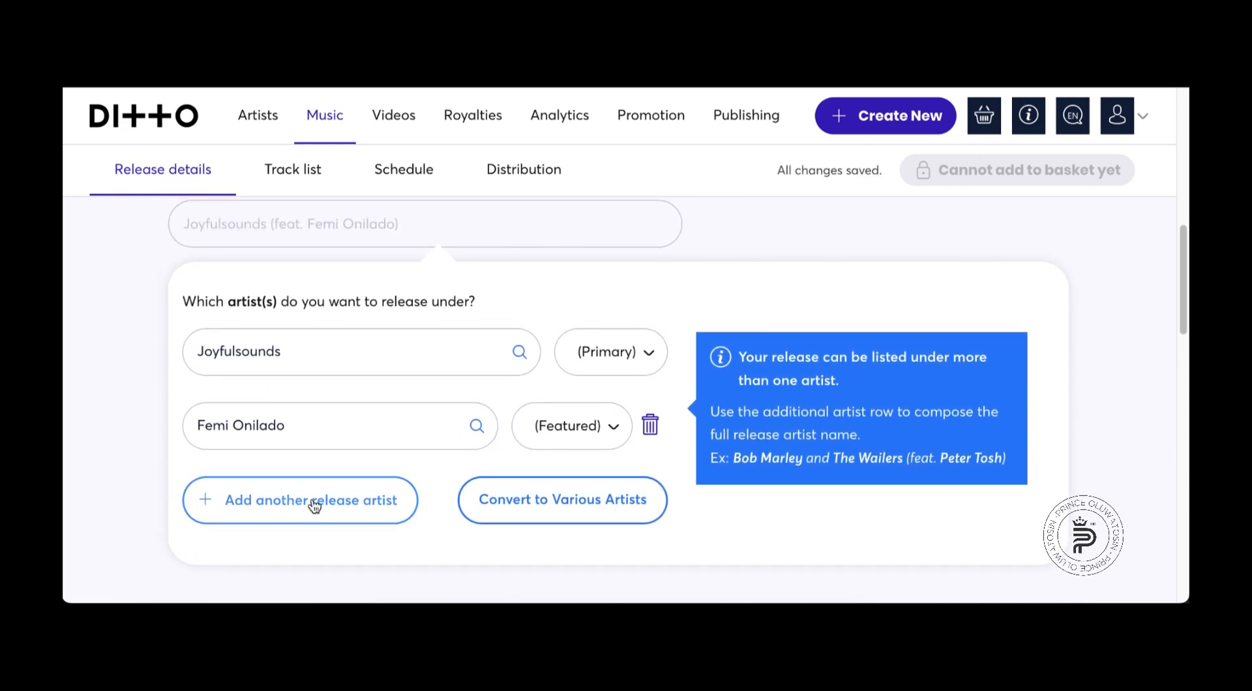
click(554, 440)
scroll(463, 479, up, 3)
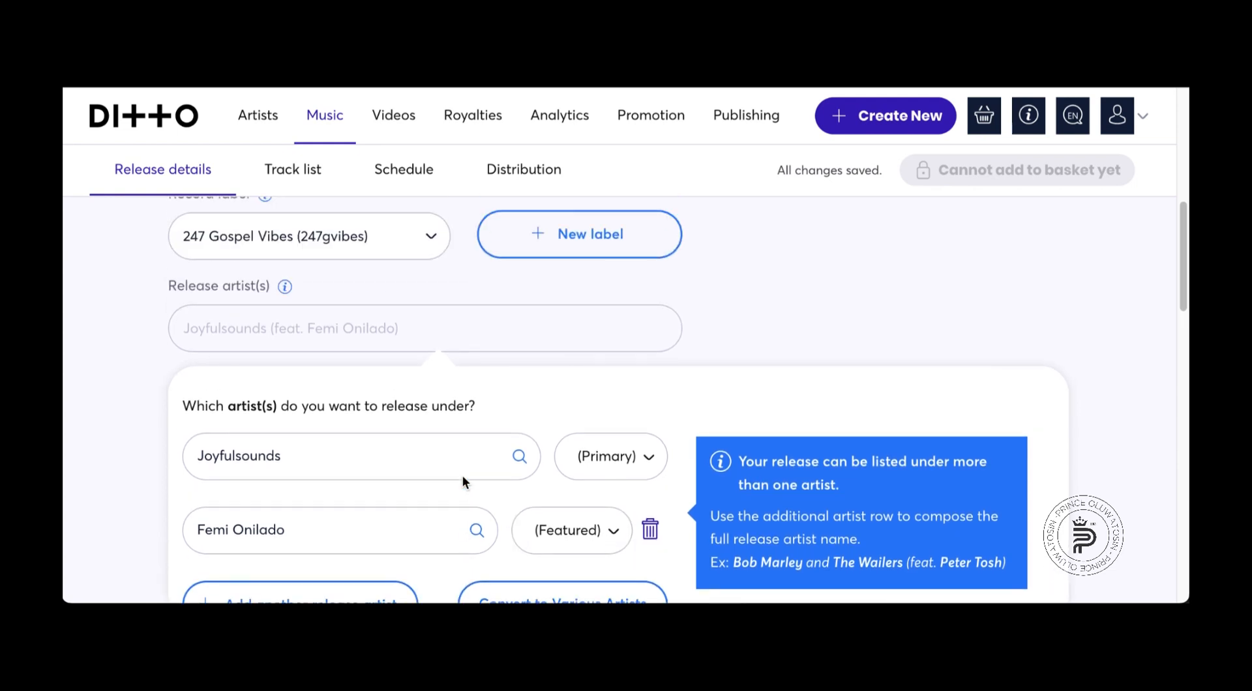
scroll(463, 482, up, 2)
scroll(209, 382, down, 2)
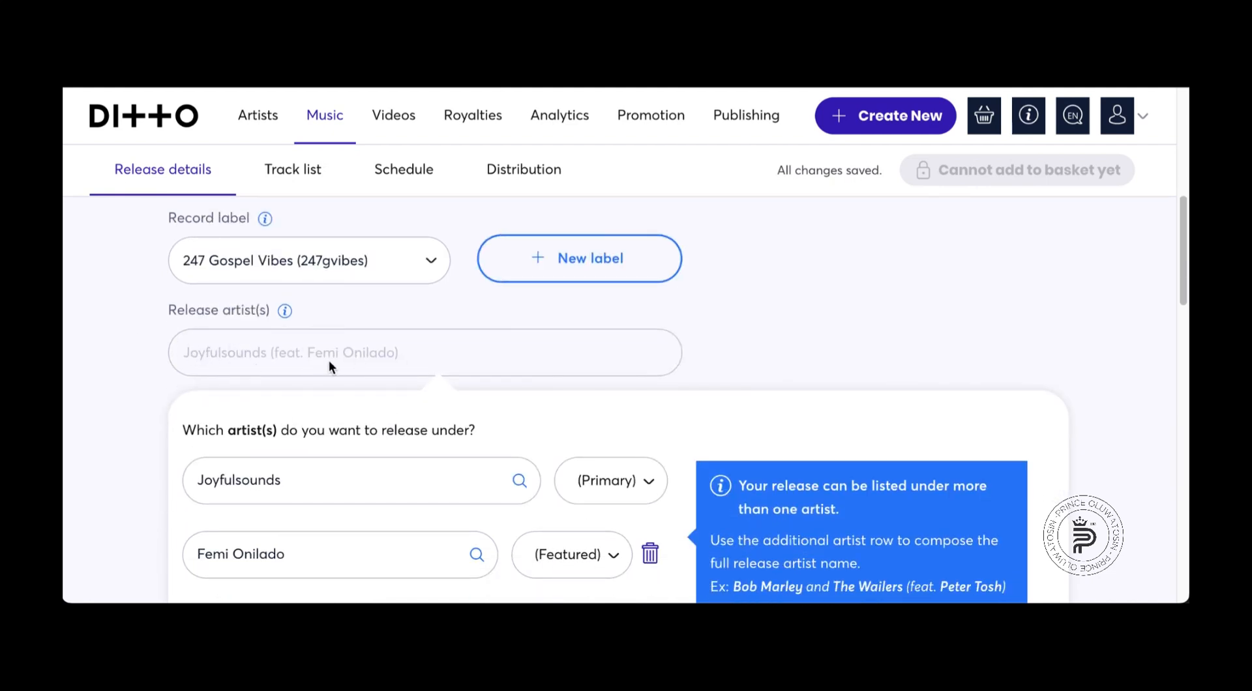
scroll(513, 437, down, 2)
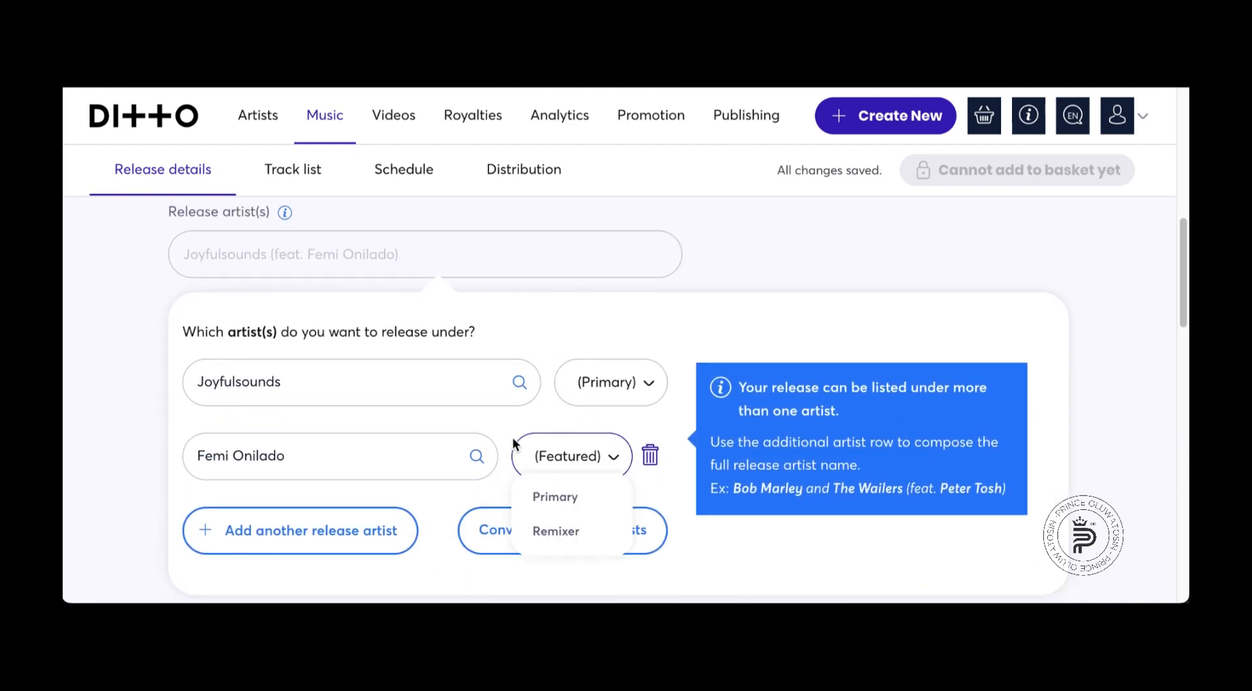
- Examine the cover art requirements and the file upload area in the Release Artwork section
scroll(515, 413, down, 1)
scroll(497, 421, down, 5)
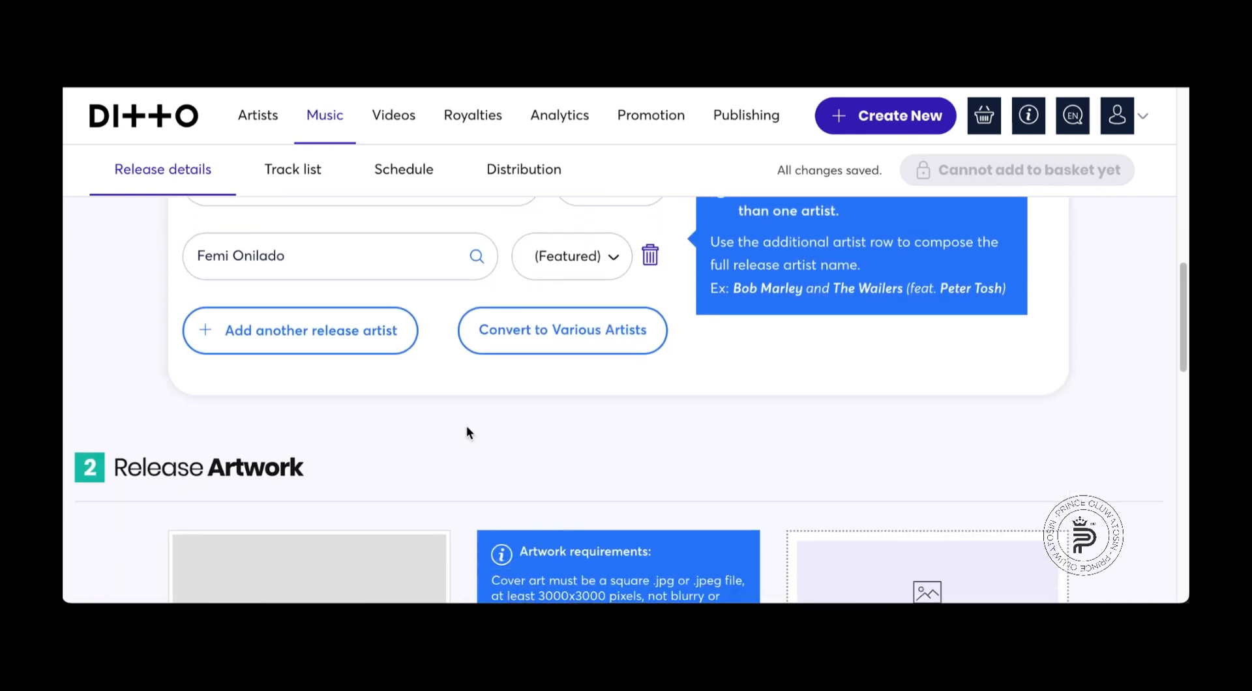
scroll(467, 431, down, 1)
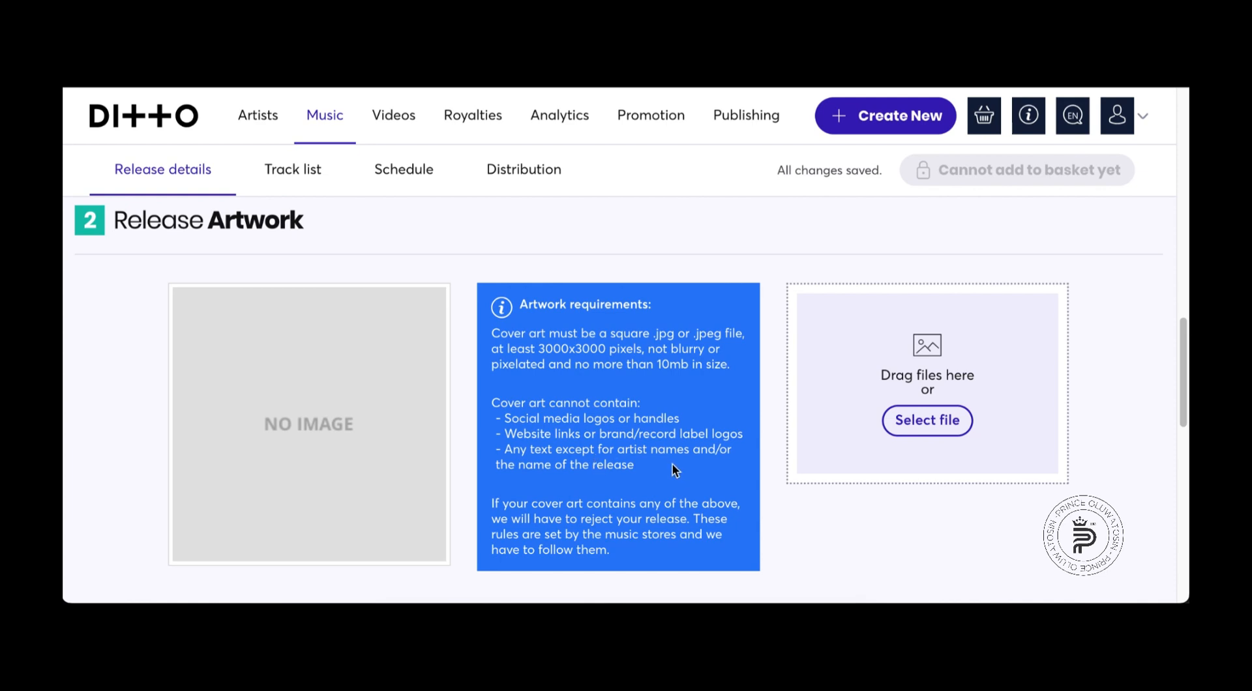
scroll(672, 464, down, 1)
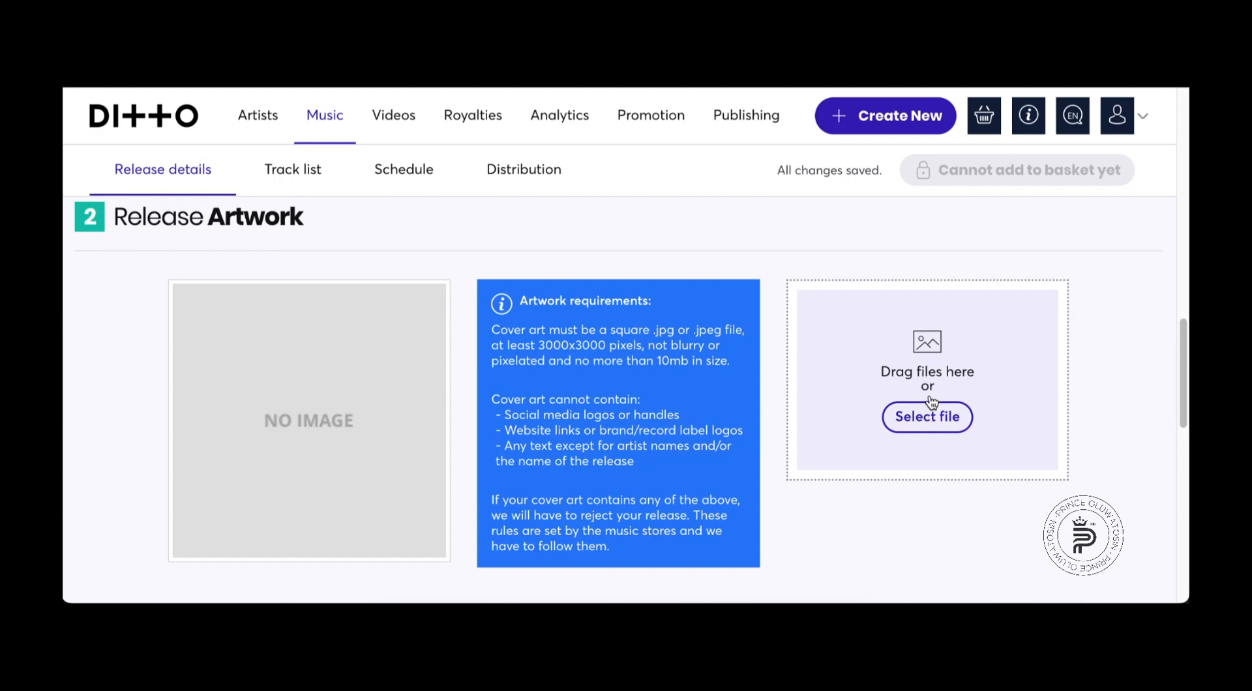
- Browse the Desktop and Downloads folders for the "Satisfied" cover image and upload it as the release artwork
click(922, 355)
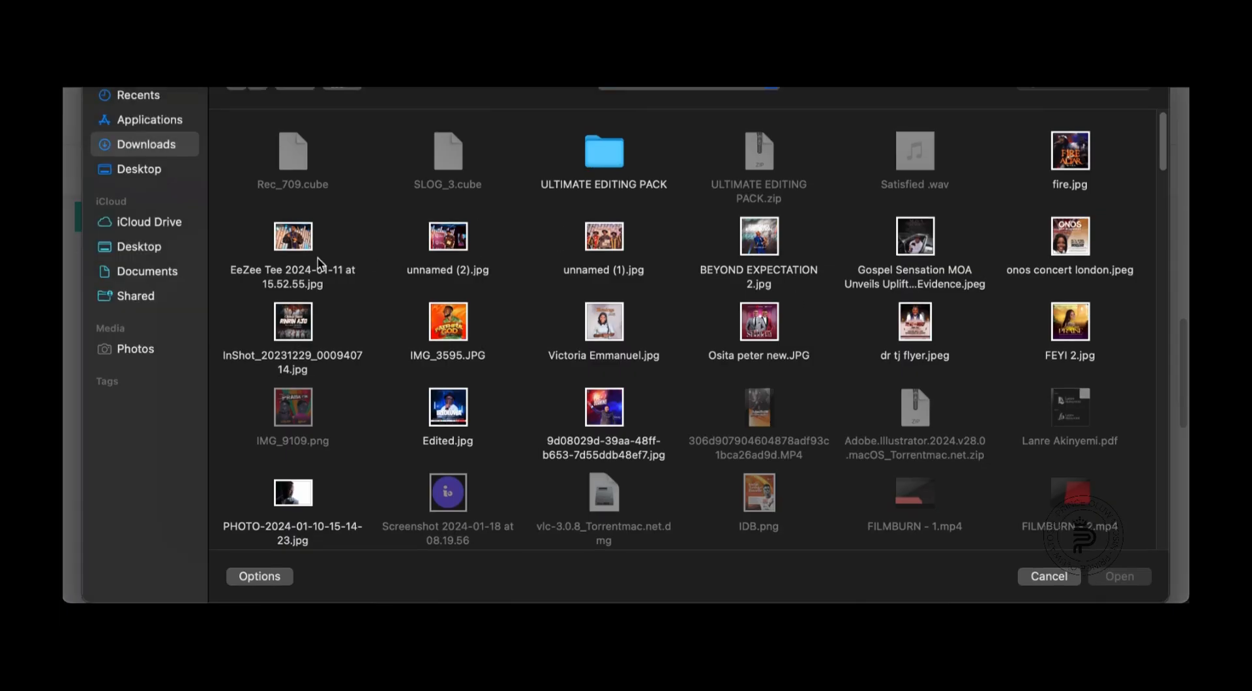
click(145, 172)
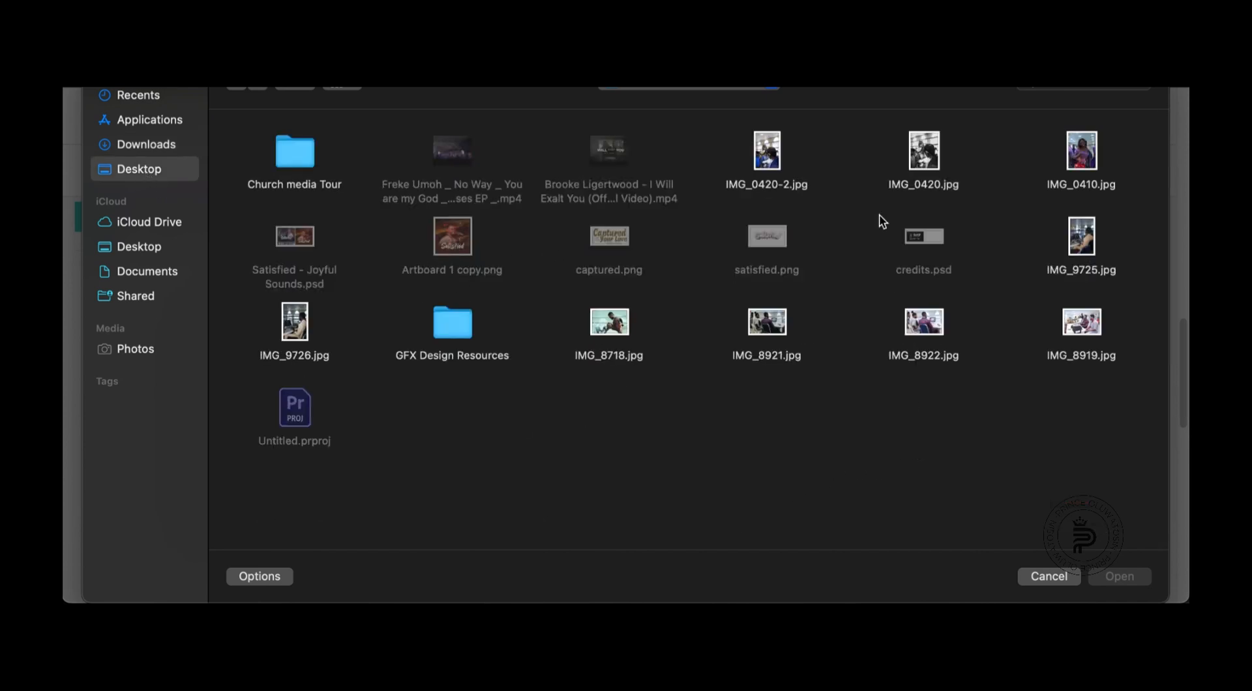
click(771, 158)
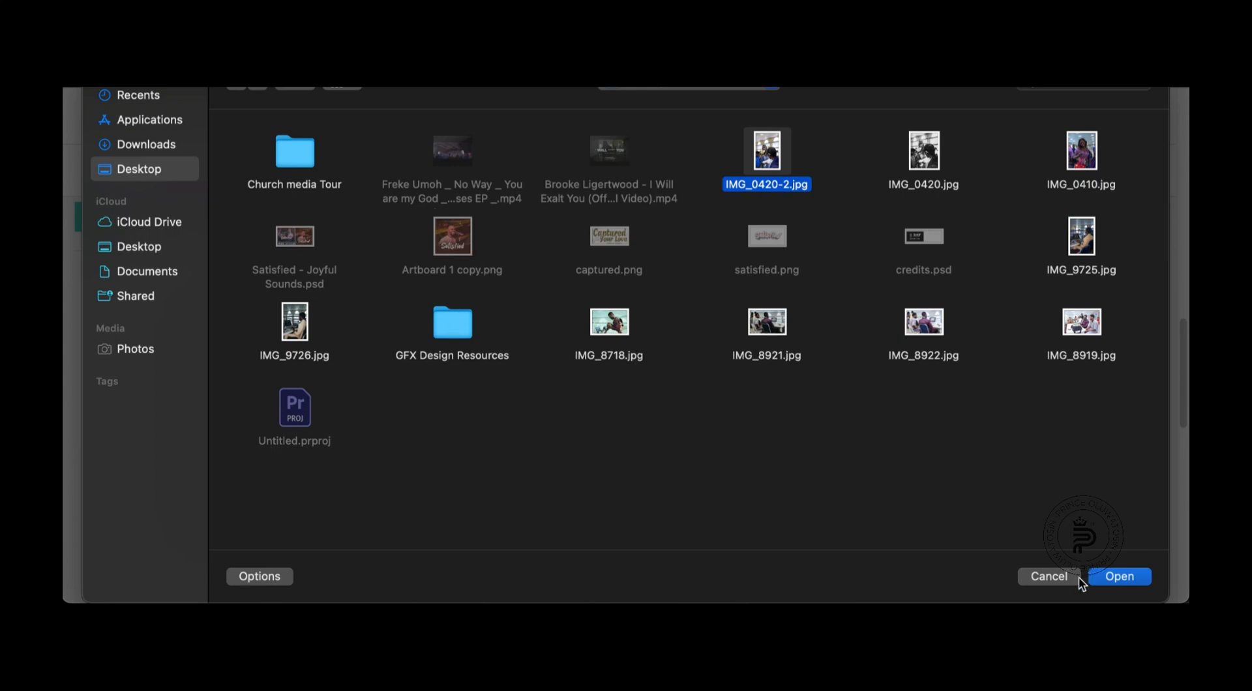
click(140, 148)
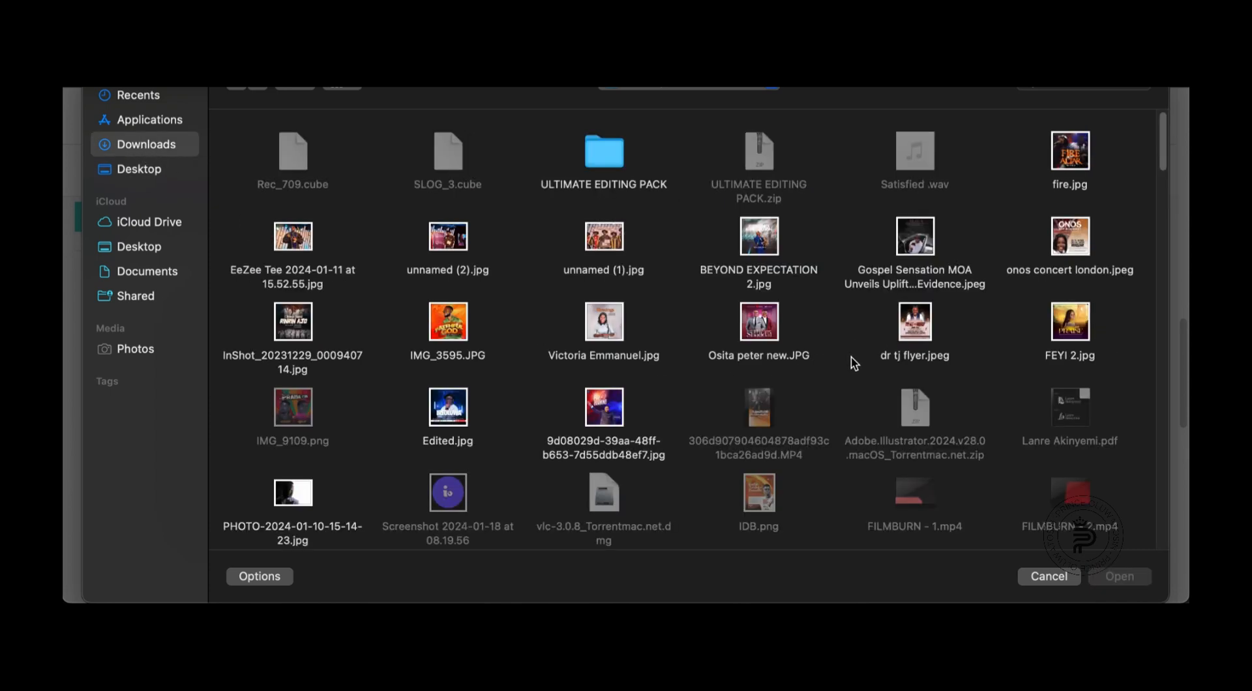
scroll(852, 364, down, 5)
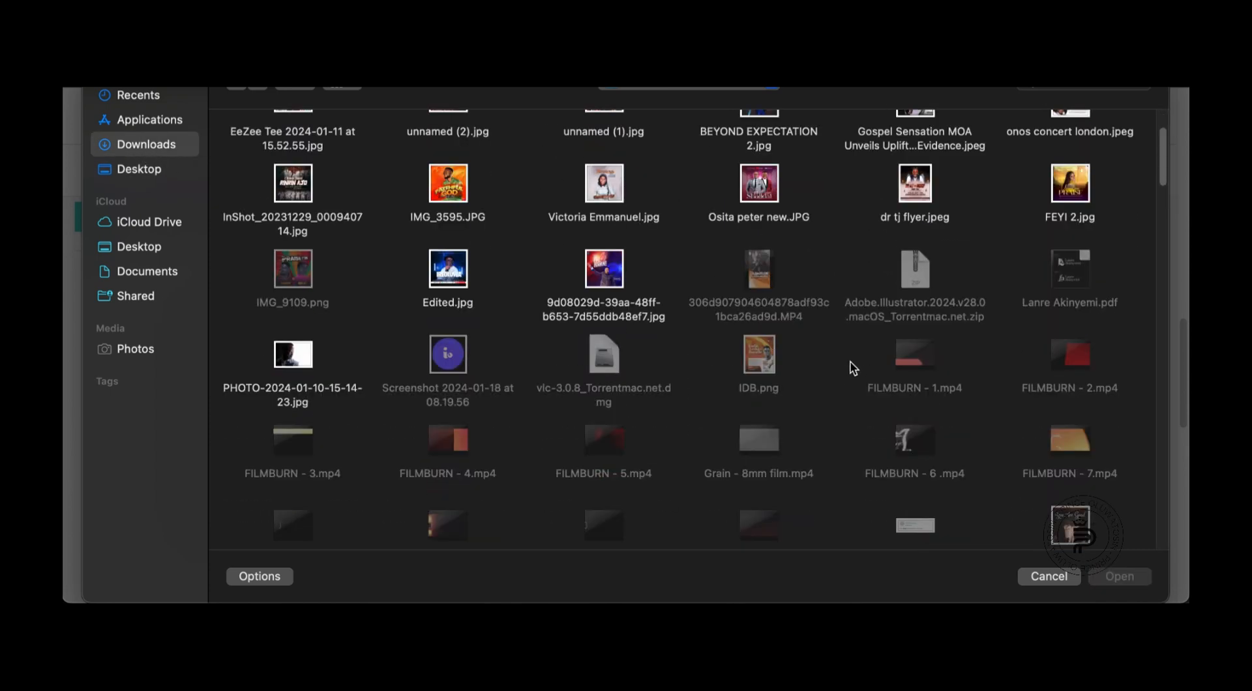
scroll(852, 365, down, 3)
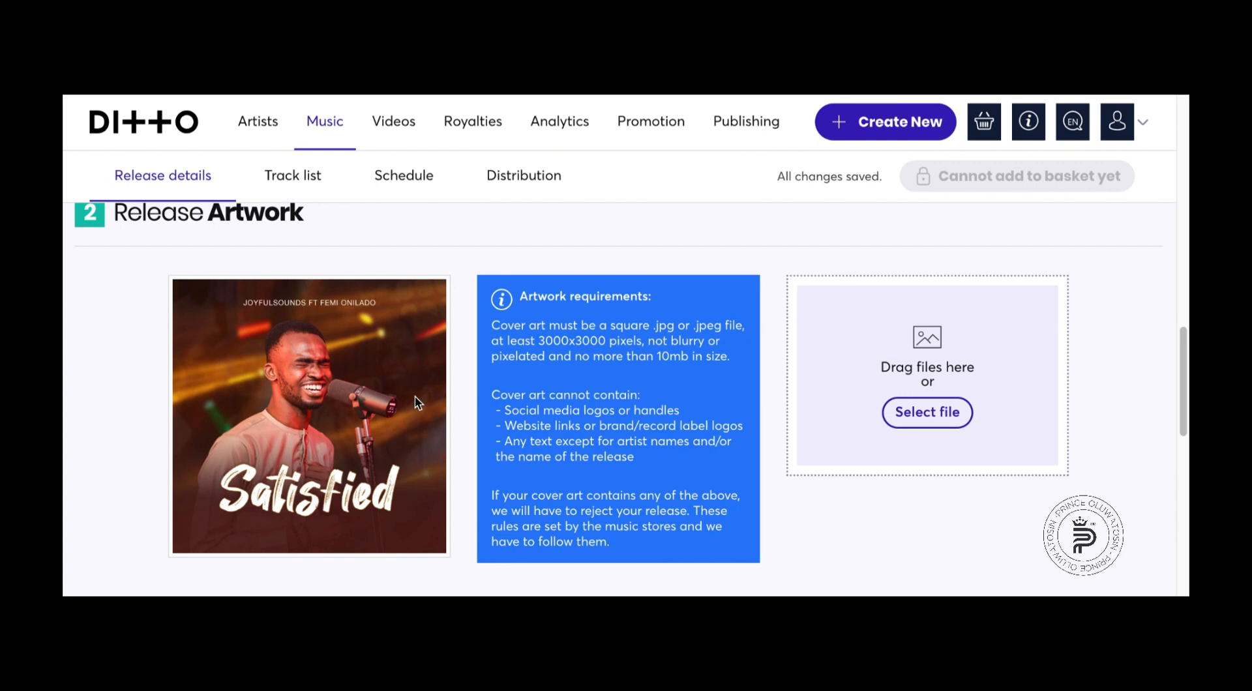
- Set the release's primary genre to Christian in the Release Genres section
scroll(406, 396, down, 2)
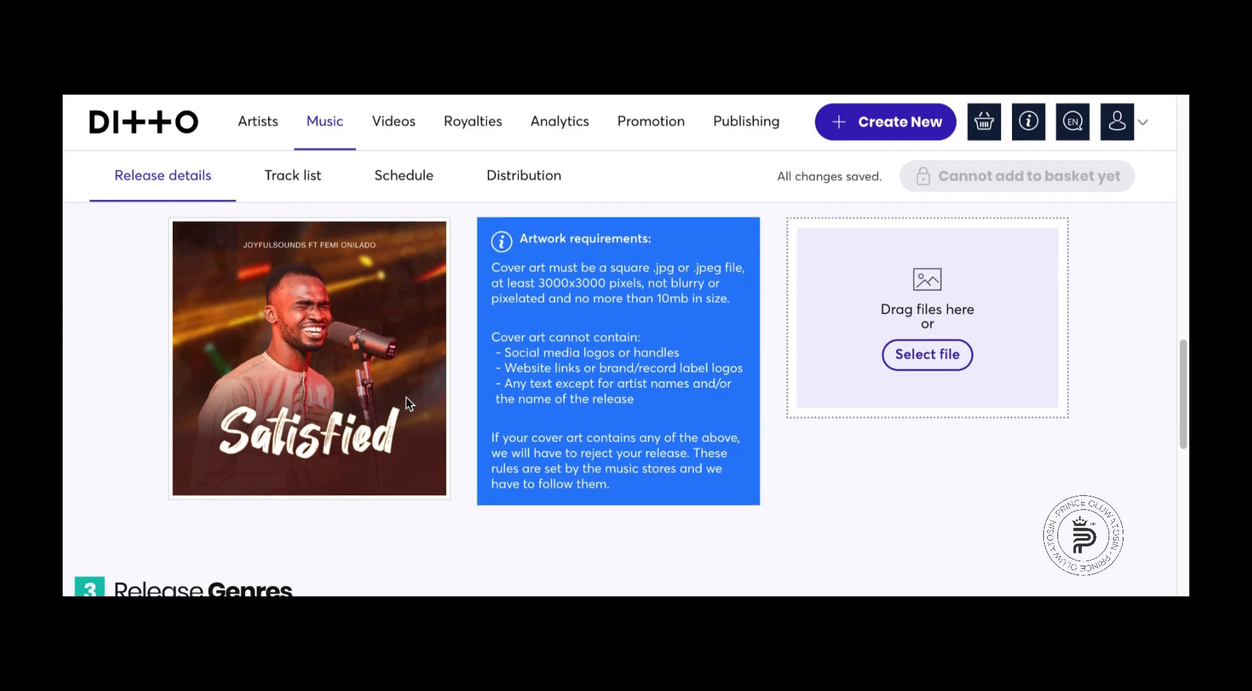
scroll(406, 396, down, 2)
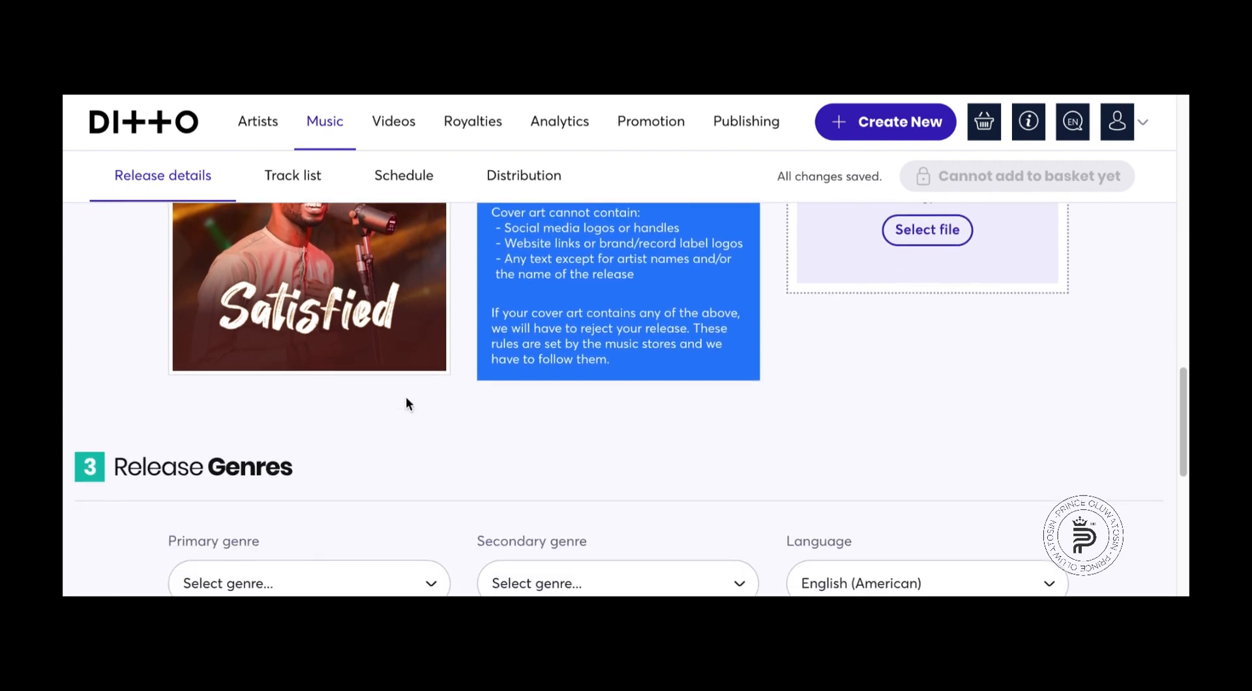
scroll(406, 397, down, 4)
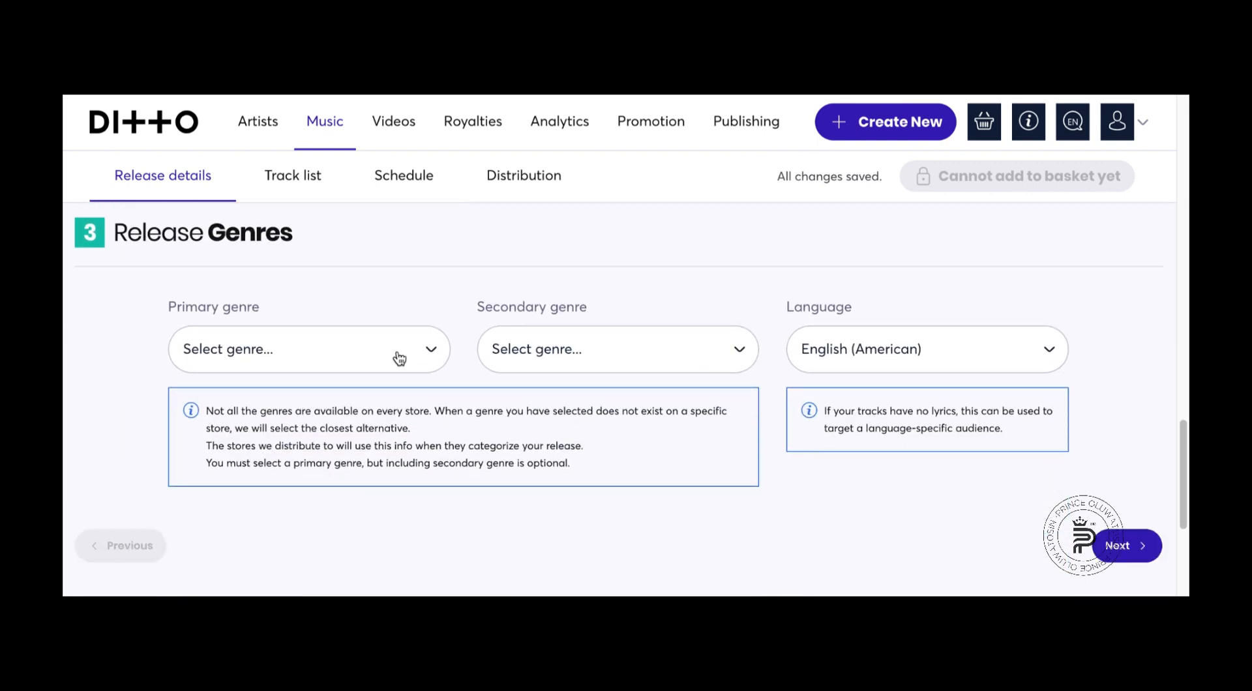
click(400, 358)
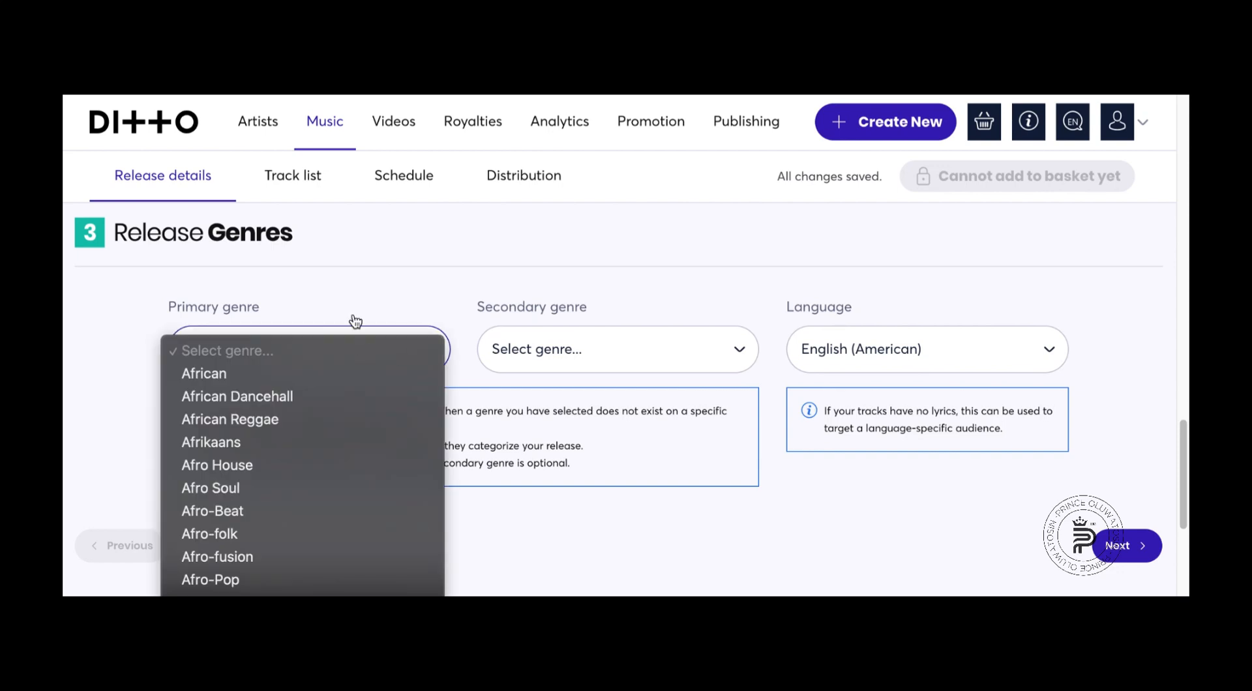
scroll(310, 412, down, 6)
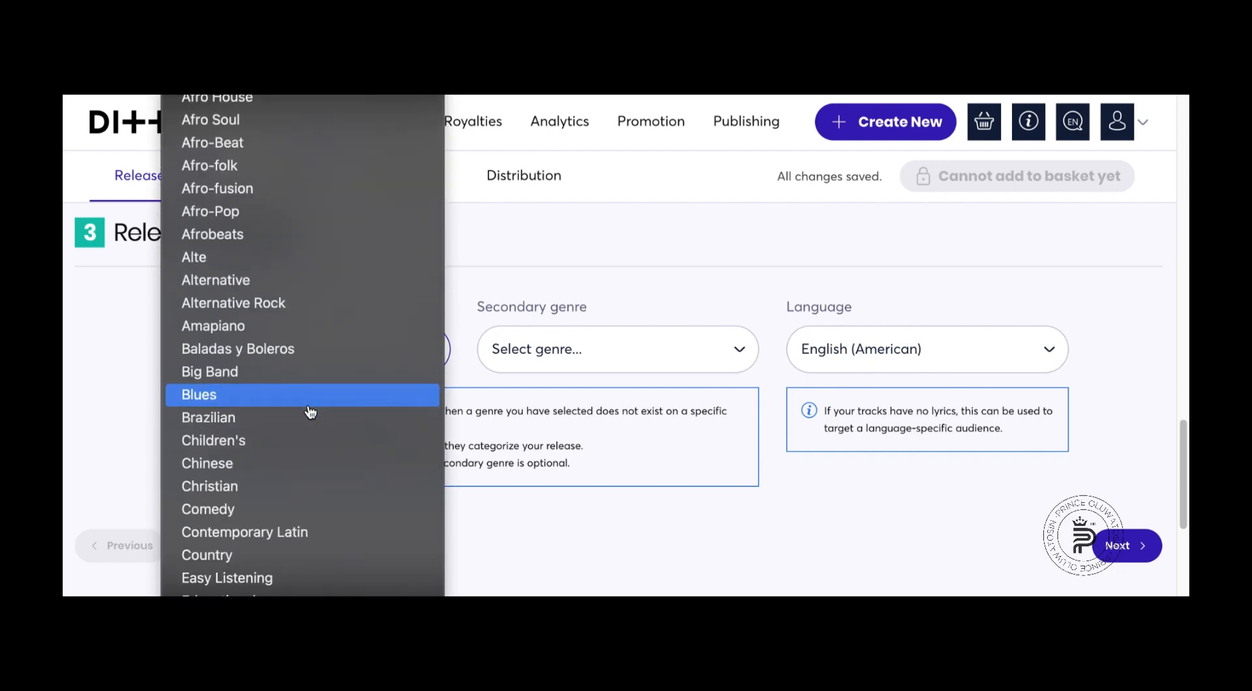
scroll(311, 413, down, 14)
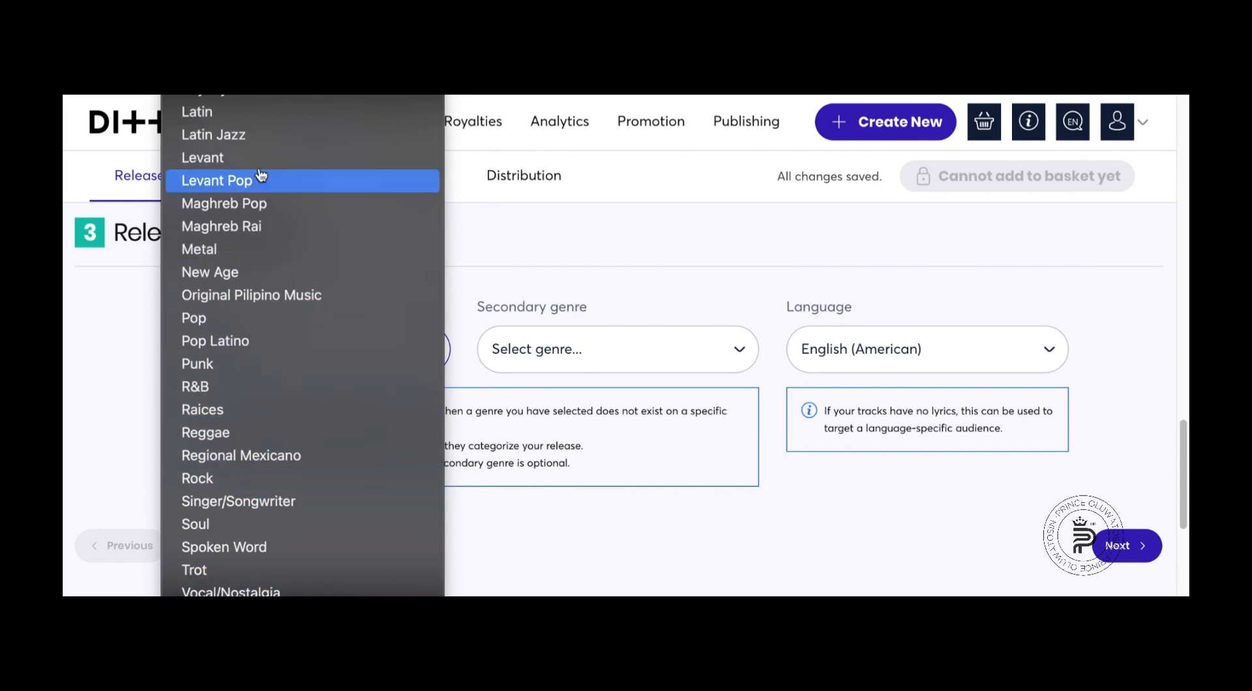
scroll(243, 172, up, 5)
scroll(243, 173, up, 8)
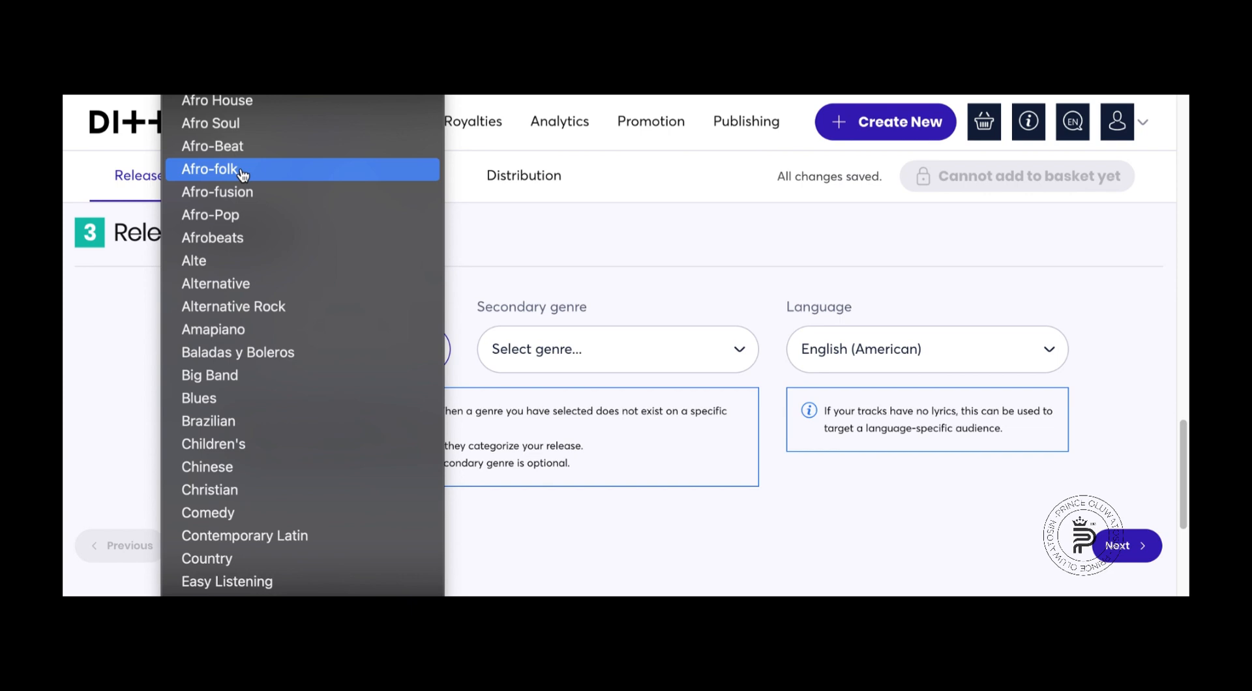
click(255, 490)
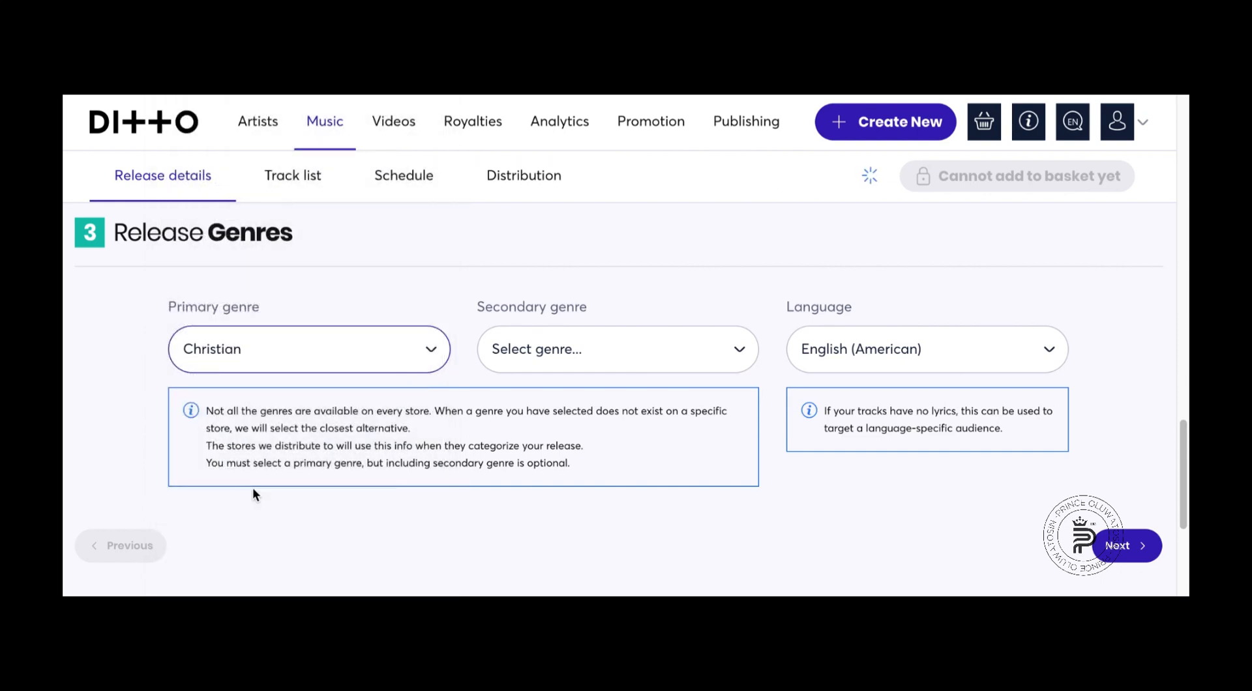
- Look through the available secondary genres and set the release's secondary genre to Alternative
click(605, 351)
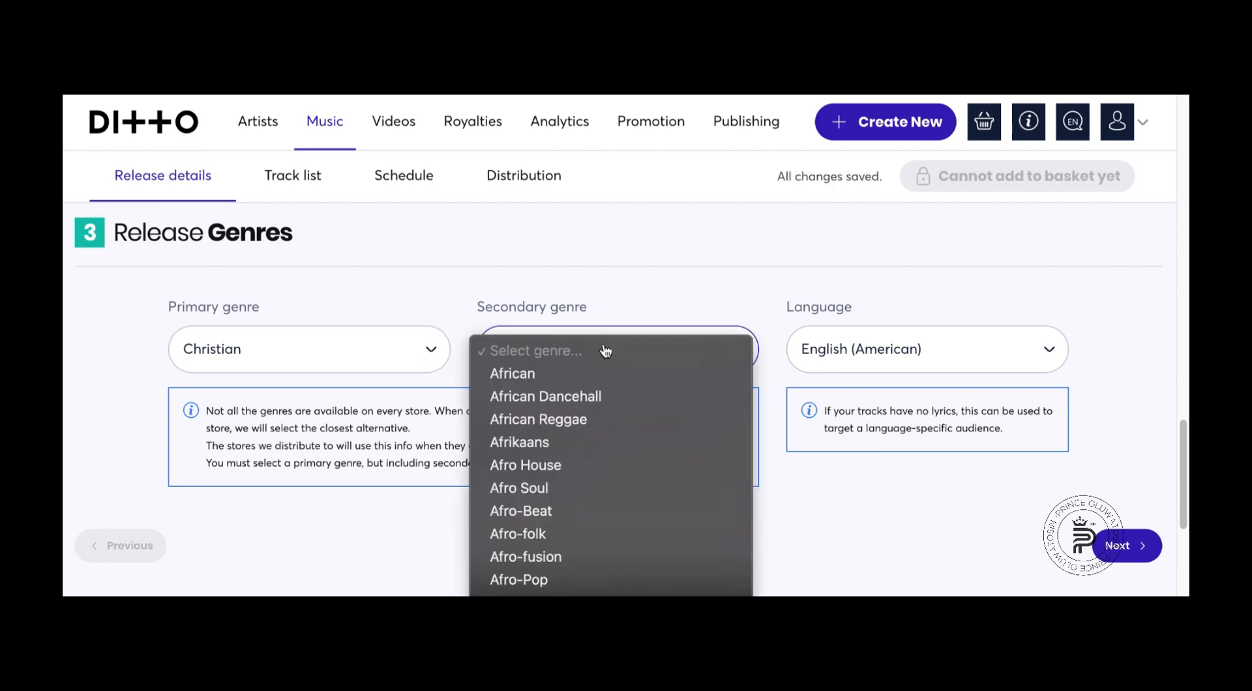
scroll(575, 592, down, 4)
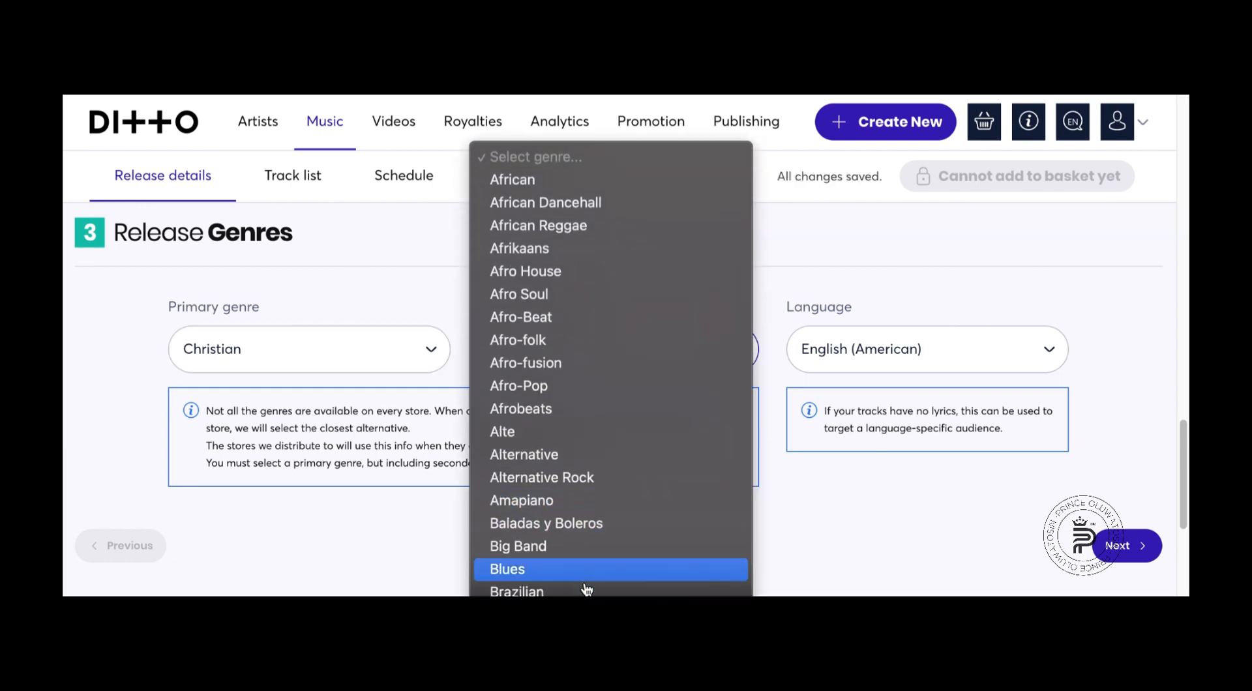
scroll(581, 584, down, 5)
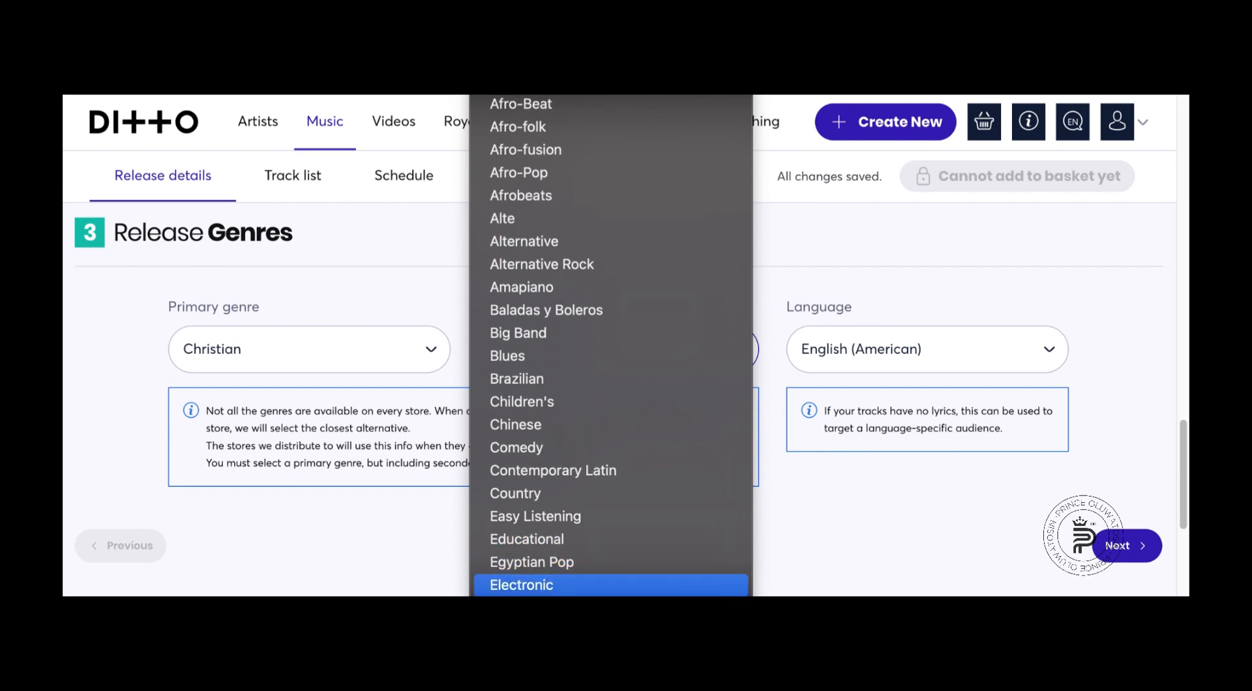
scroll(579, 465, down, 10)
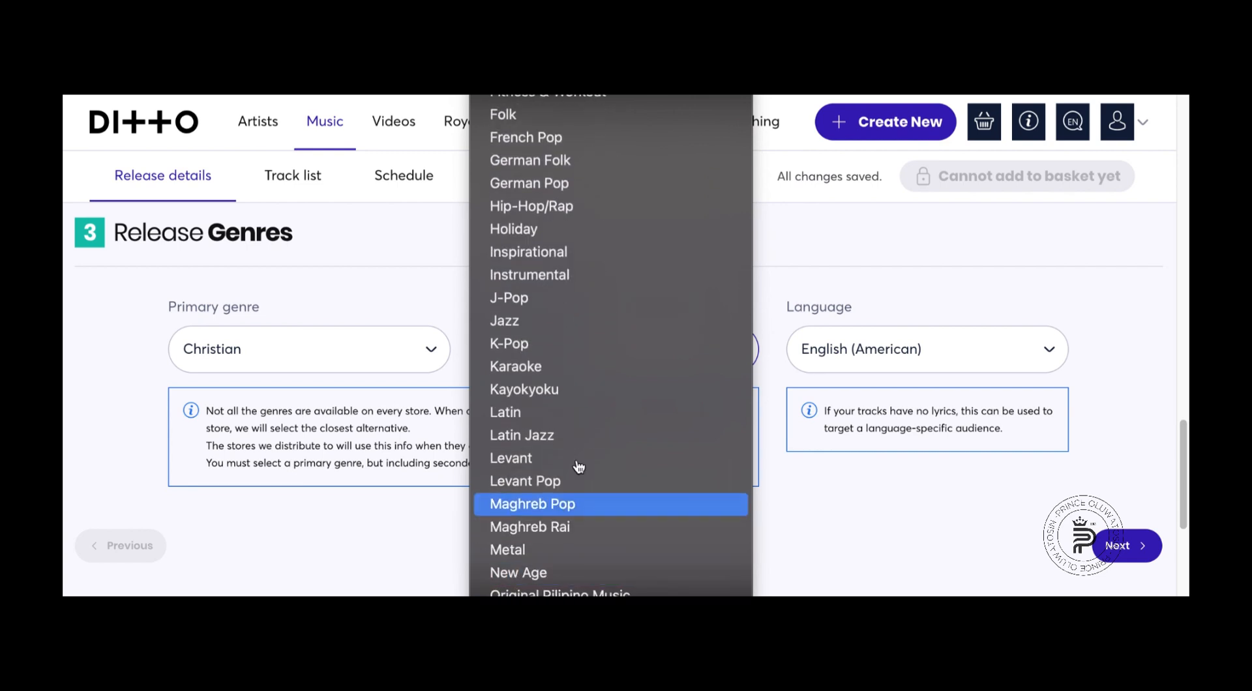
scroll(620, 593, down, 1)
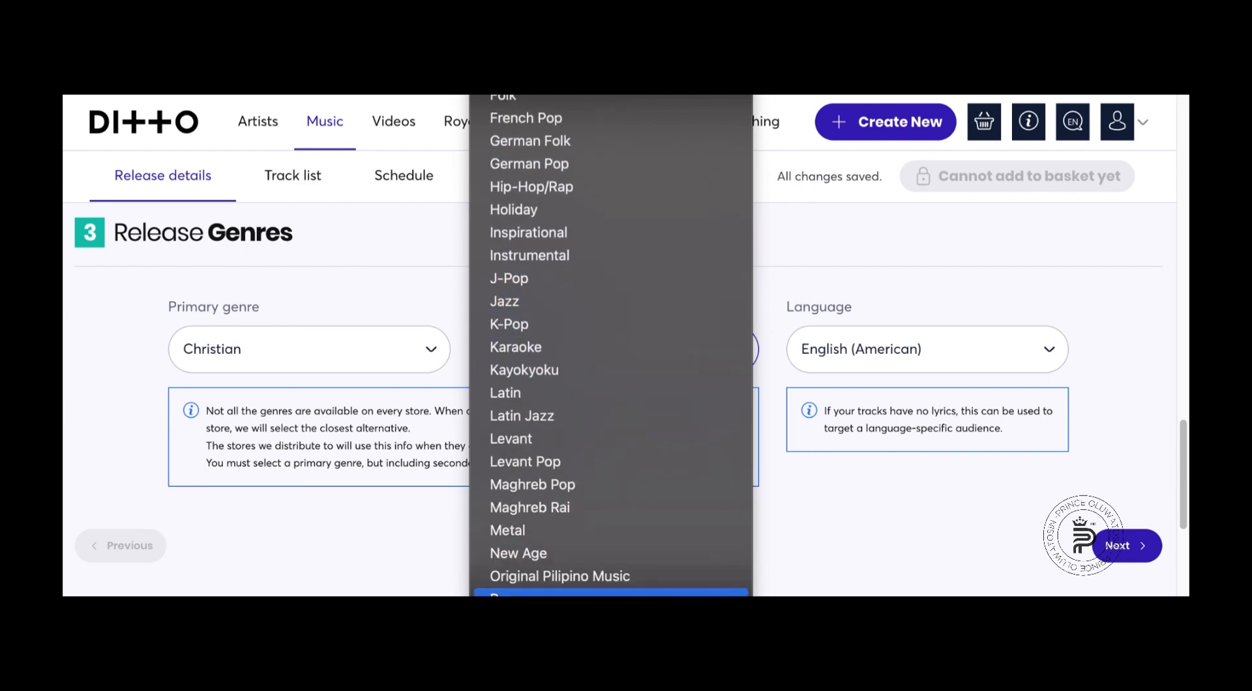
scroll(590, 386, down, 8)
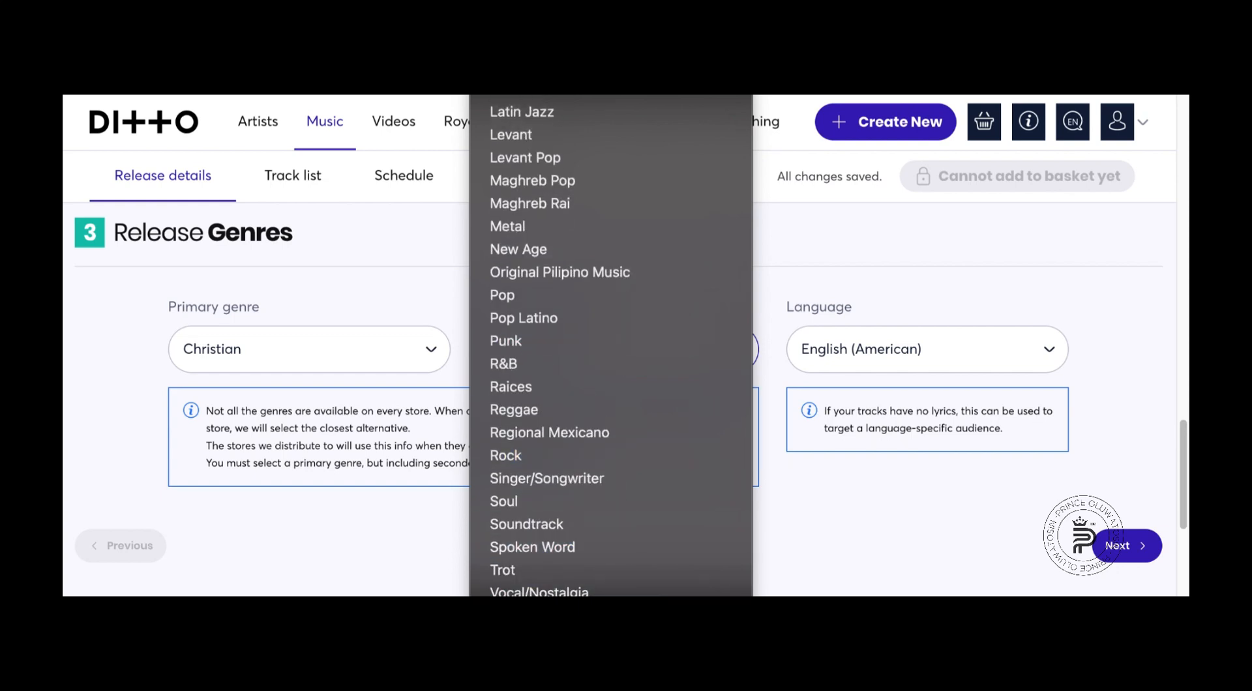
scroll(581, 160, up, 5)
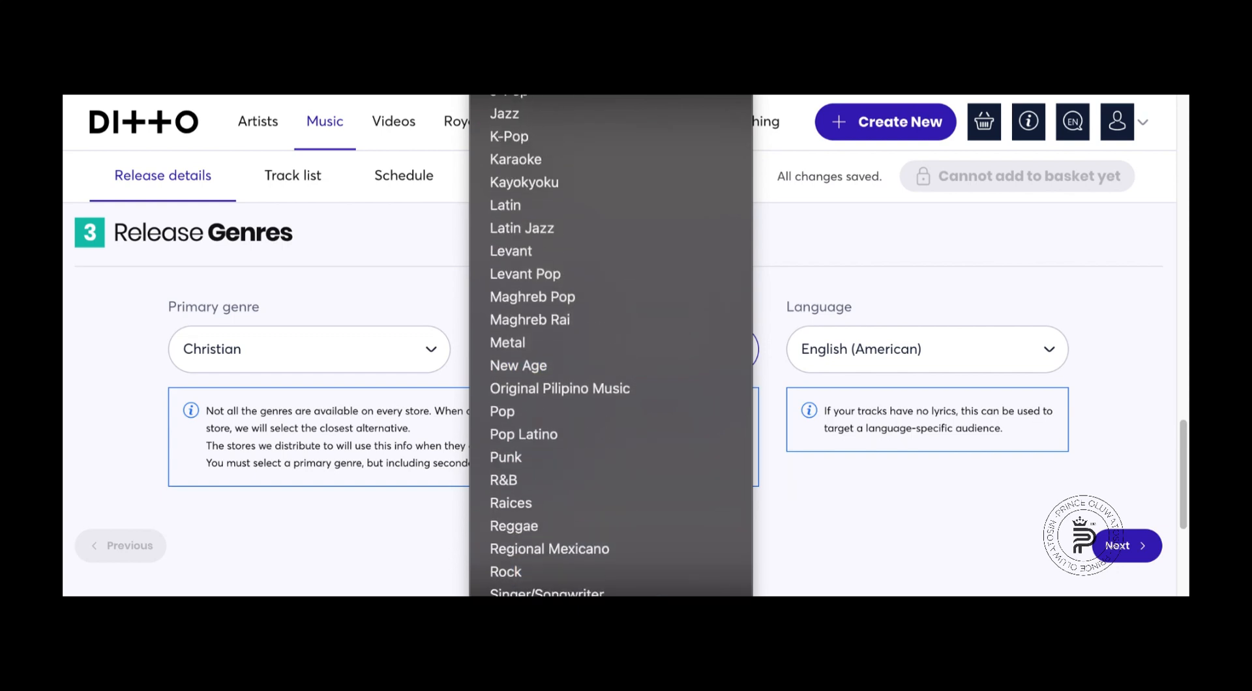
scroll(581, 160, up, 3)
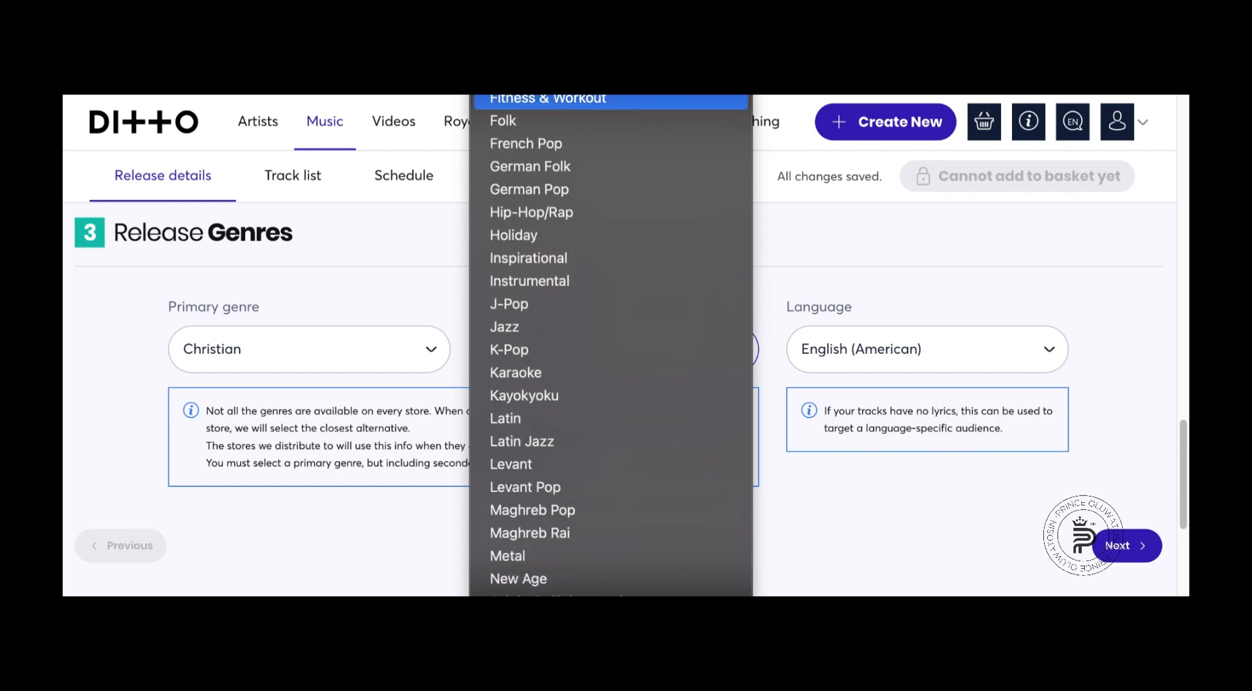
scroll(600, 167, up, 4)
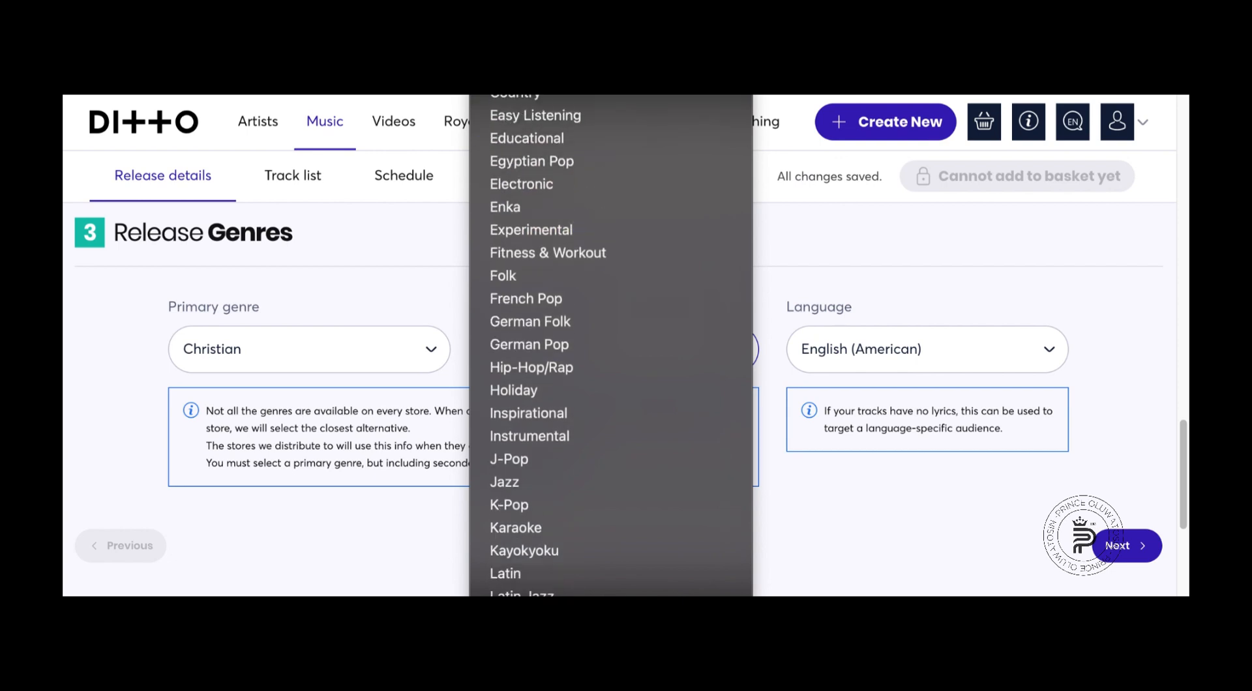
scroll(611, 345, up, 3)
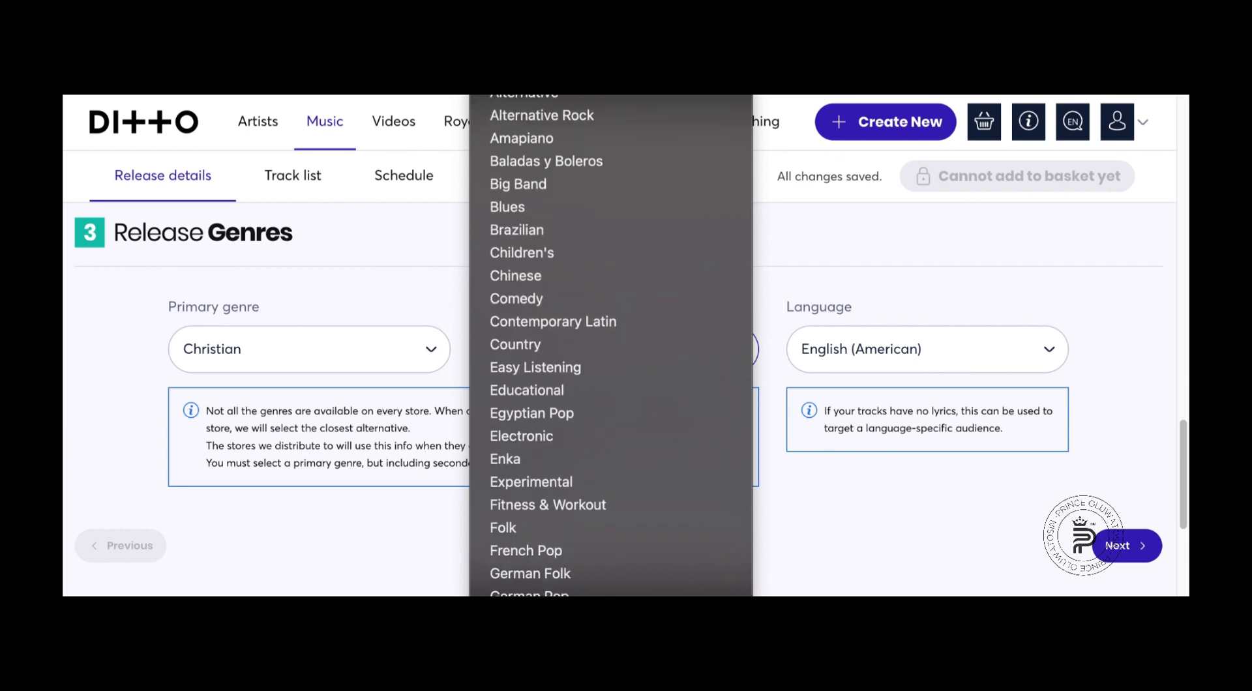
scroll(561, 130, up, 2)
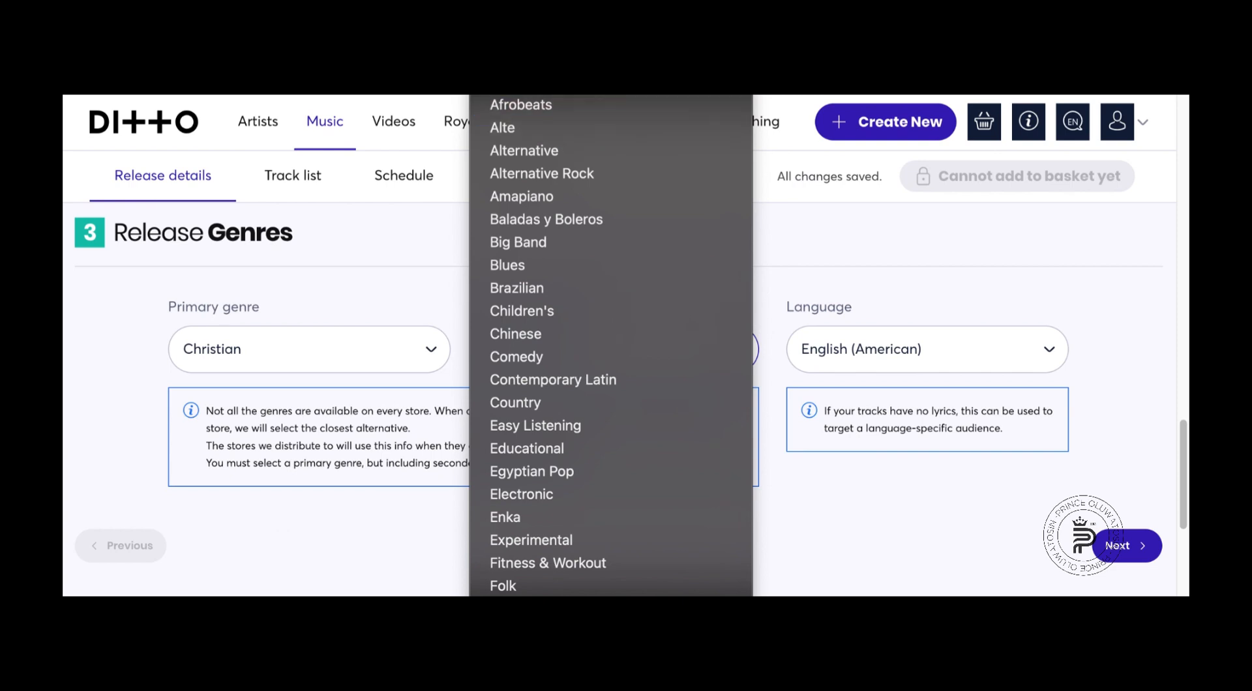
scroll(559, 150, up, 3)
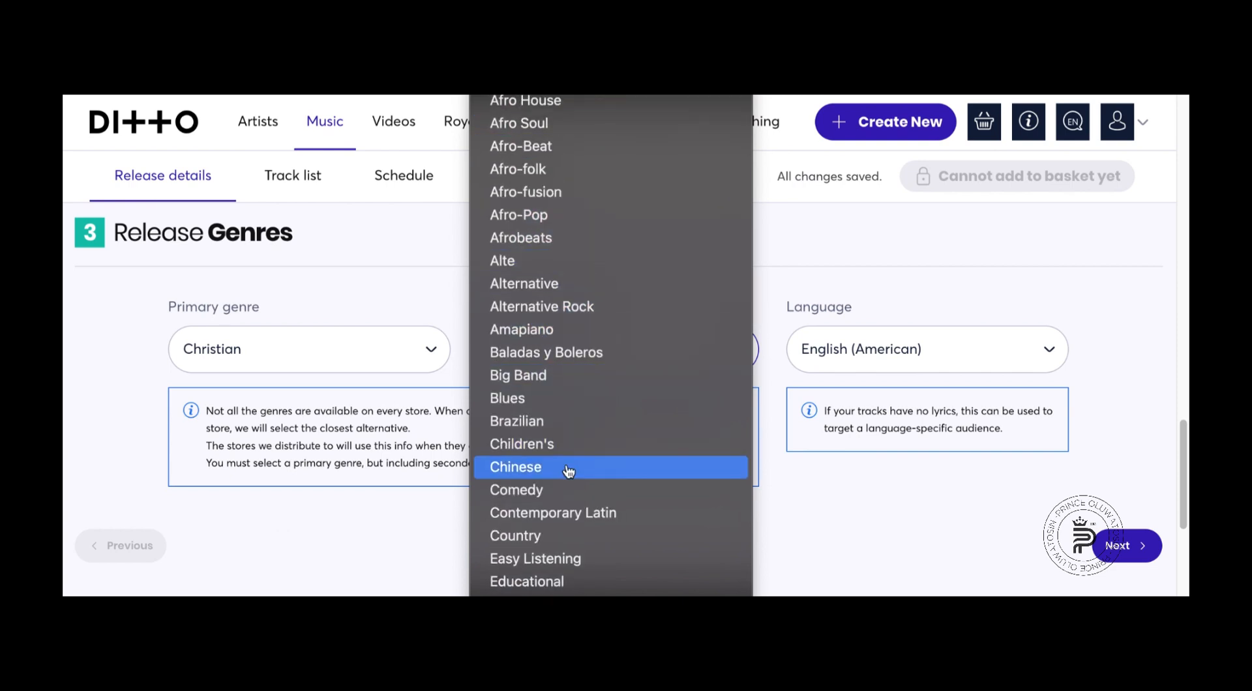
scroll(568, 512, down, 3)
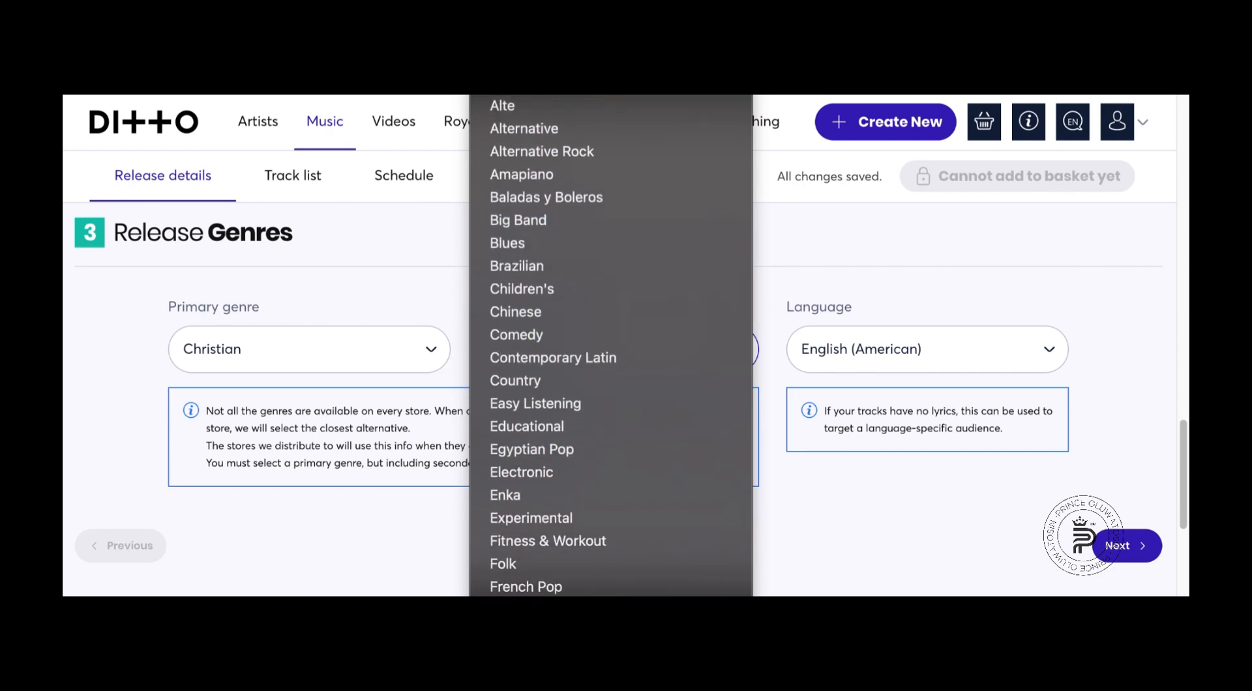
scroll(601, 452, down, 4)
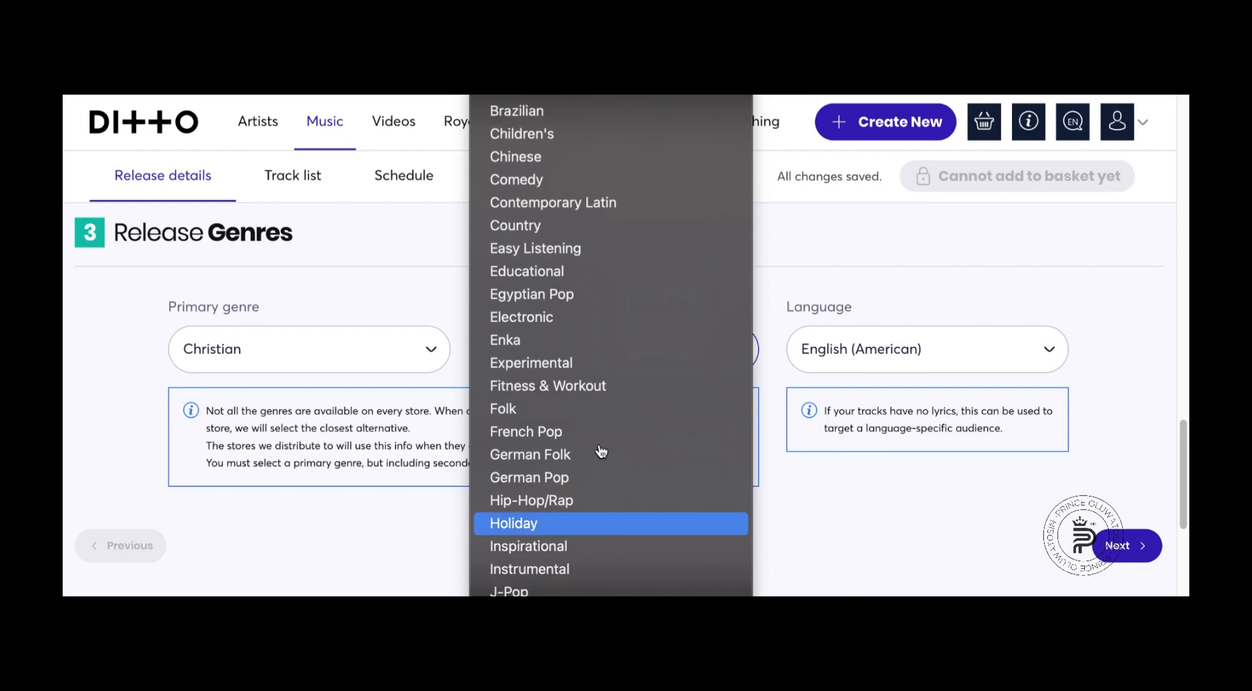
scroll(601, 451, down, 5)
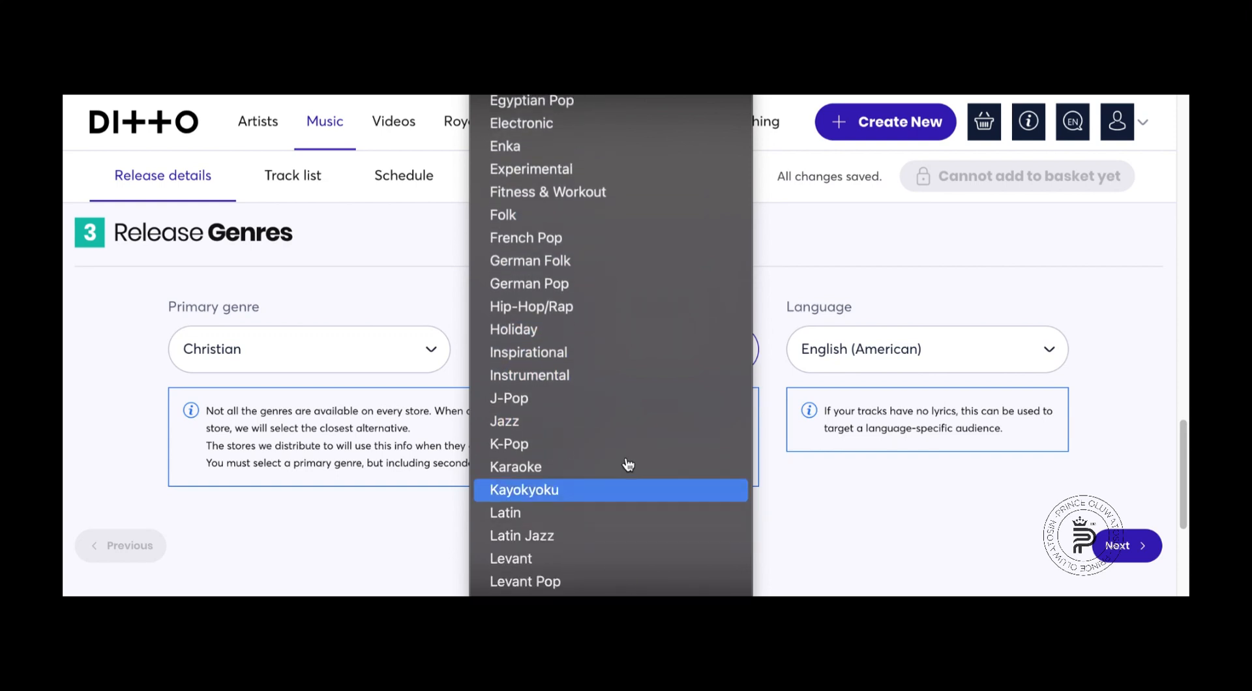
scroll(627, 465, down, 3)
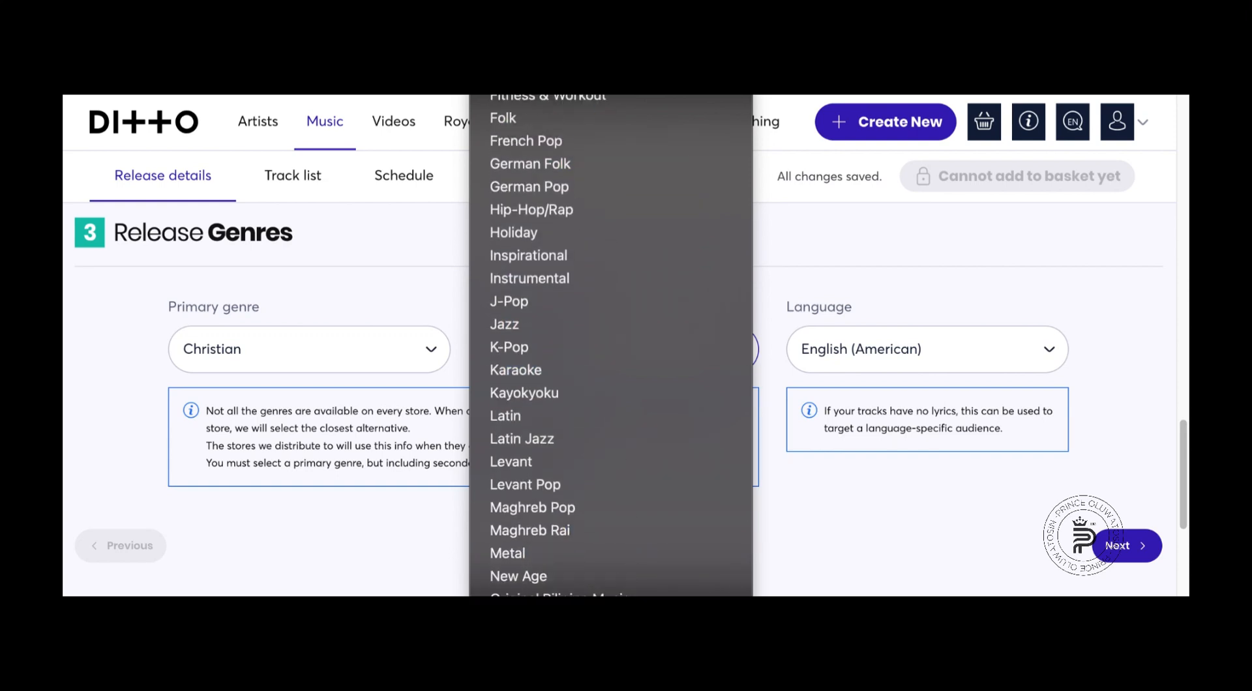
scroll(588, 301, up, 15)
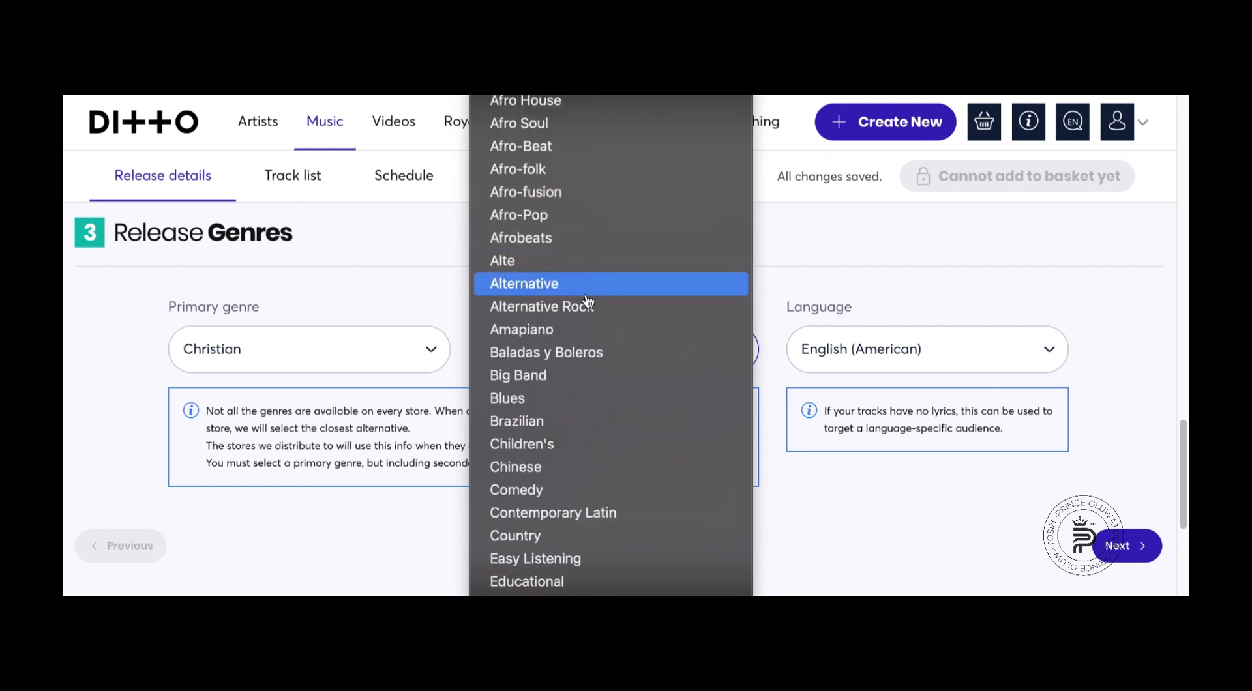
click(587, 291)
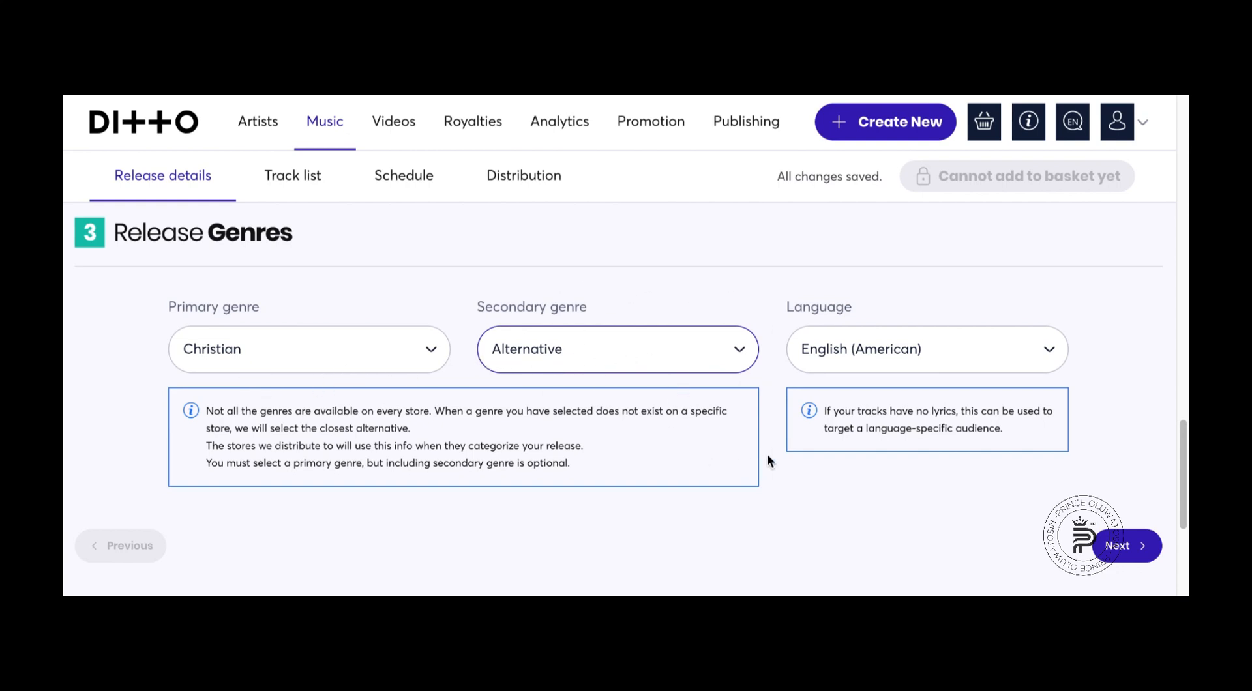
- Keep the language as English (American) and proceed to the track list stage's file upload area
scroll(768, 460, down, 1)
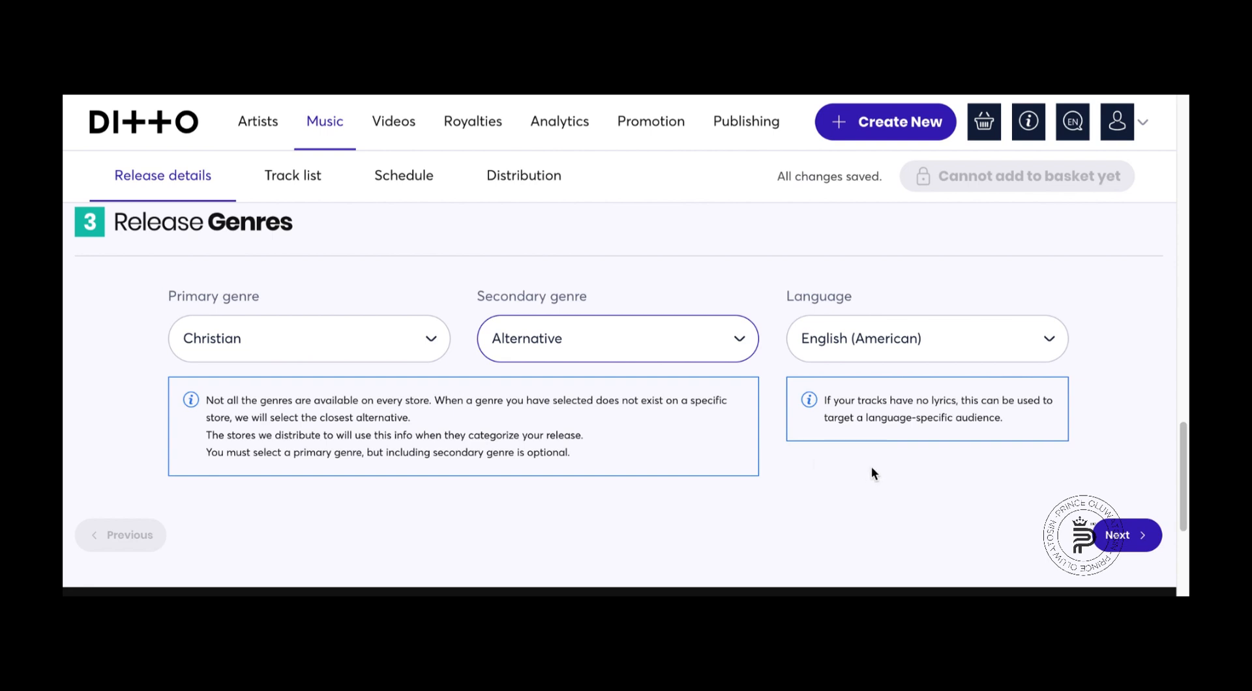
click(1129, 536)
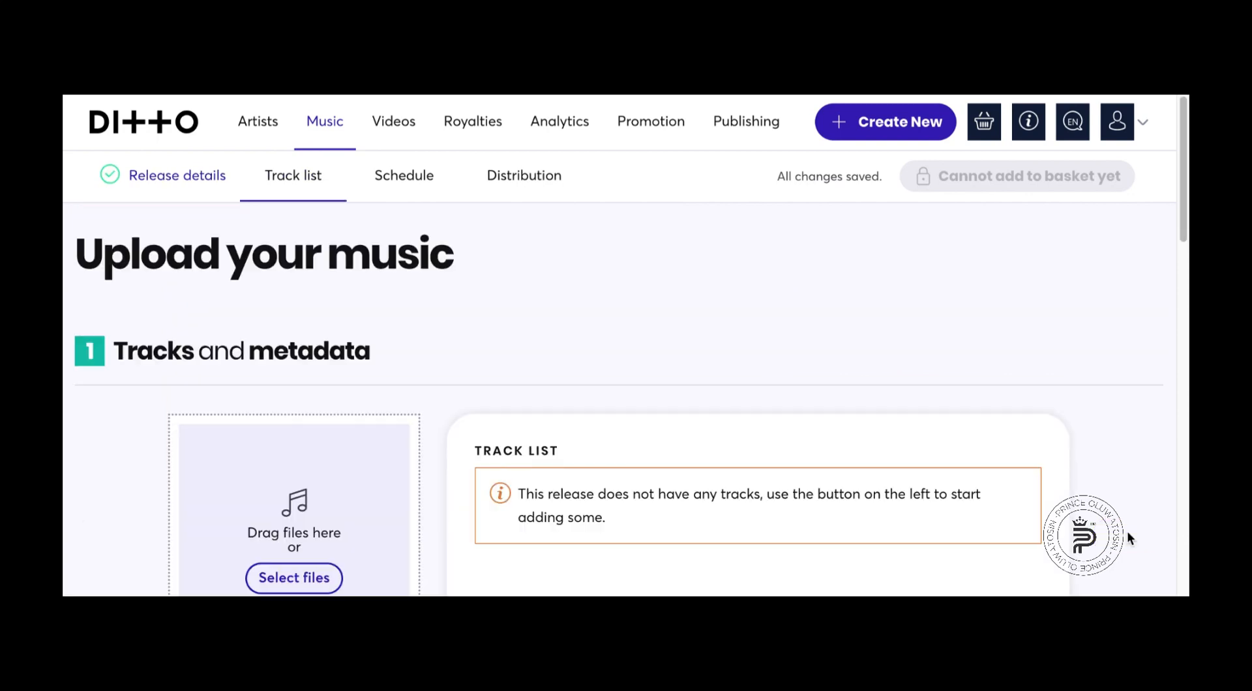
scroll(706, 330, down, 3)
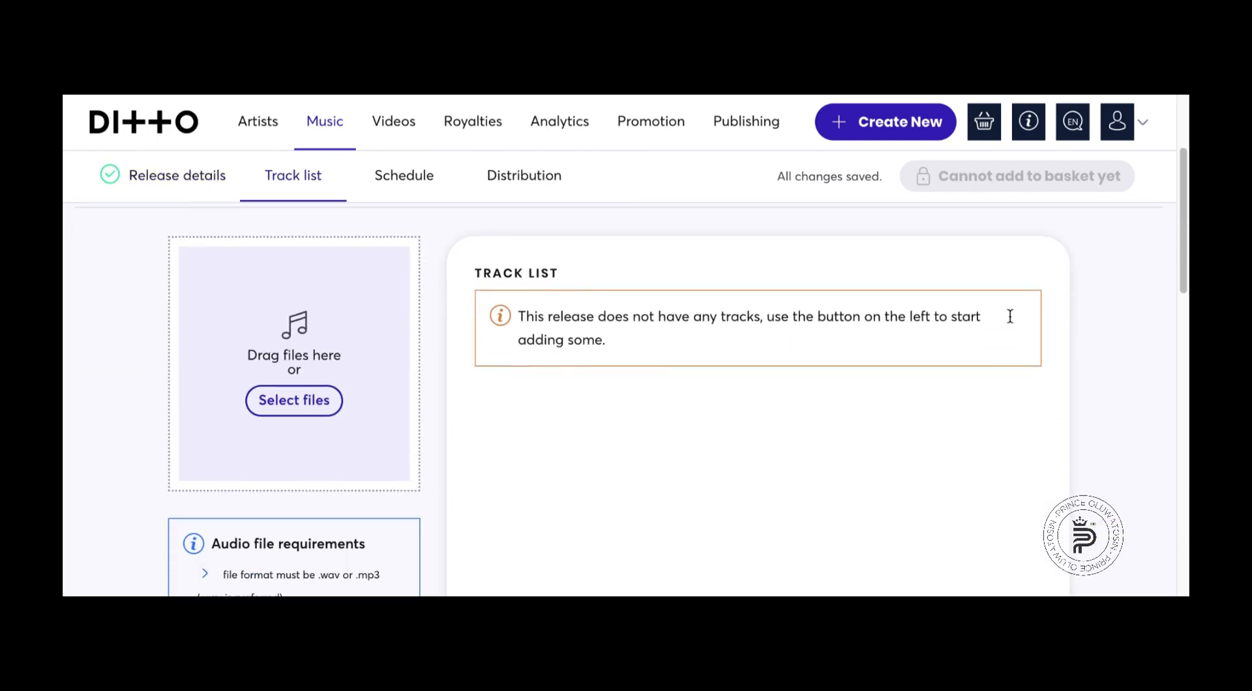
- Open the track file chooser and look through the Desktop, Downloads and Documents folders for the song's audio file
click(298, 406)
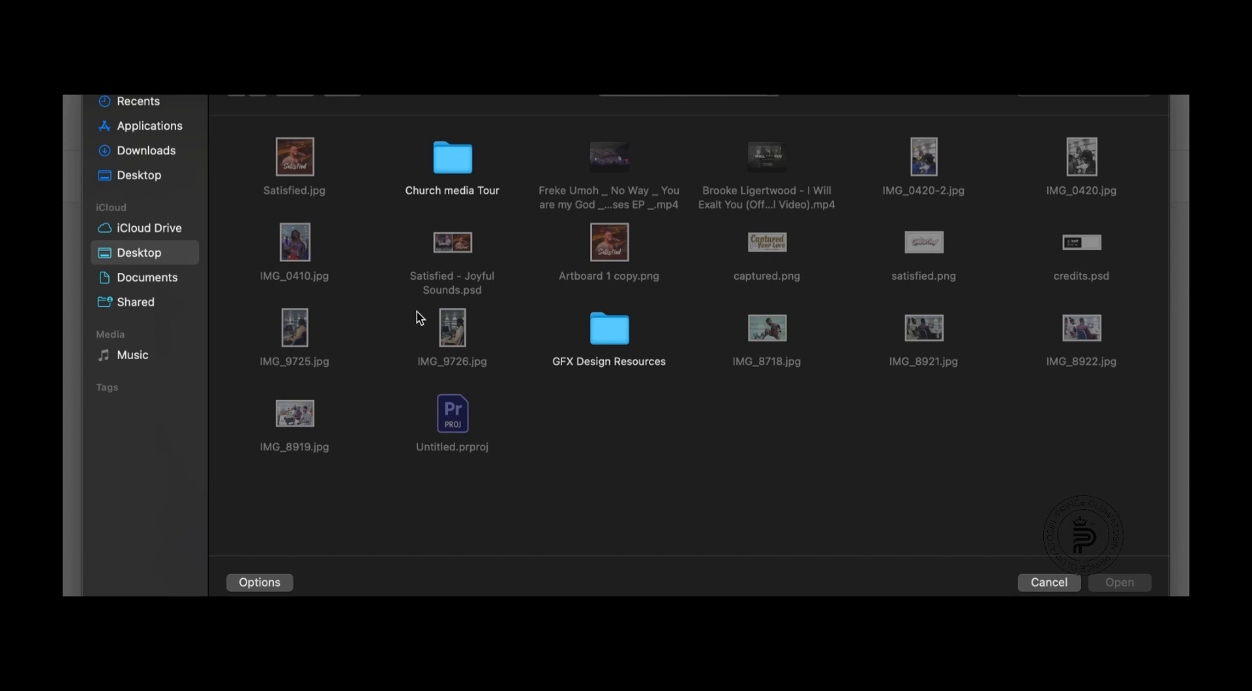
click(445, 171)
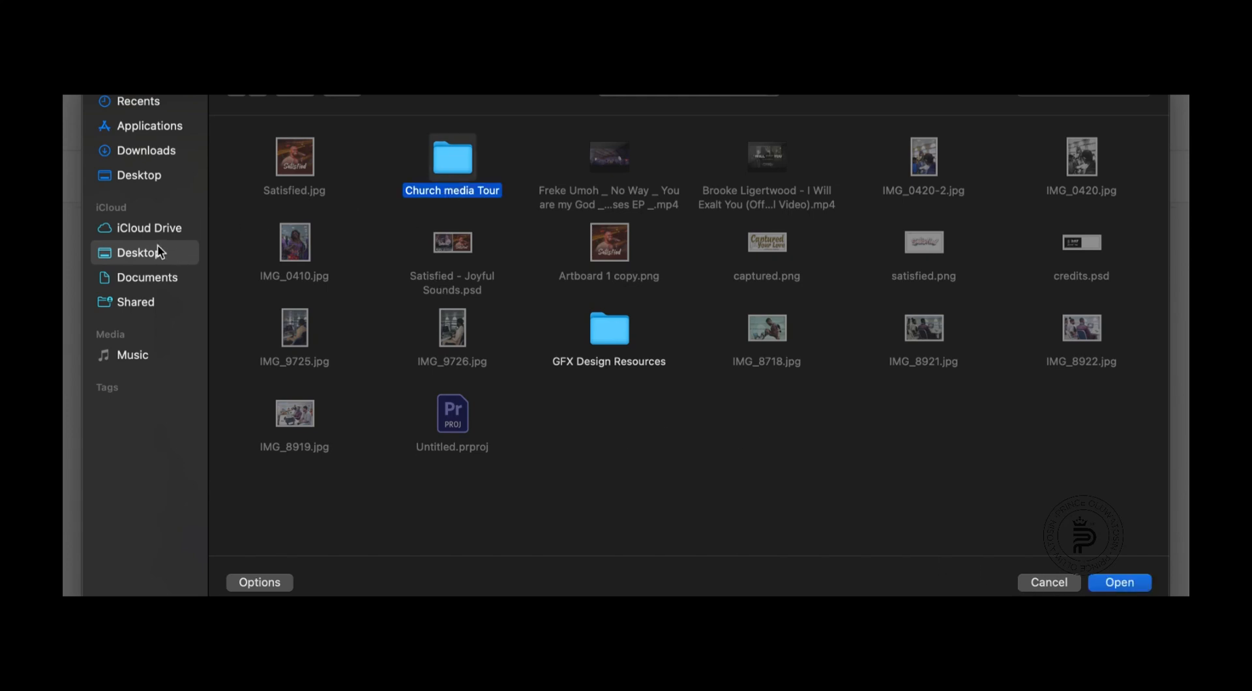
click(147, 150)
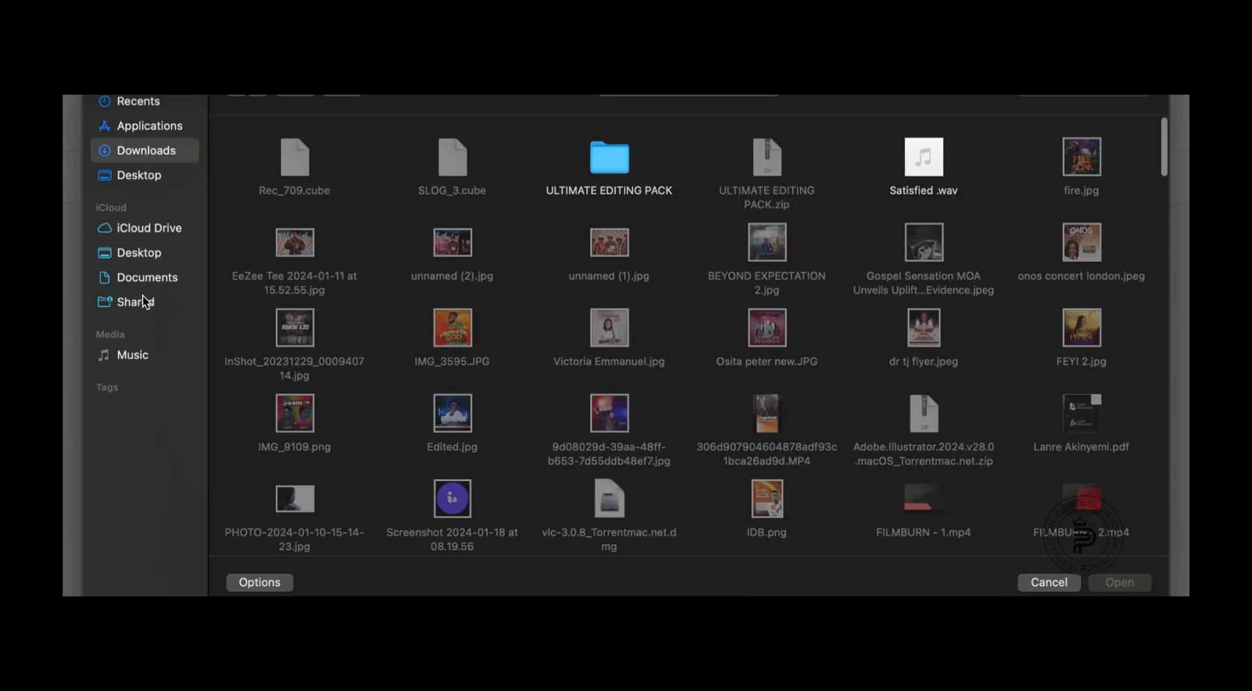
click(136, 278)
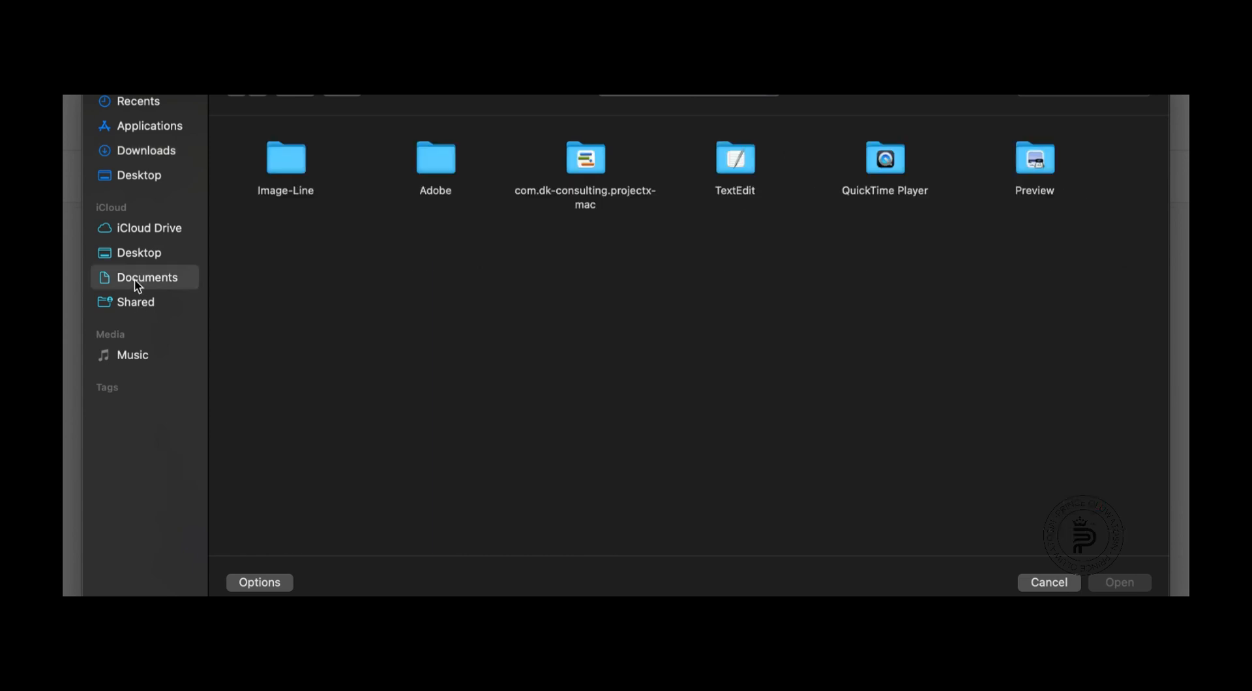
click(143, 154)
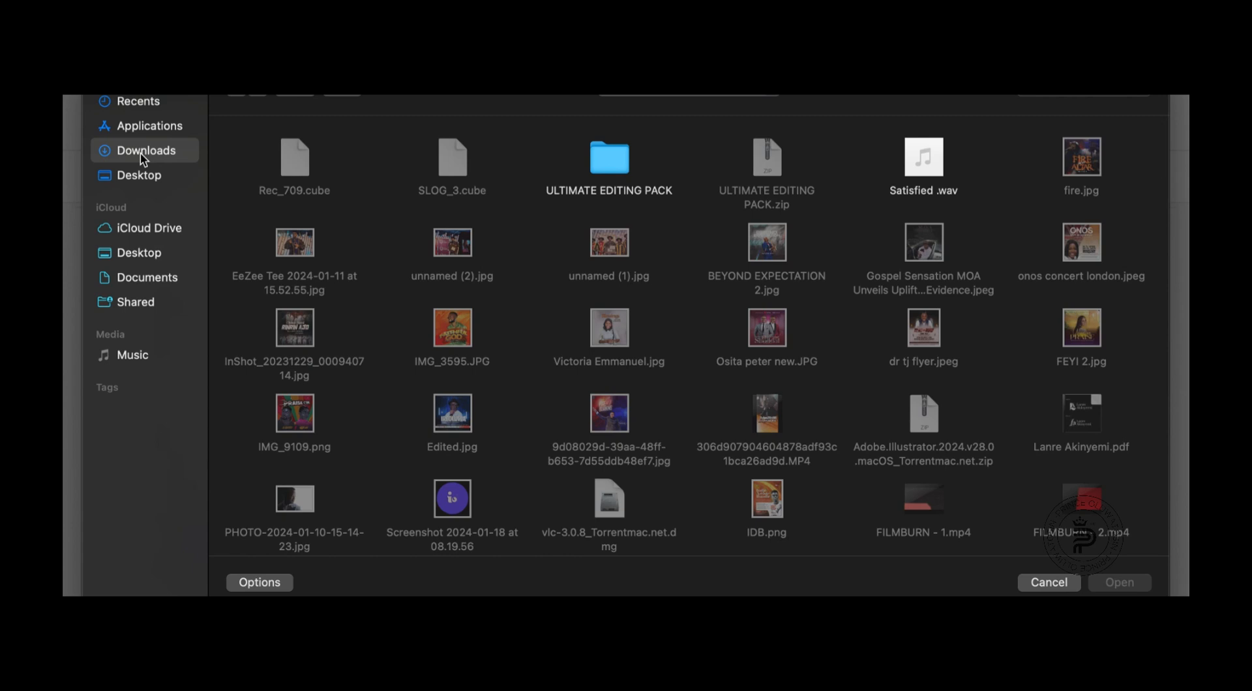
- Upload the "Satisfied .wav" file from the Satisfied folder inside Joyfulsounds on the external drive as the release's track
click(142, 349)
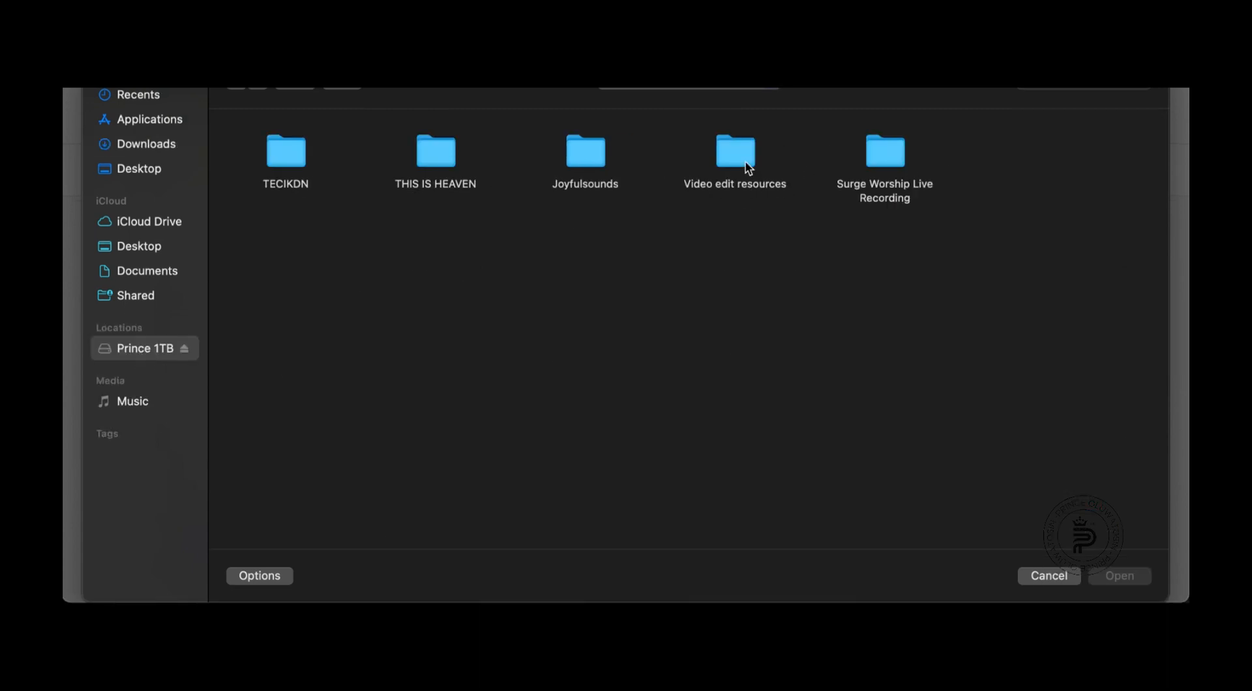
click(587, 163)
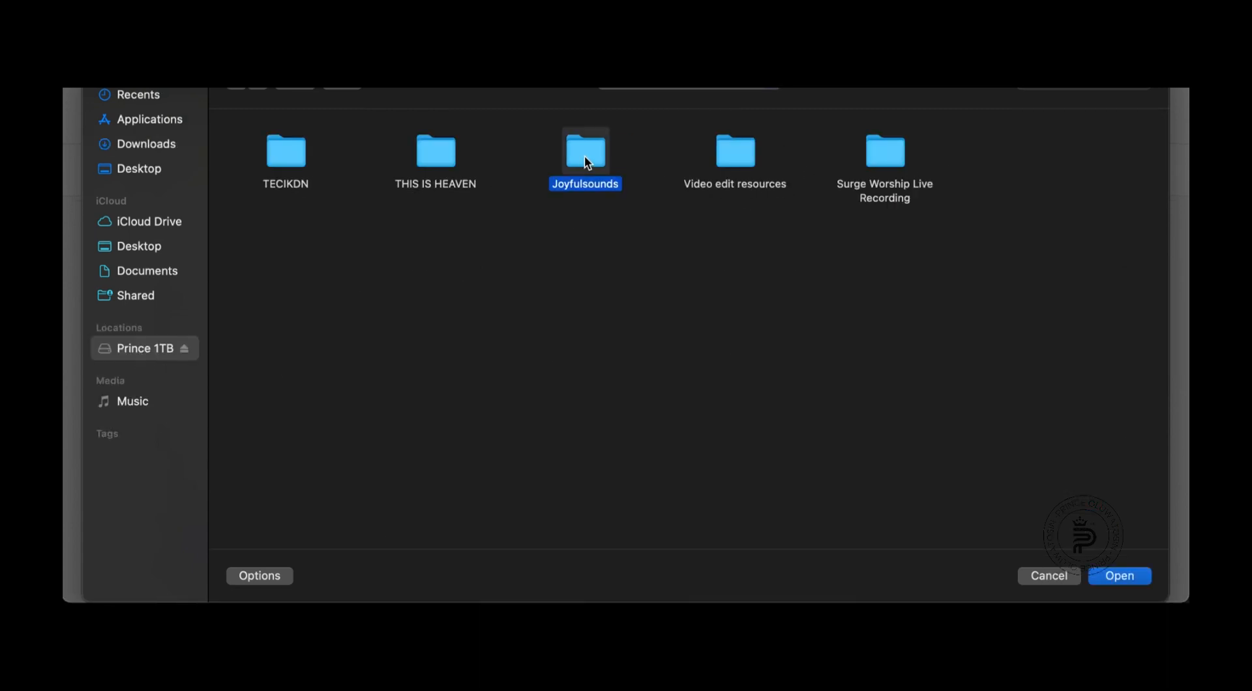
double_click(587, 162)
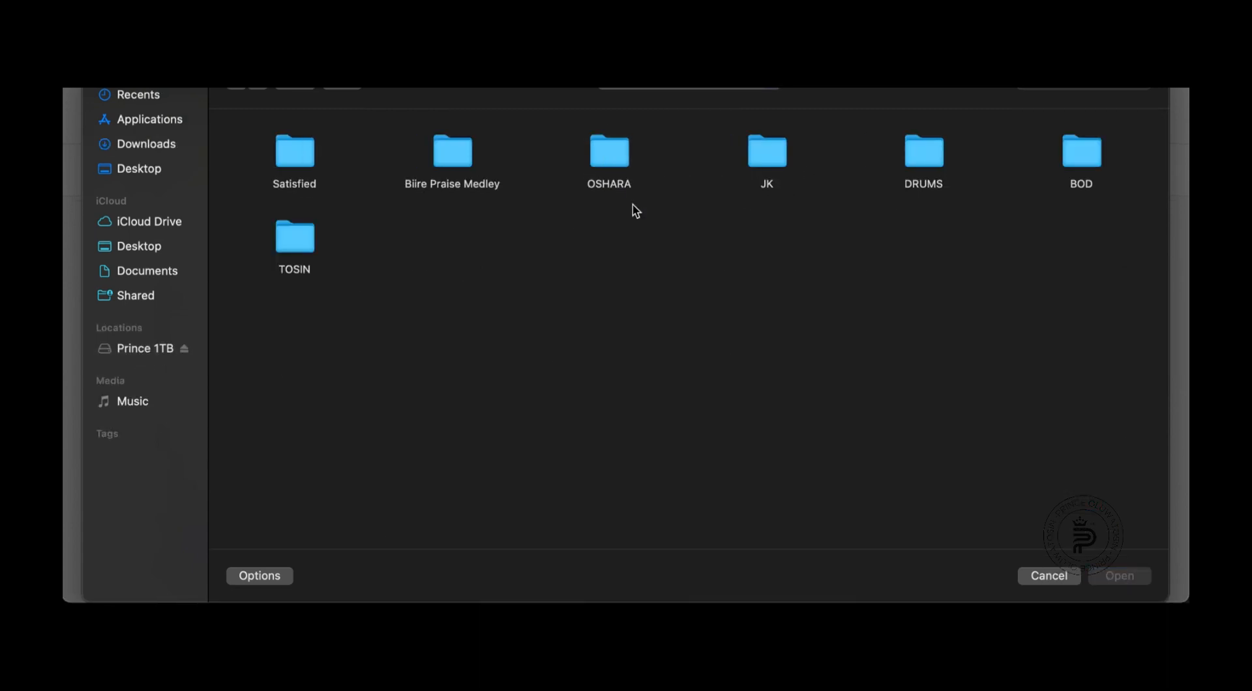
double_click(290, 156)
click(450, 151)
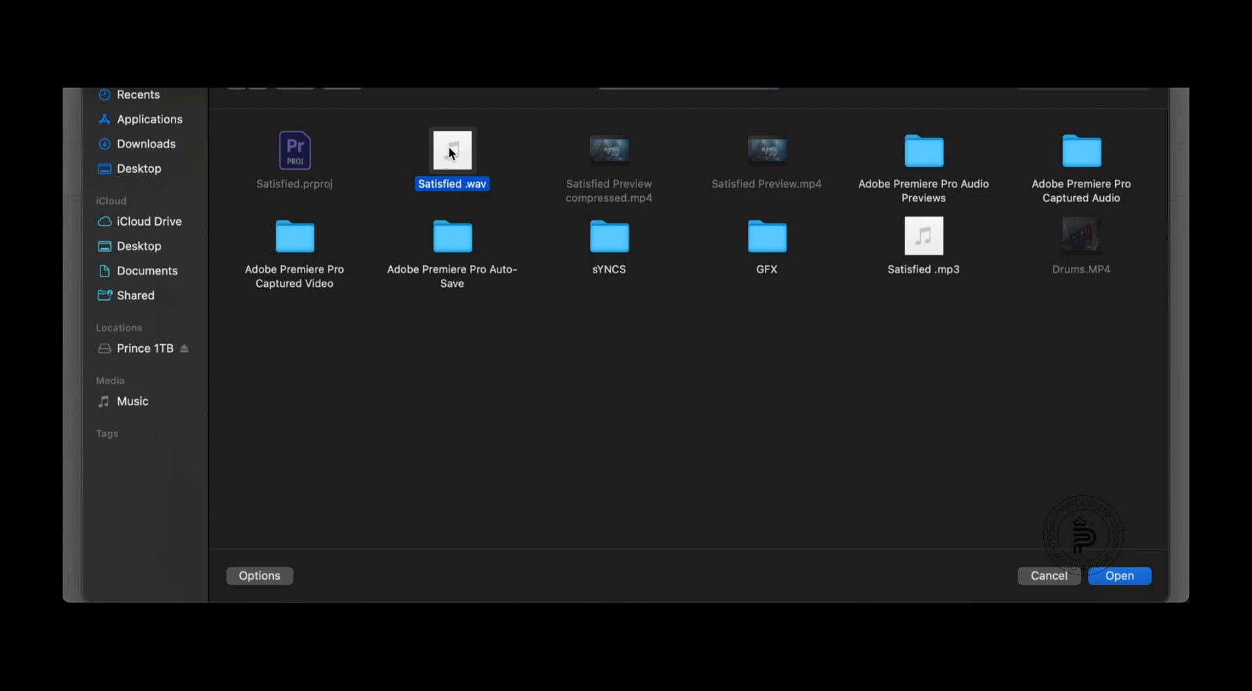
click(1117, 579)
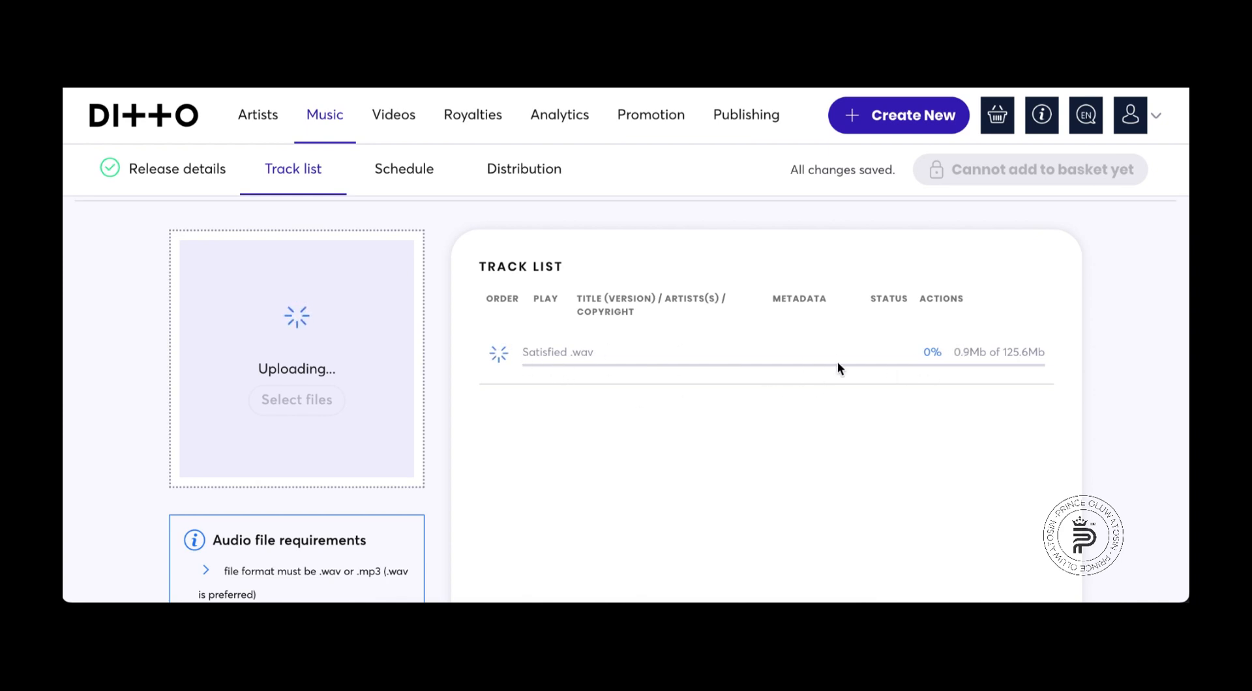
- Review the audio file requirements and accept all three checklist statements on explicit labelling, distribution authorisation and use of other artists' names
scroll(716, 377, down, 2)
scroll(716, 378, down, 2)
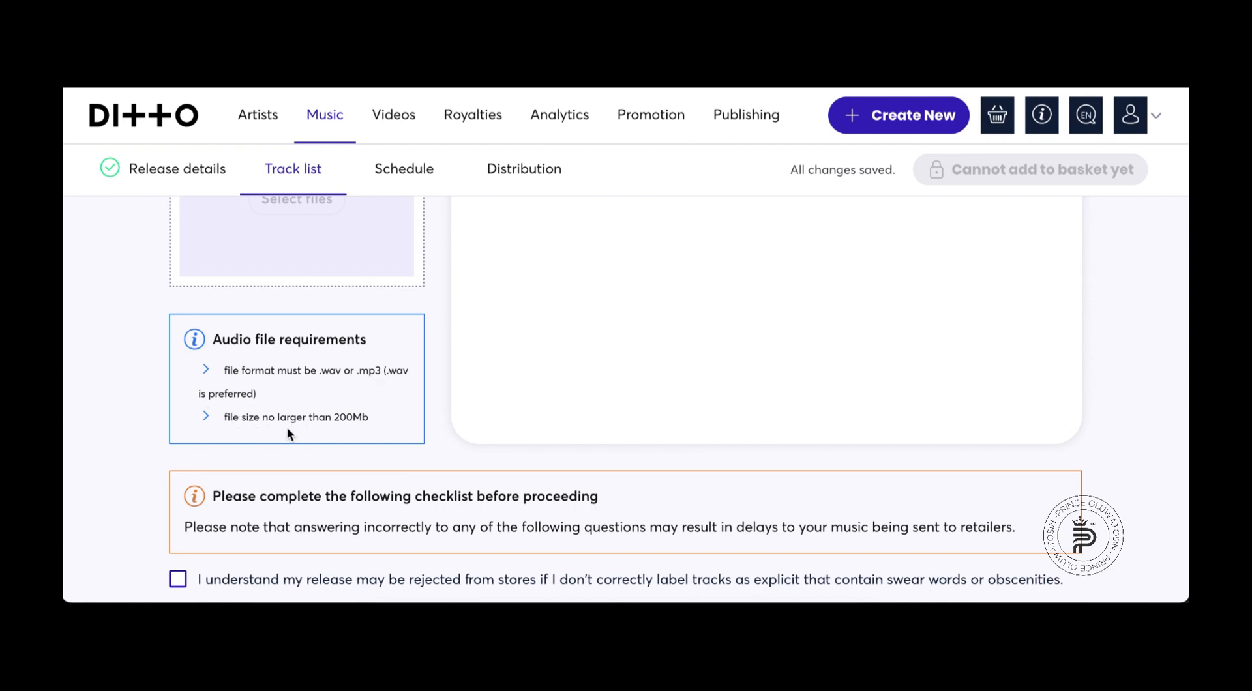
scroll(670, 334, down, 1)
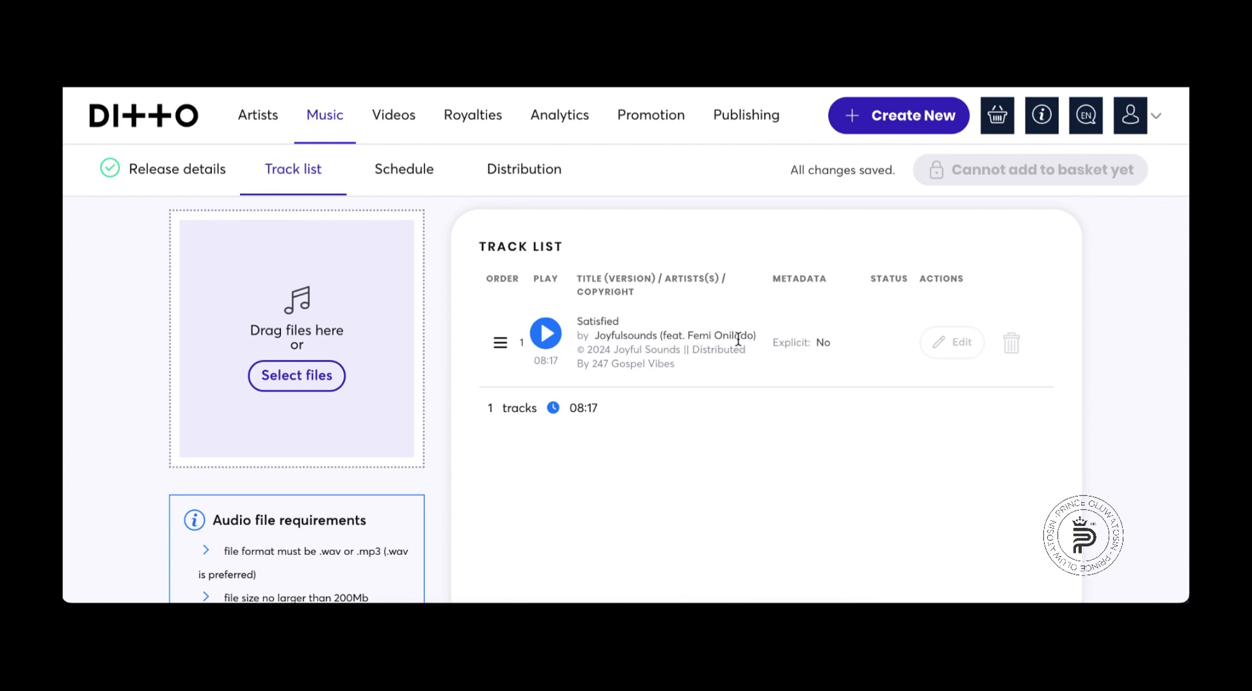
scroll(746, 345, down, 6)
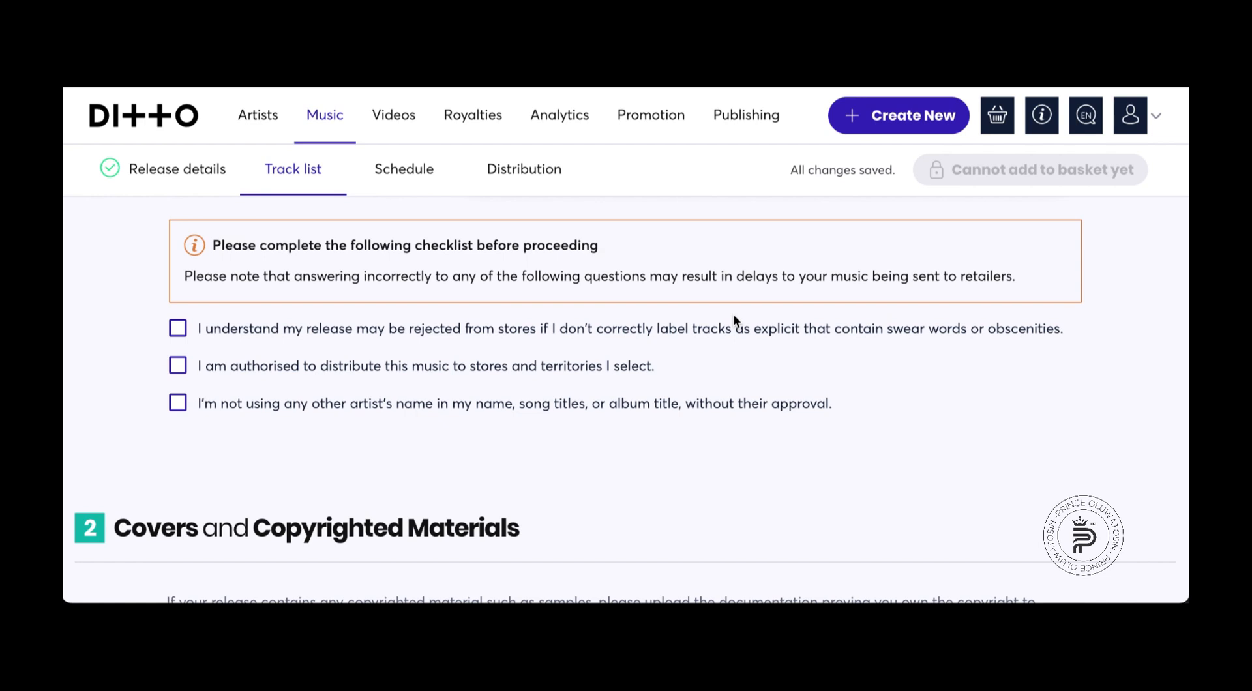
click(178, 330)
click(177, 366)
click(178, 403)
- Try the option to upload documentation proving copyright ownership, and examine its file upload area and the track list page
scroll(518, 456, down, 7)
scroll(518, 456, up, 2)
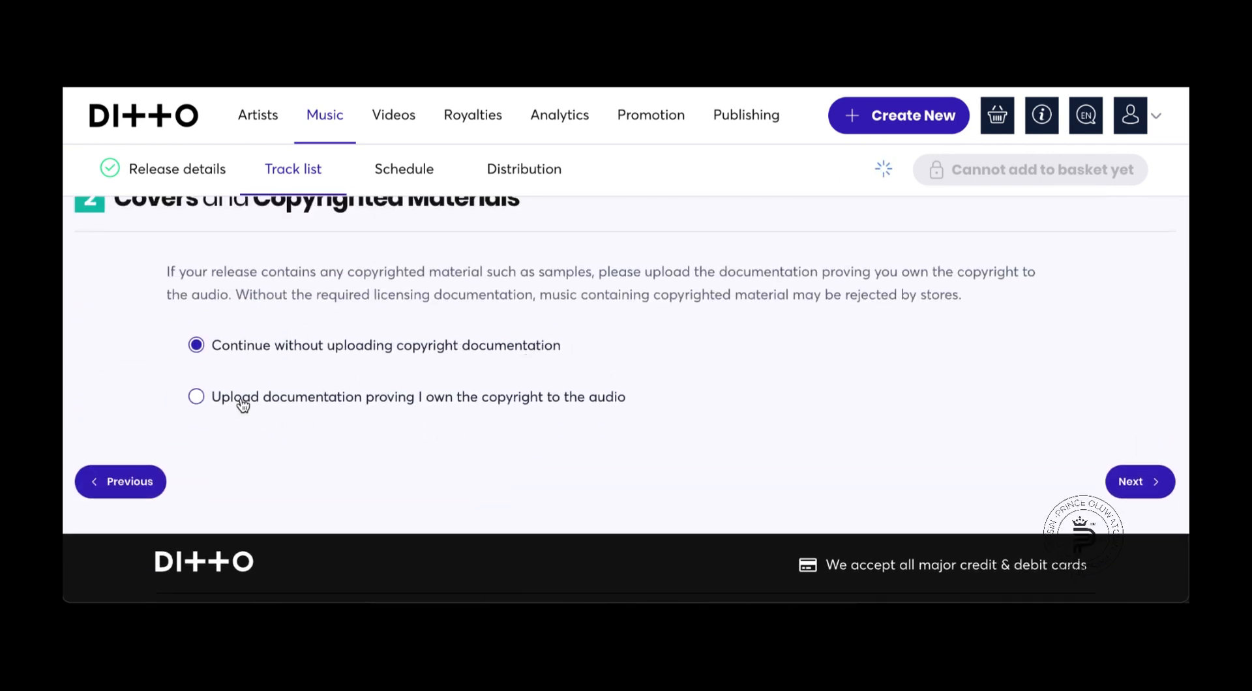
scroll(659, 349, up, 1)
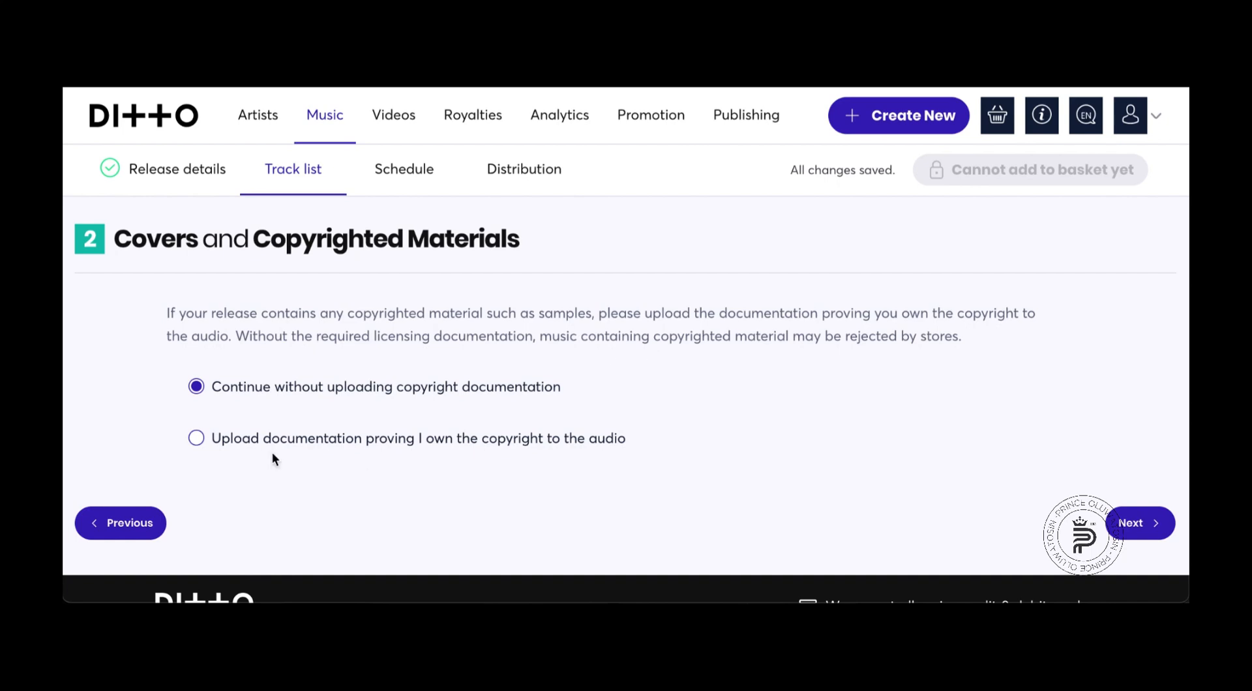
click(195, 438)
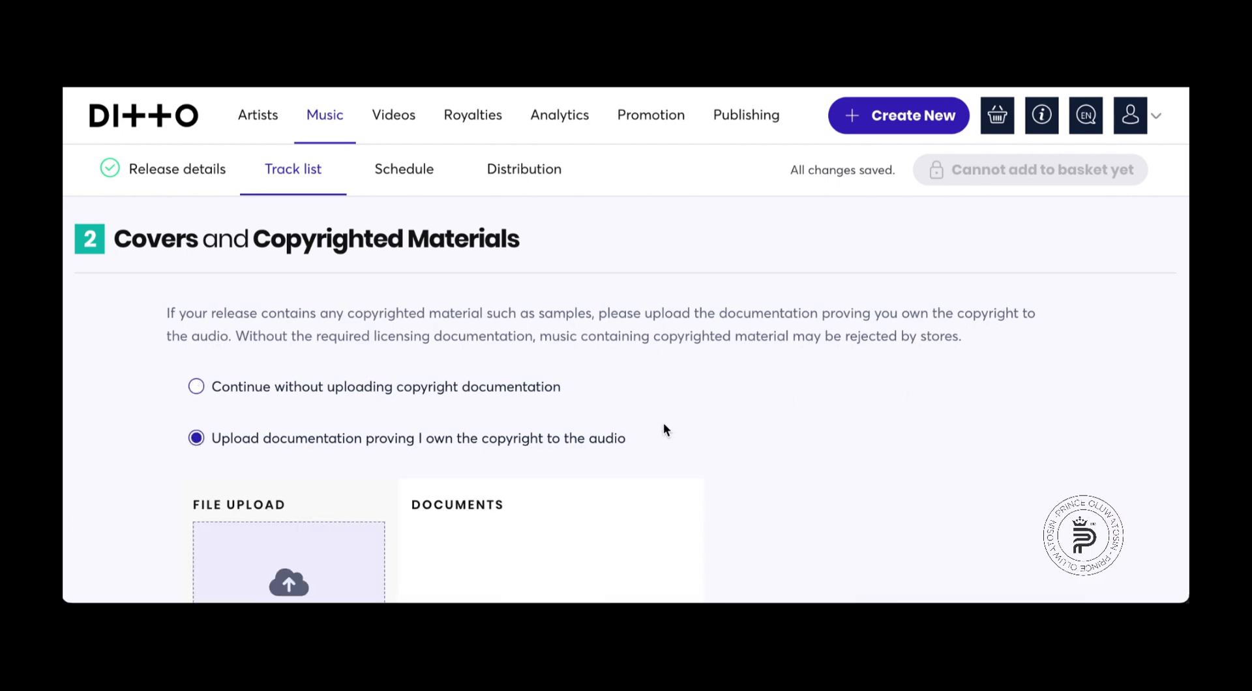
scroll(665, 425, down, 3)
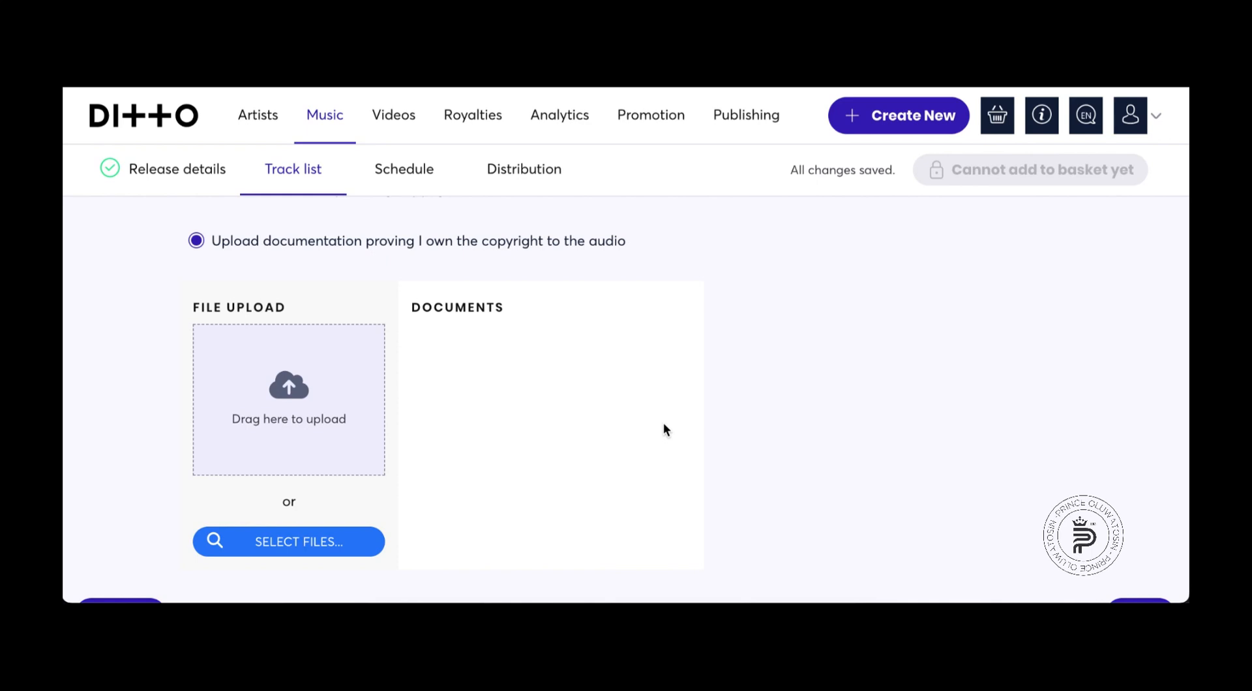
scroll(664, 427, up, 6)
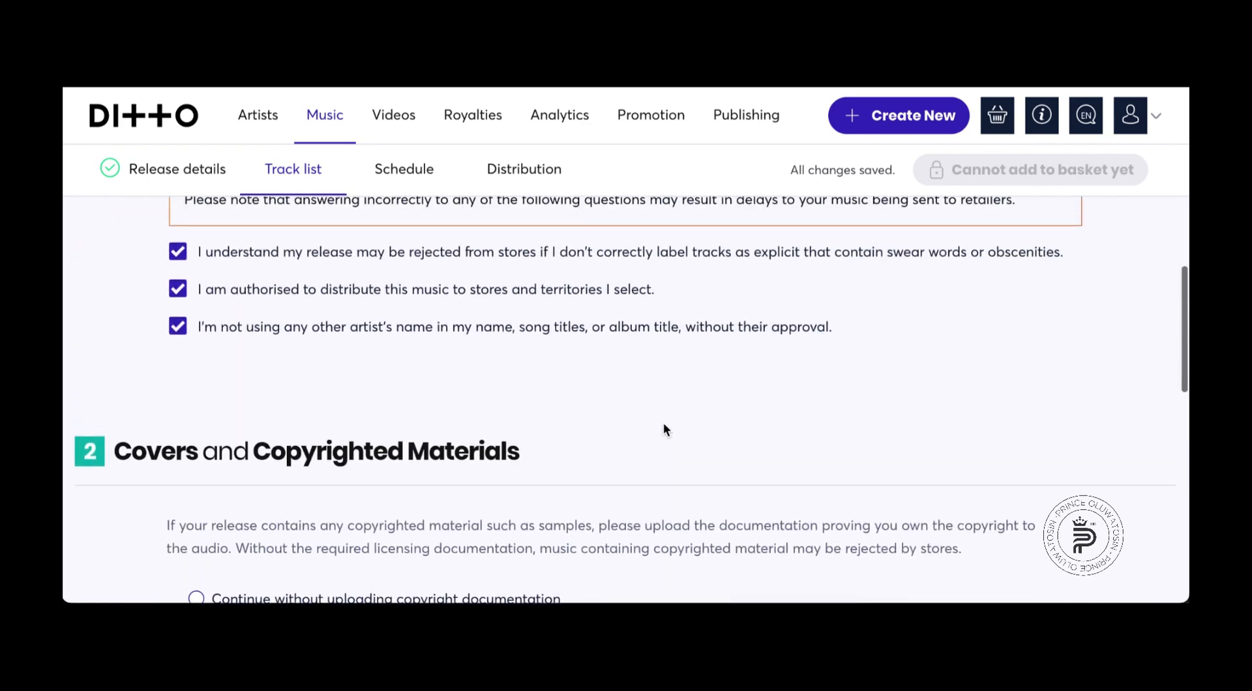
scroll(663, 427, up, 7)
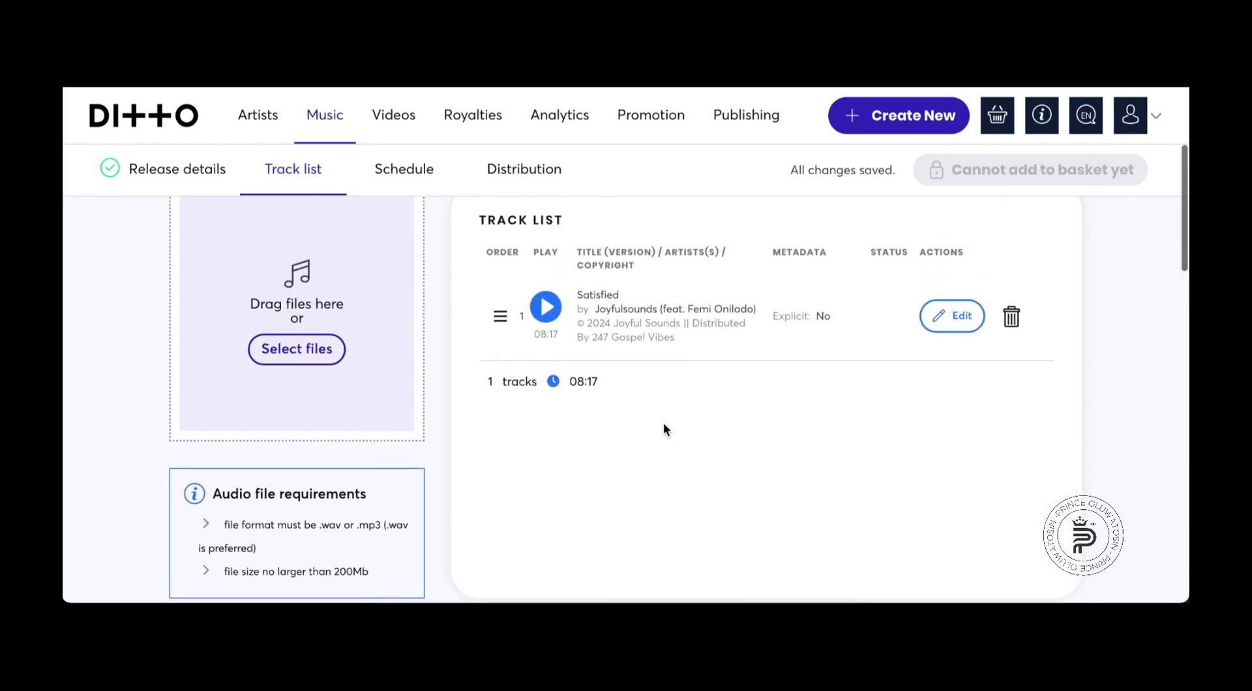
scroll(663, 422, down, 5)
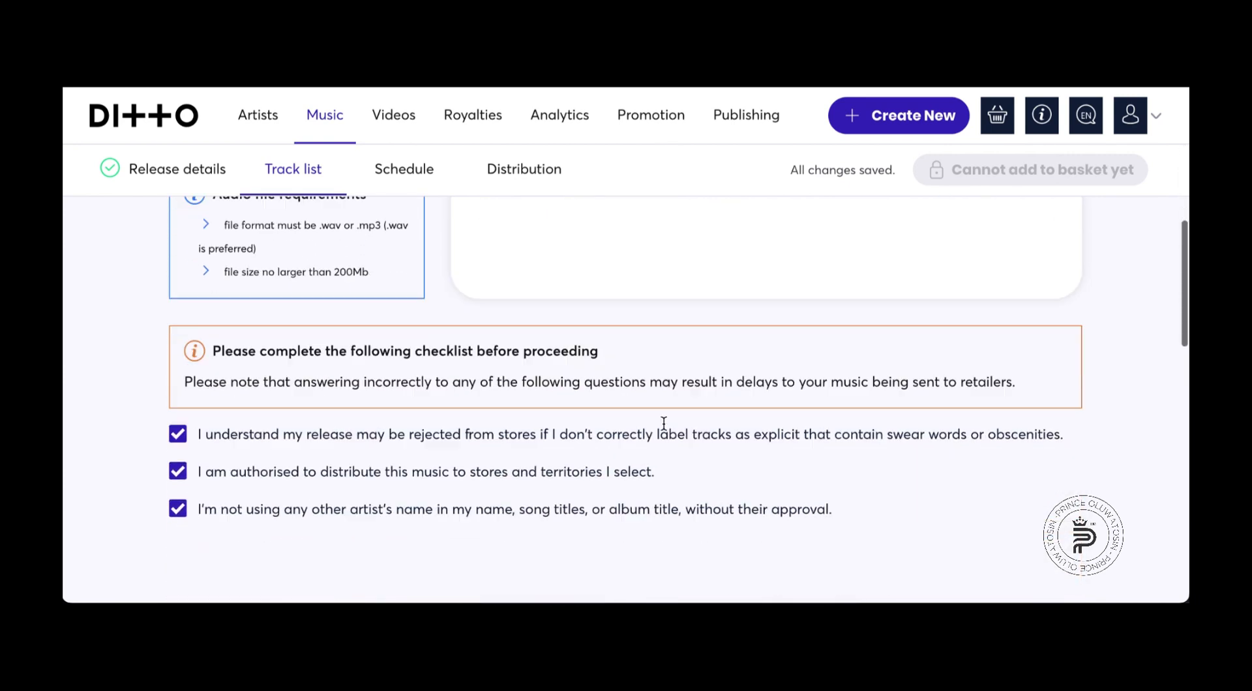
scroll(663, 423, down, 11)
scroll(663, 423, up, 5)
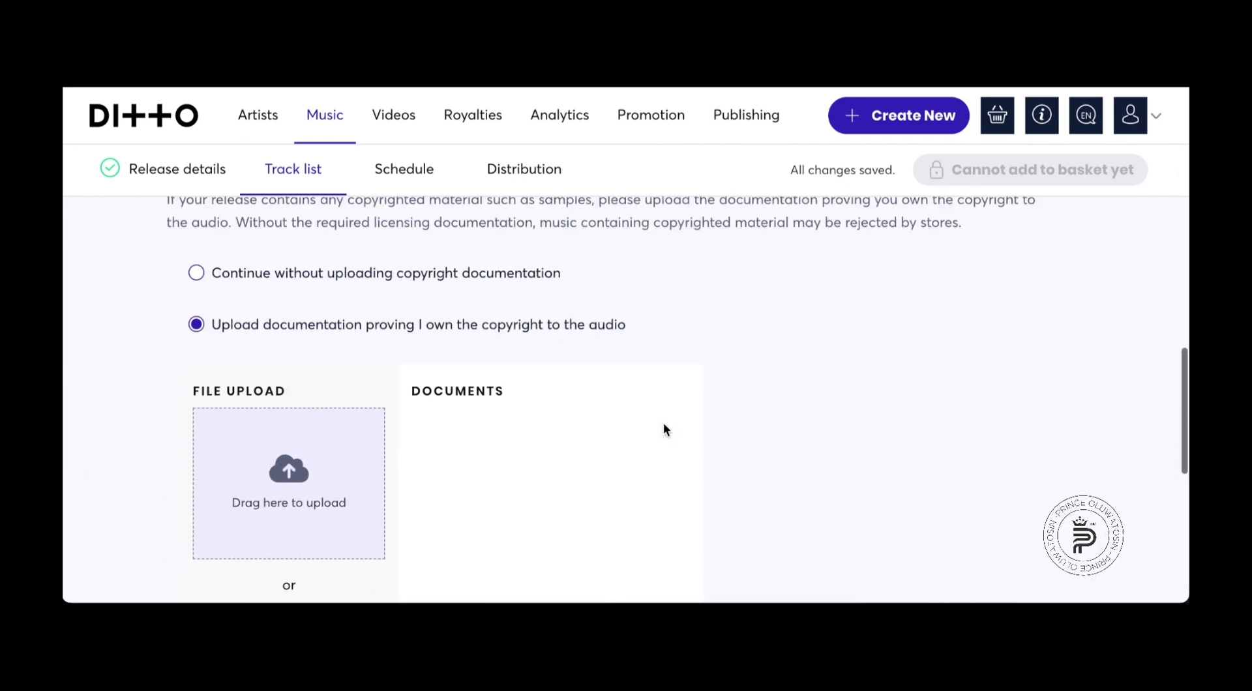
scroll(664, 423, up, 2)
- Choose to continue without uploading copyright documentation and proceed to the Schedule stage
click(197, 399)
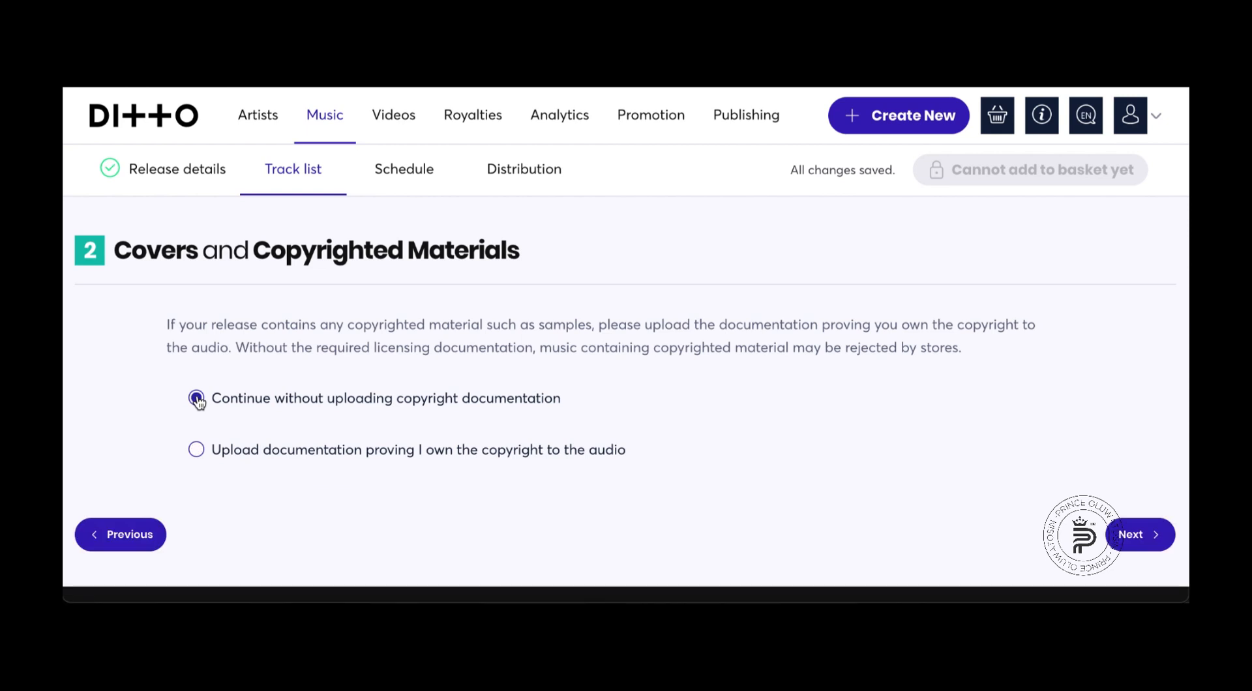
scroll(1109, 437, down, 2)
click(1130, 442)
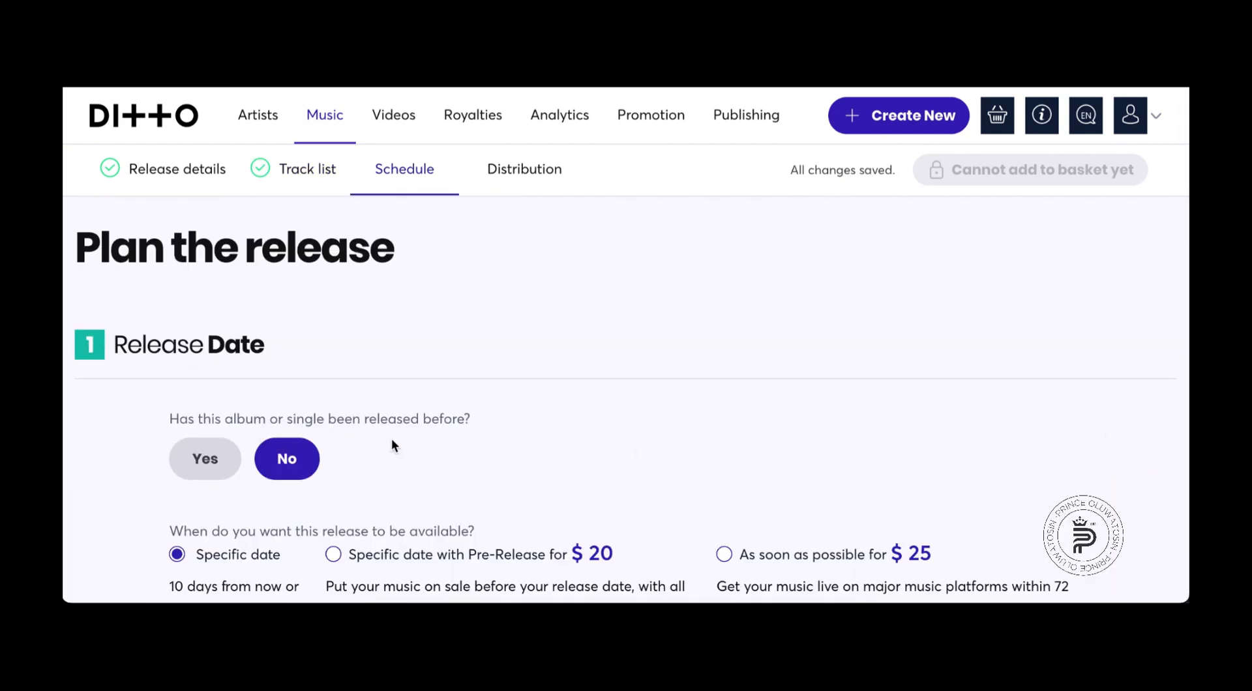
- Examine the release date options, the calendar, the geographic availability setting and the chart registration question
scroll(391, 438, down, 2)
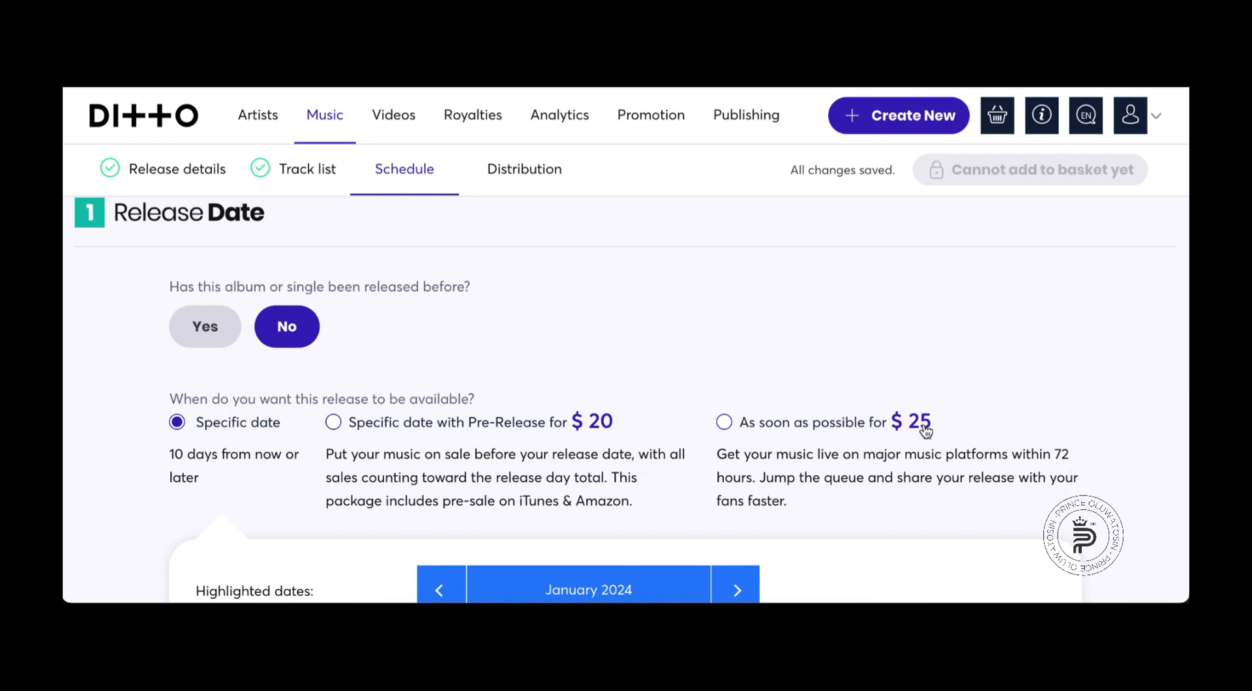
scroll(926, 432, down, 2)
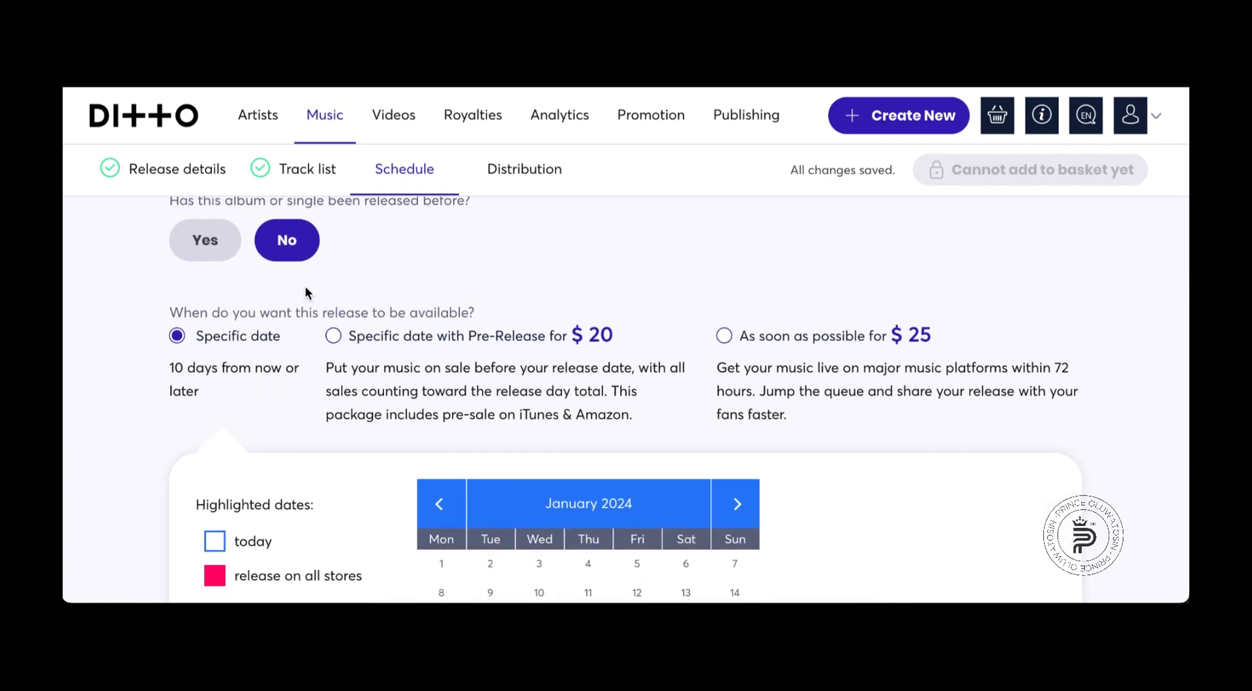
scroll(248, 381, down, 3)
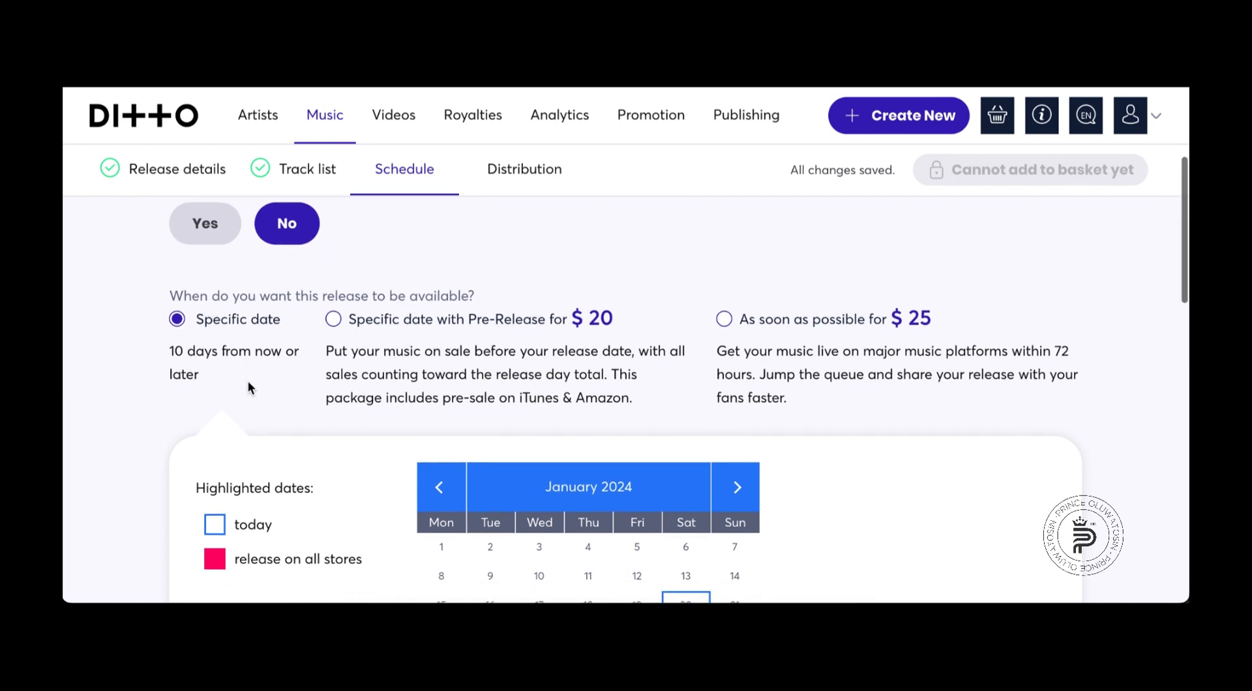
scroll(421, 565, down, 2)
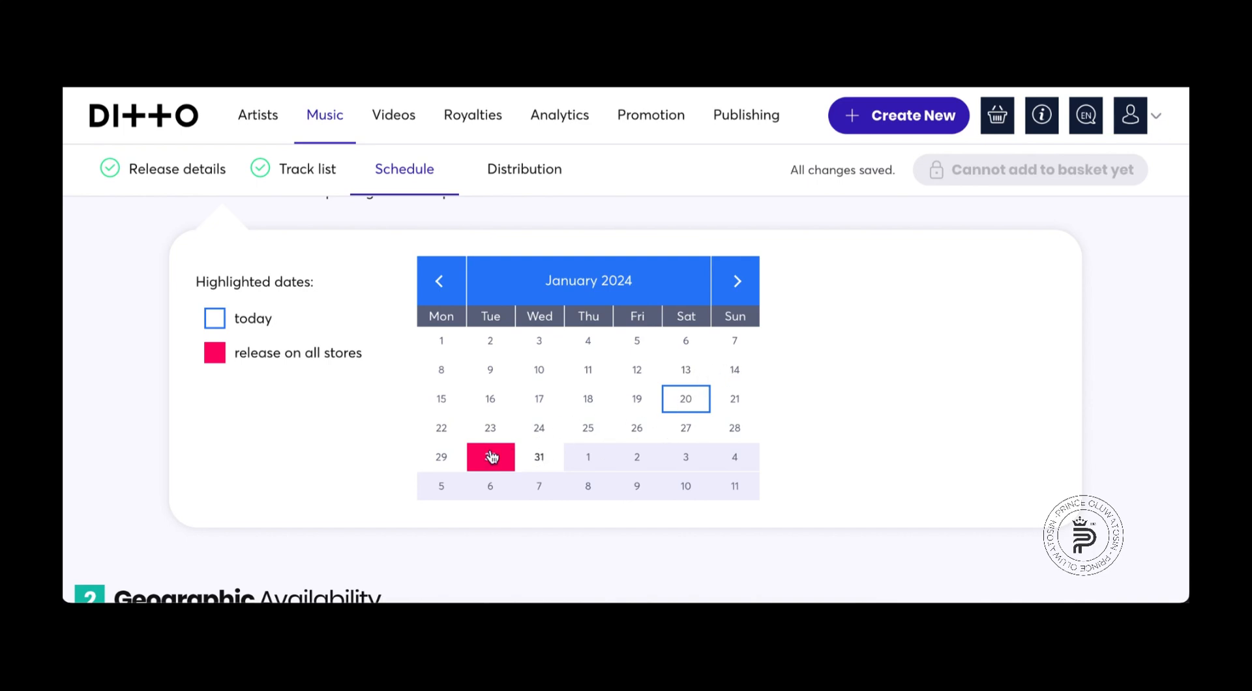
scroll(856, 454, down, 3)
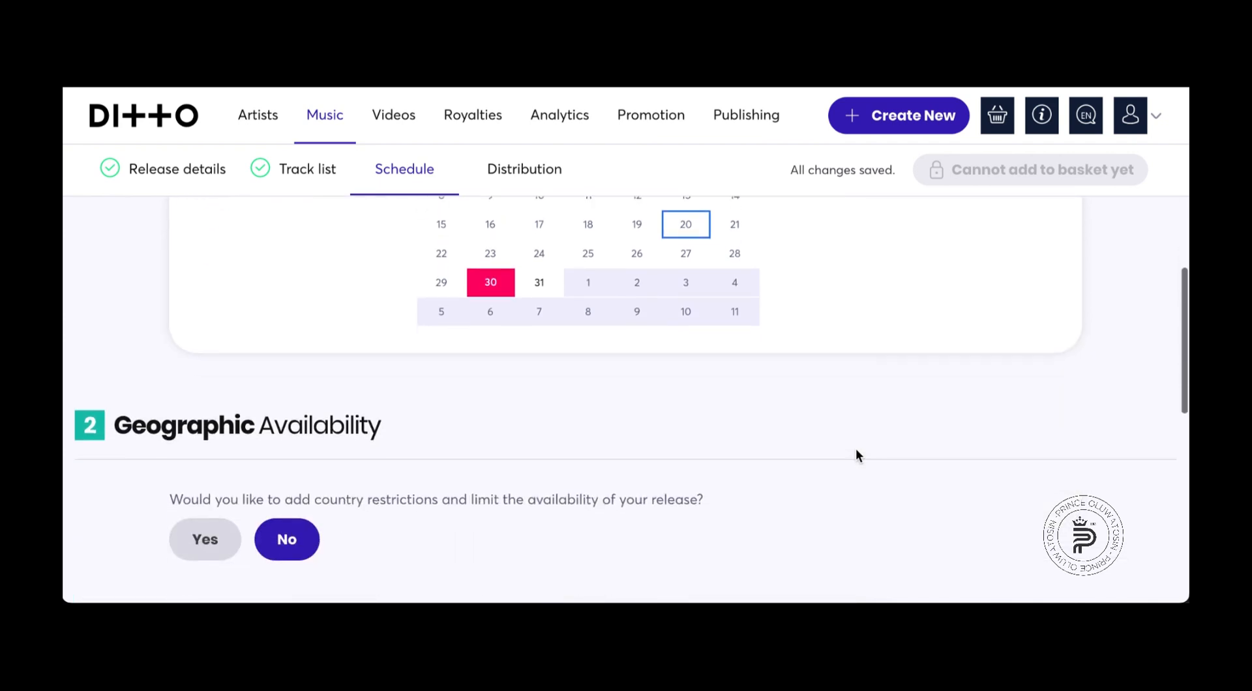
scroll(855, 450, down, 4)
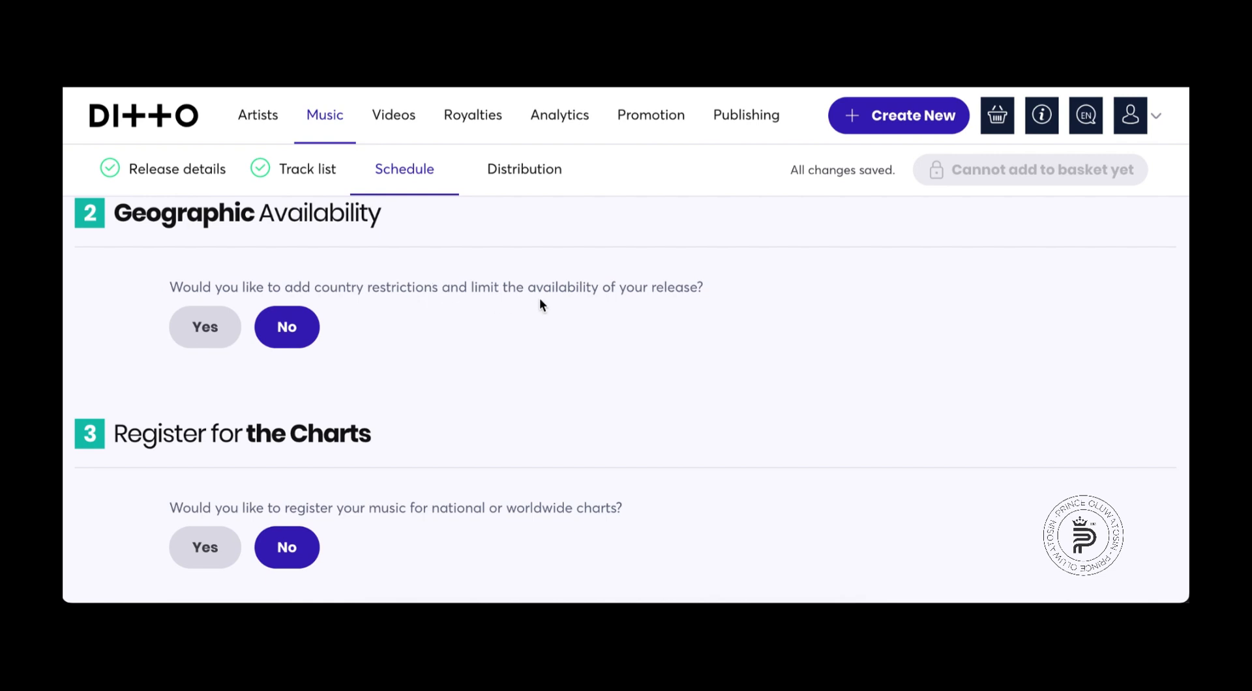
scroll(539, 298, down, 1)
scroll(505, 353, down, 1)
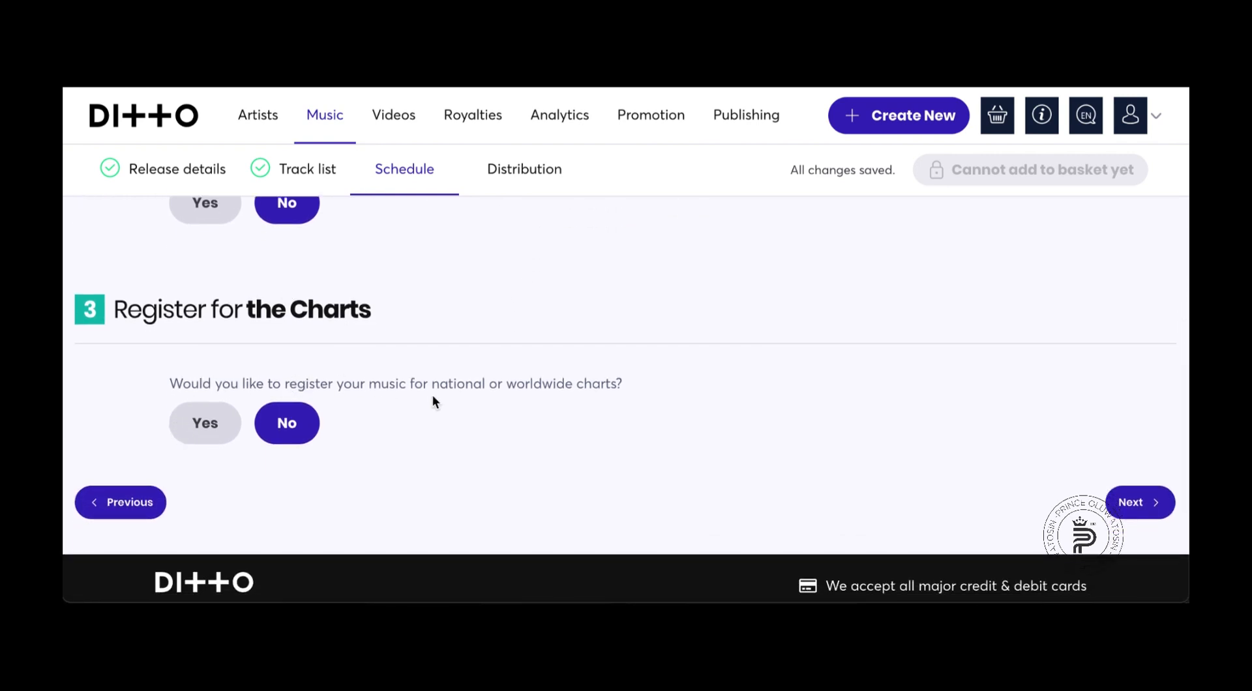
- Try enabling chart registration to view the available regions and prices, and set it back to No
click(204, 421)
scroll(442, 428, down, 2)
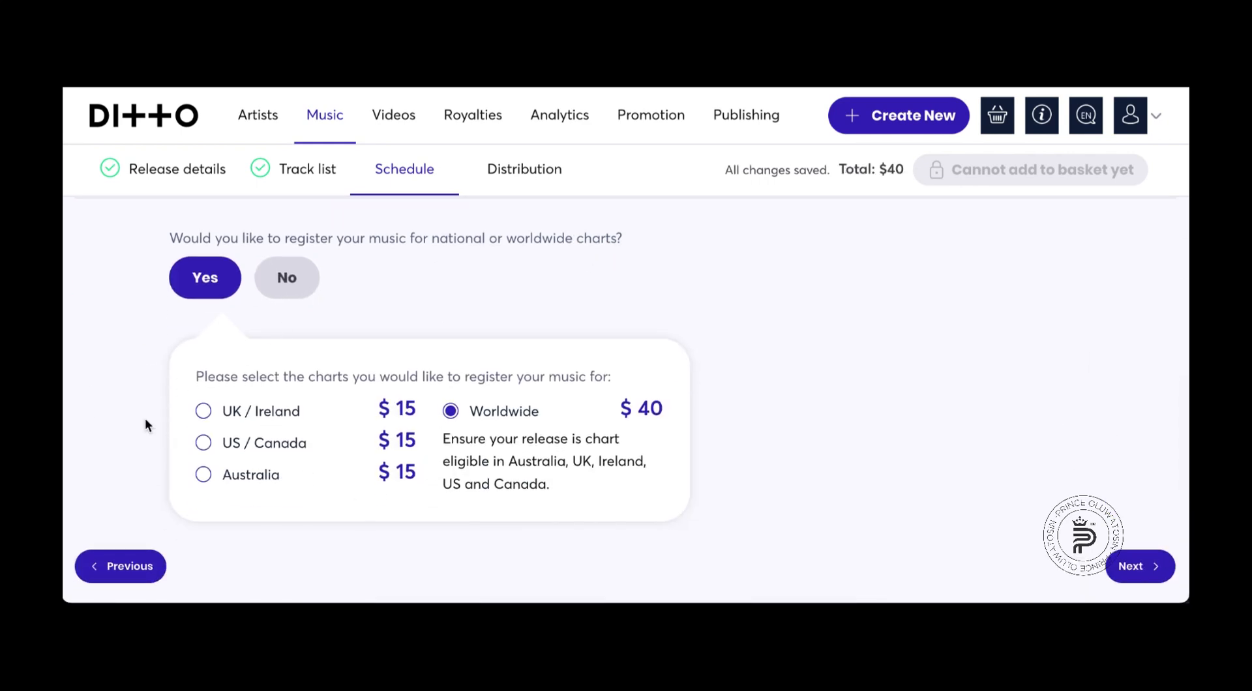
click(307, 278)
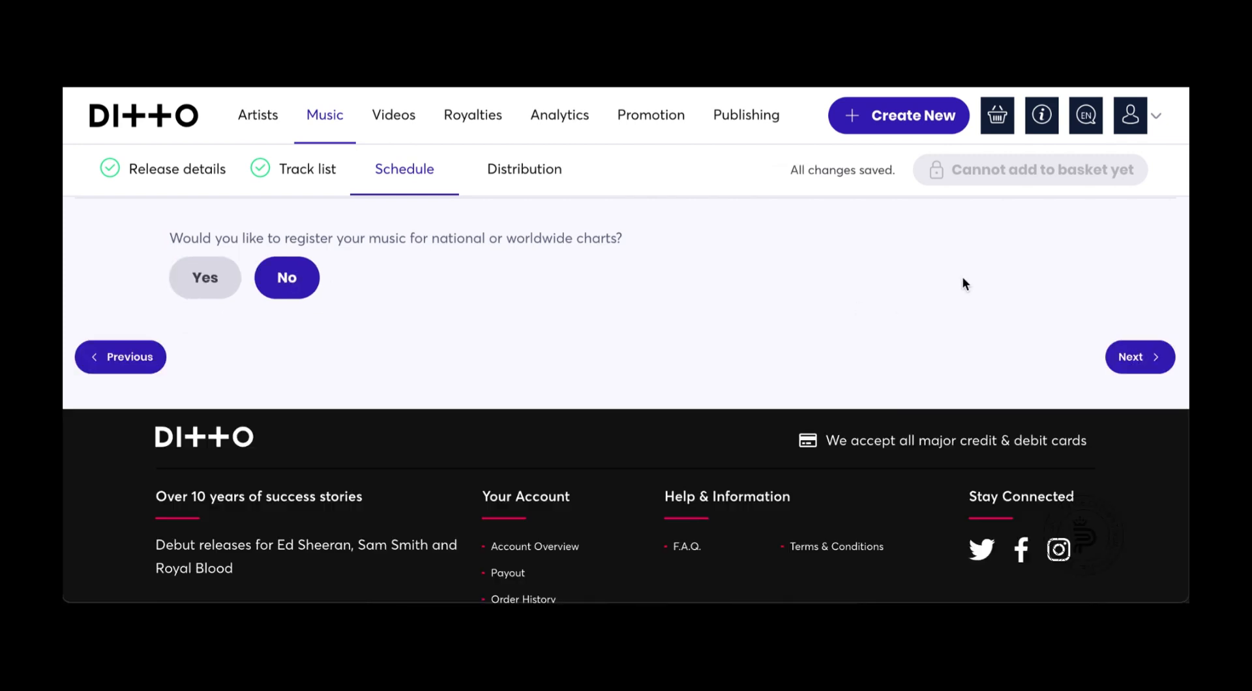
- Proceed to the Distribution stage and examine the track pricing levels and the store distribution options
click(1142, 359)
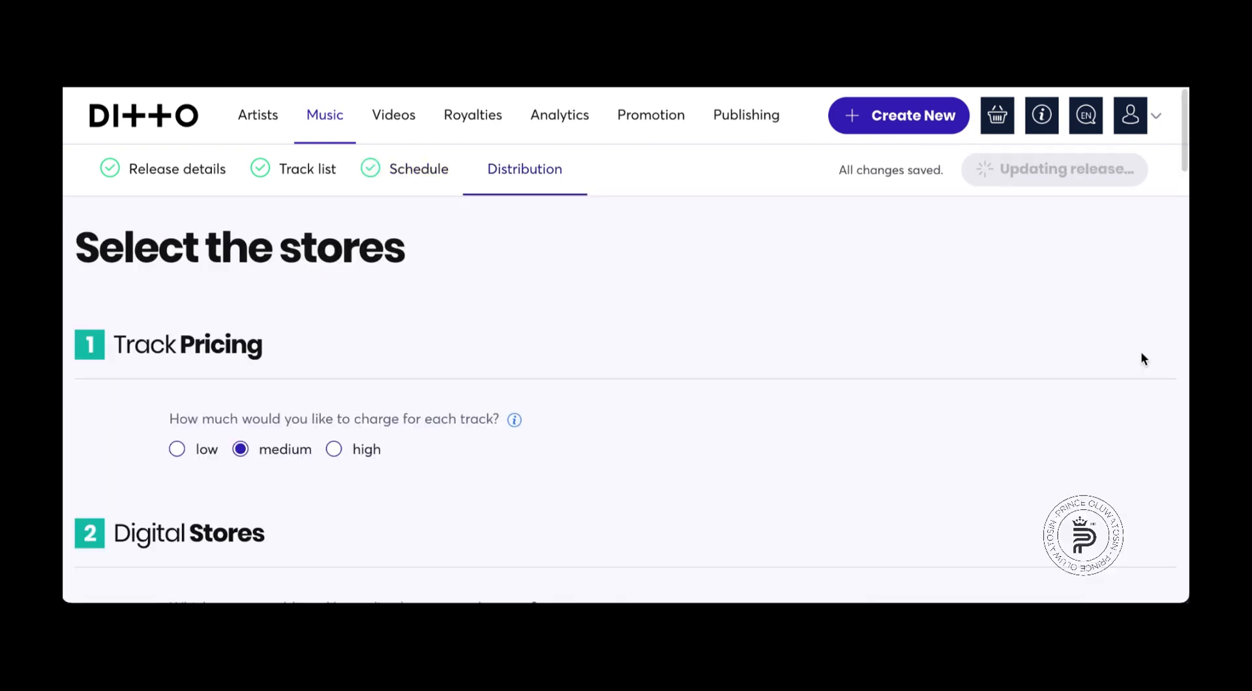
scroll(414, 385, down, 1)
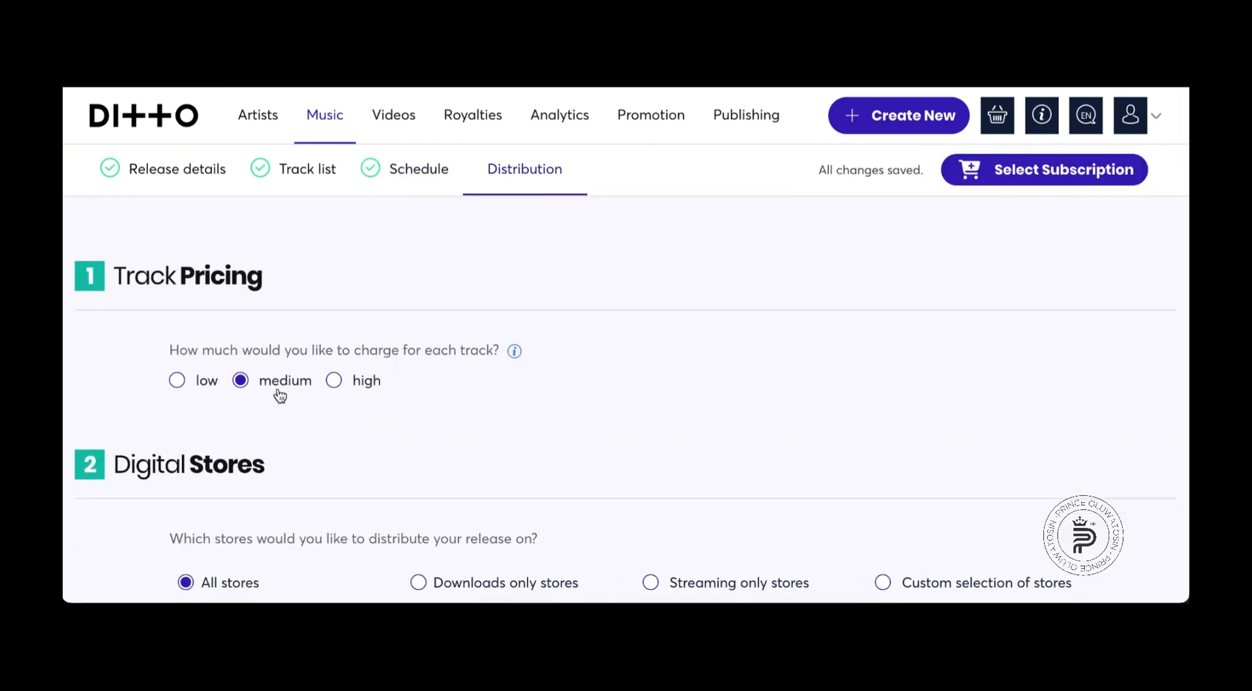
scroll(417, 402, down, 2)
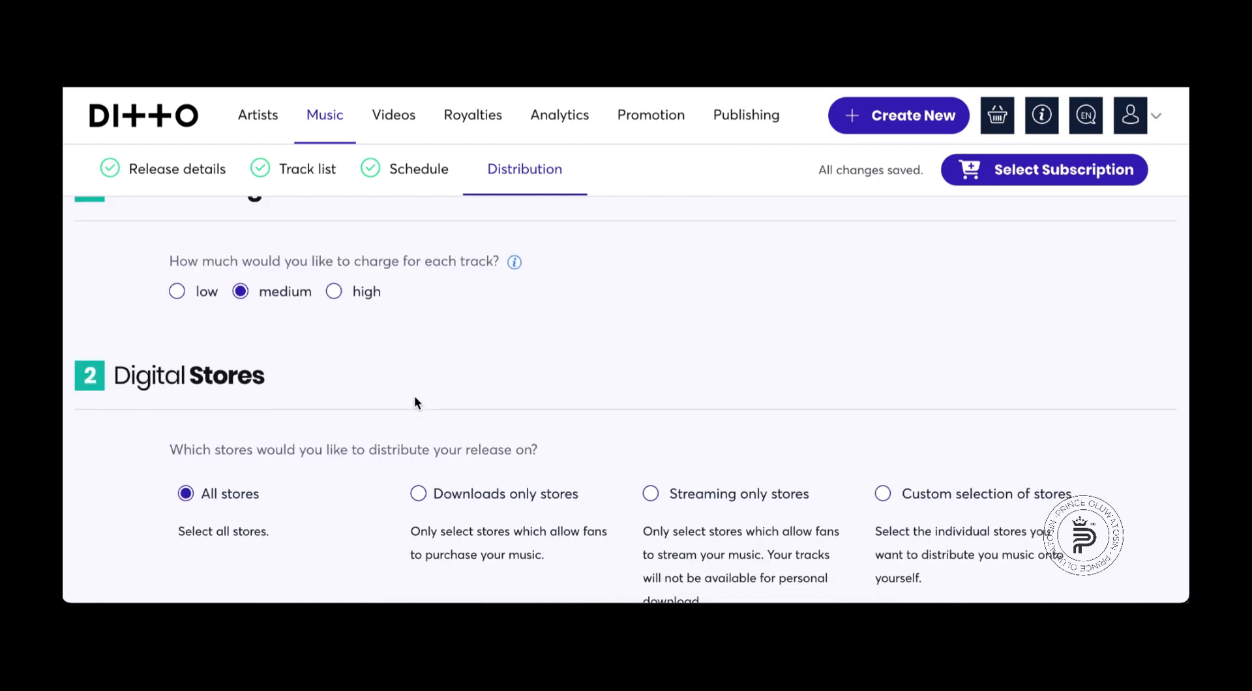
scroll(417, 403, up, 2)
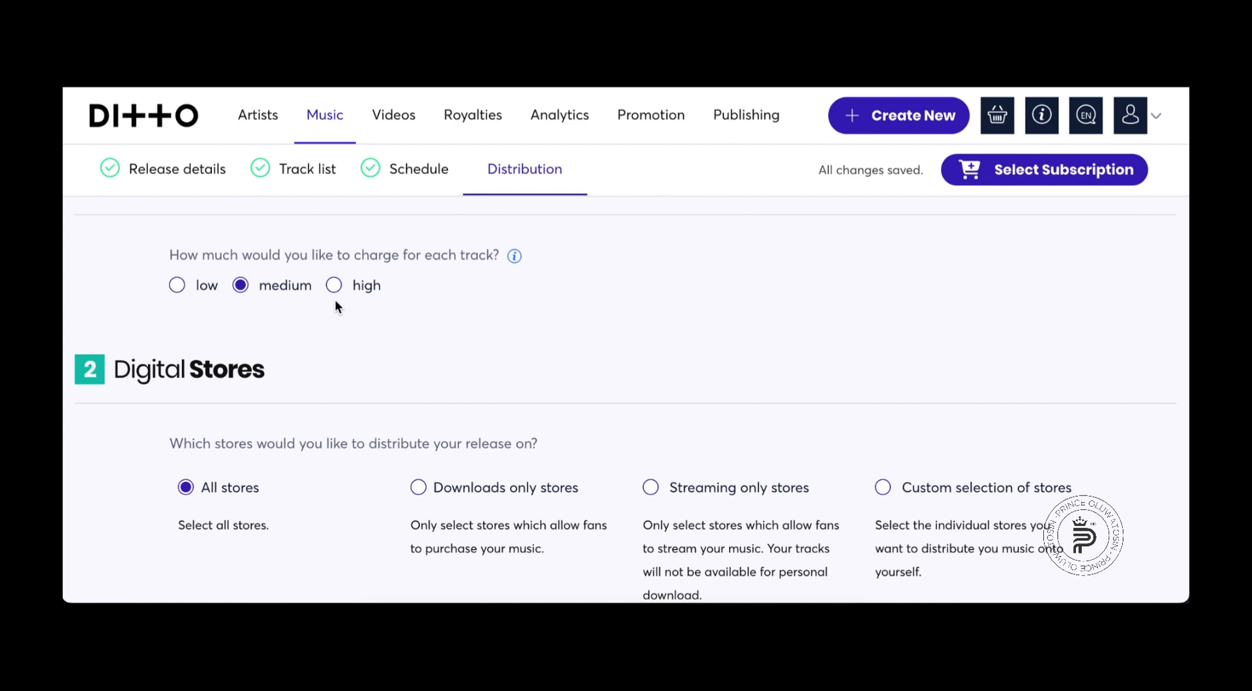
scroll(585, 396, down, 2)
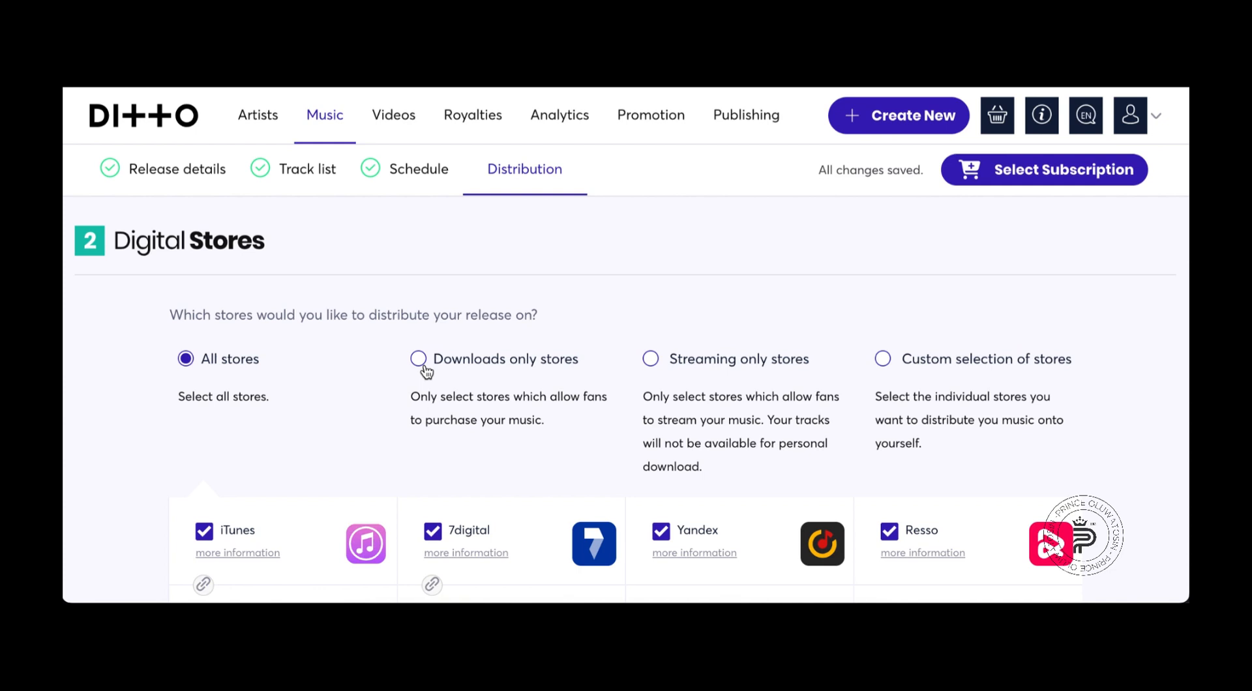
- Examine the full list of digital stores included under All stores and the setting for future and upcoming stores
scroll(715, 390, down, 3)
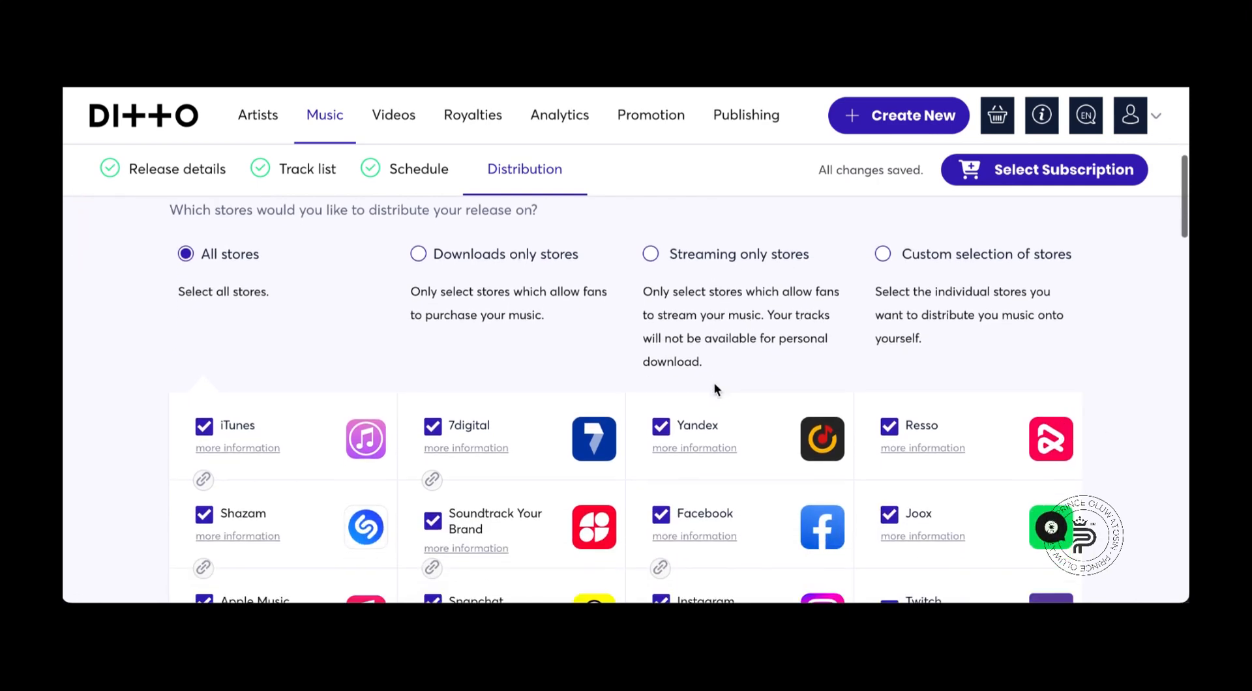
scroll(714, 390, down, 7)
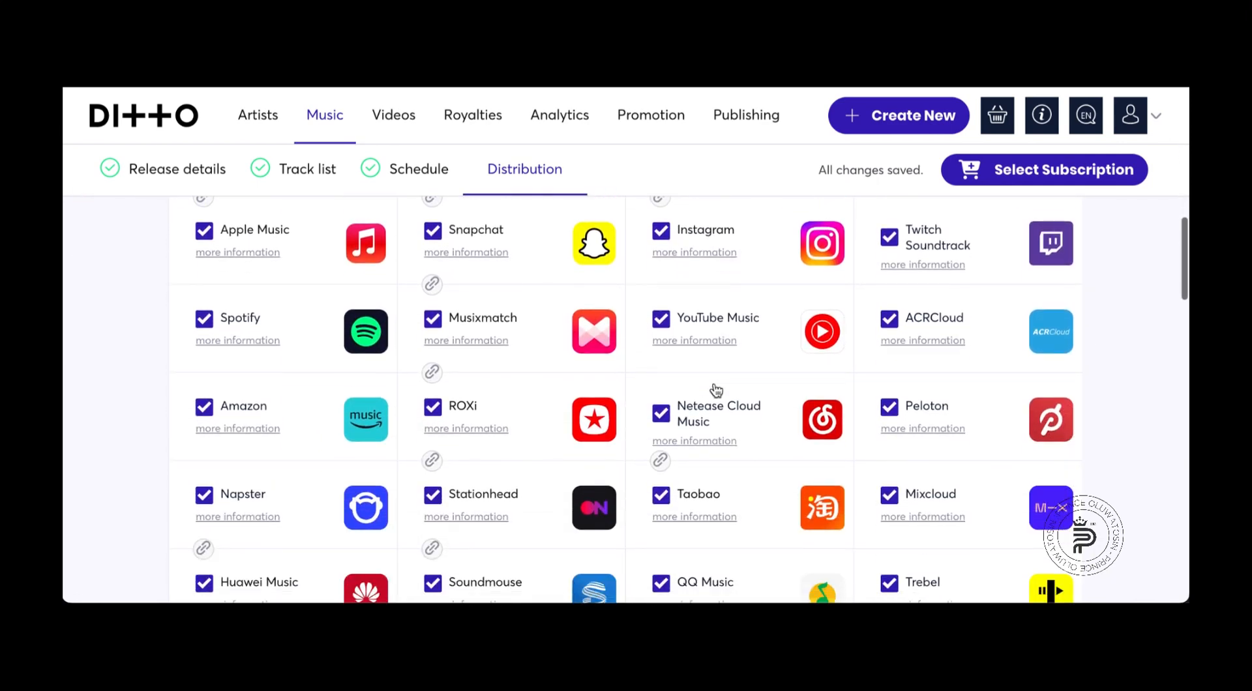
scroll(716, 390, down, 9)
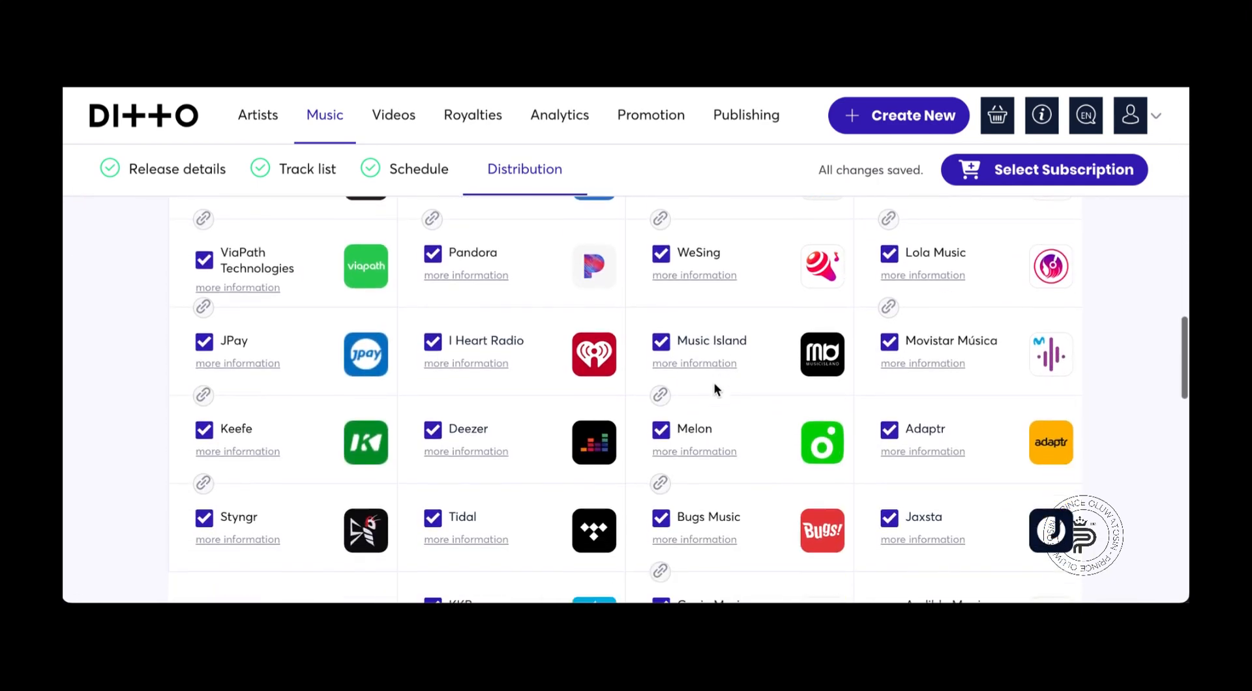
scroll(714, 389, down, 8)
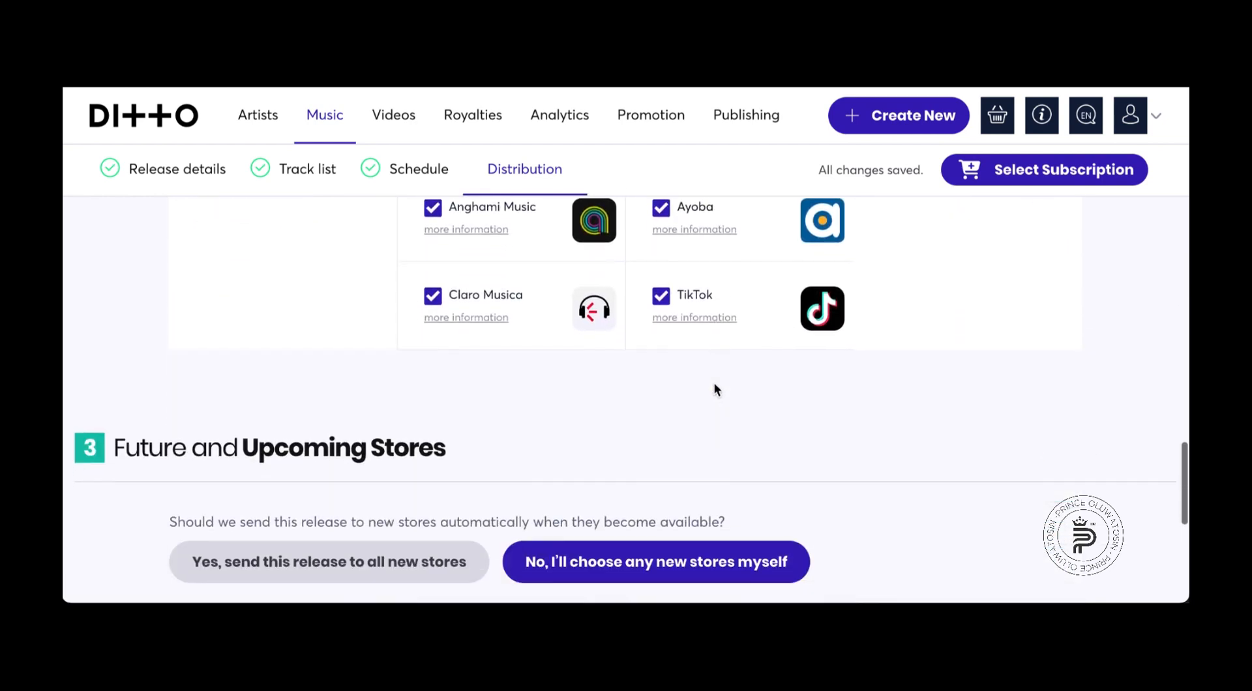
scroll(714, 389, up, 7)
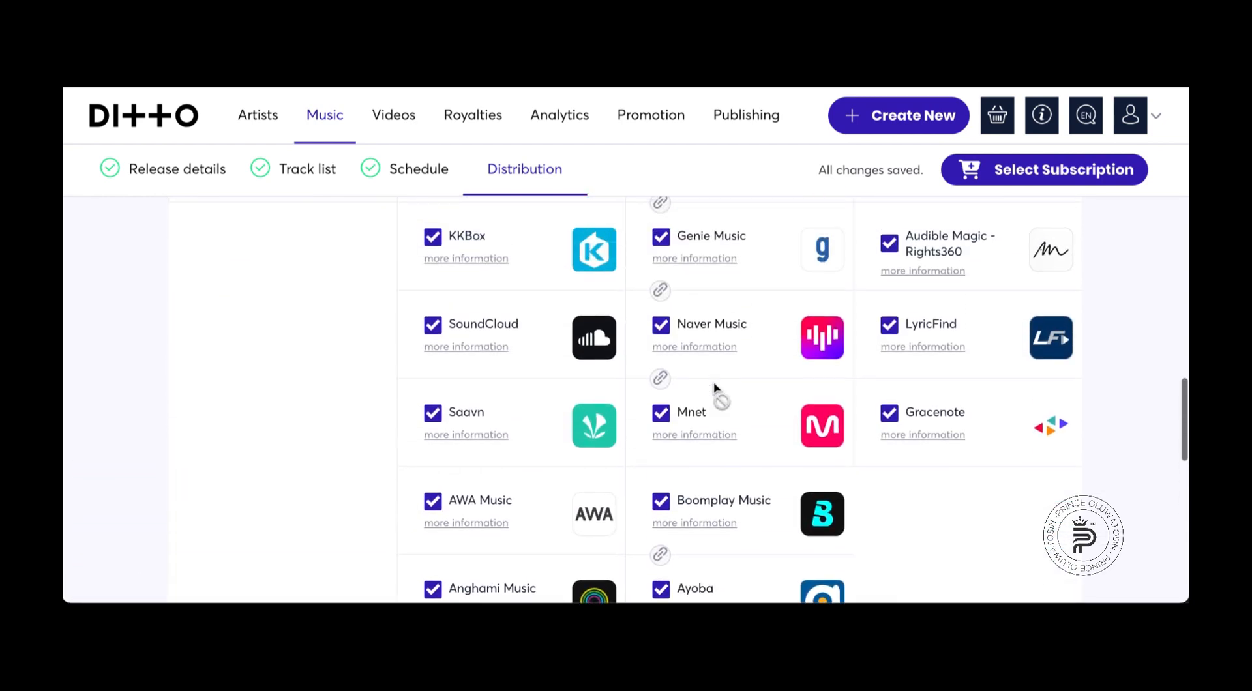
scroll(715, 389, up, 5)
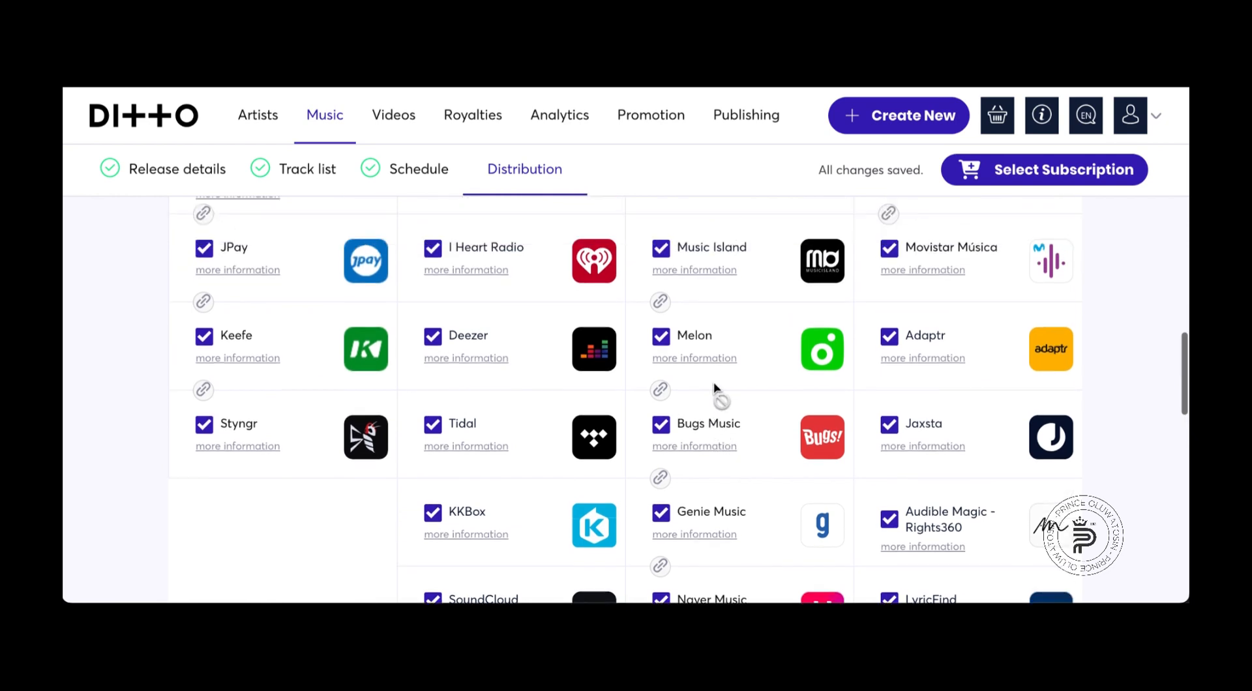
scroll(601, 375, up, 3)
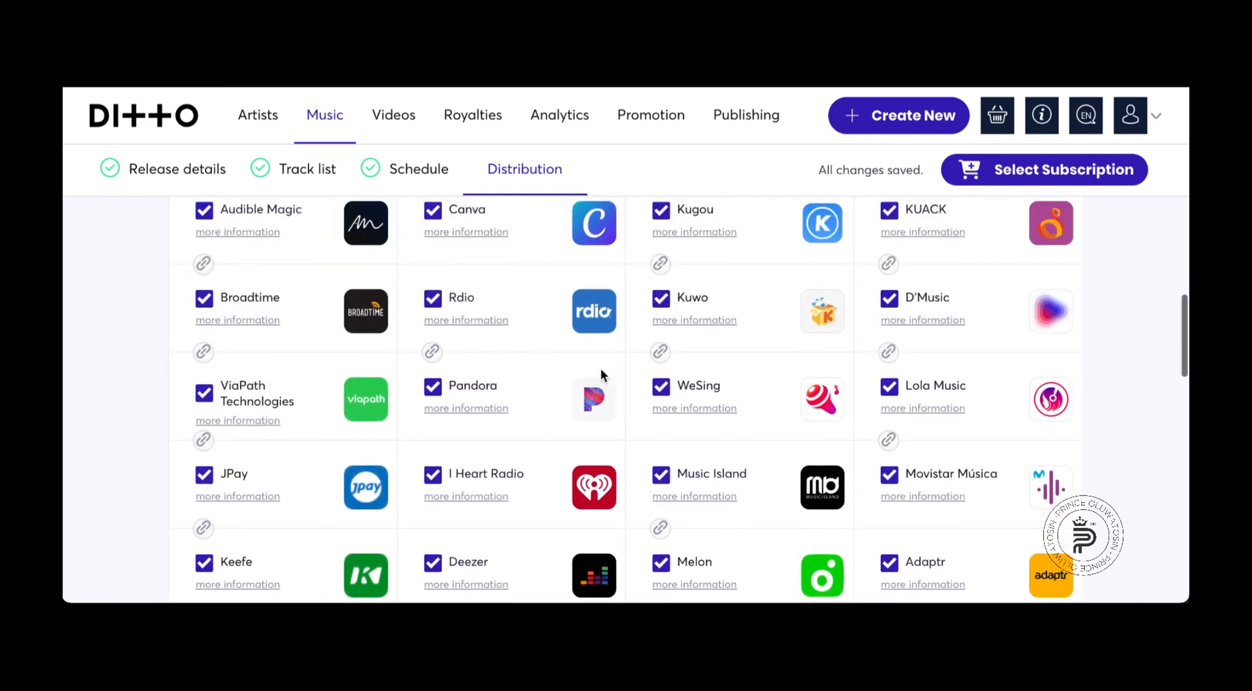
scroll(601, 370, up, 5)
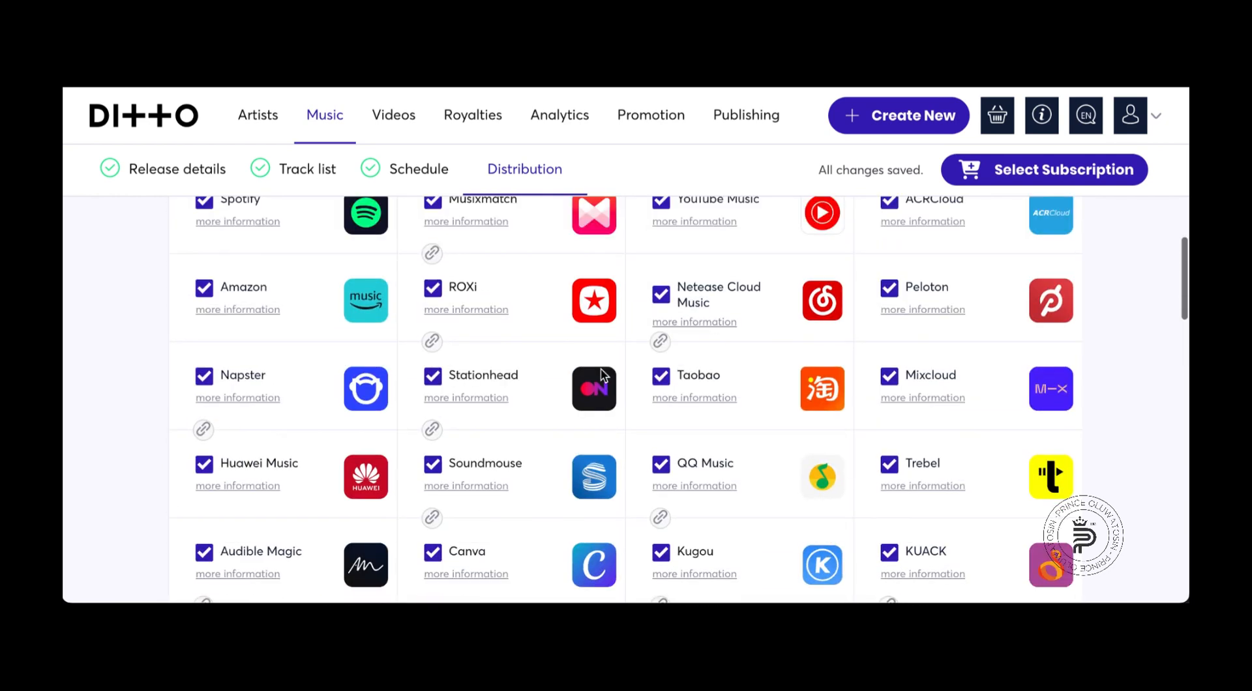
scroll(669, 381, up, 1)
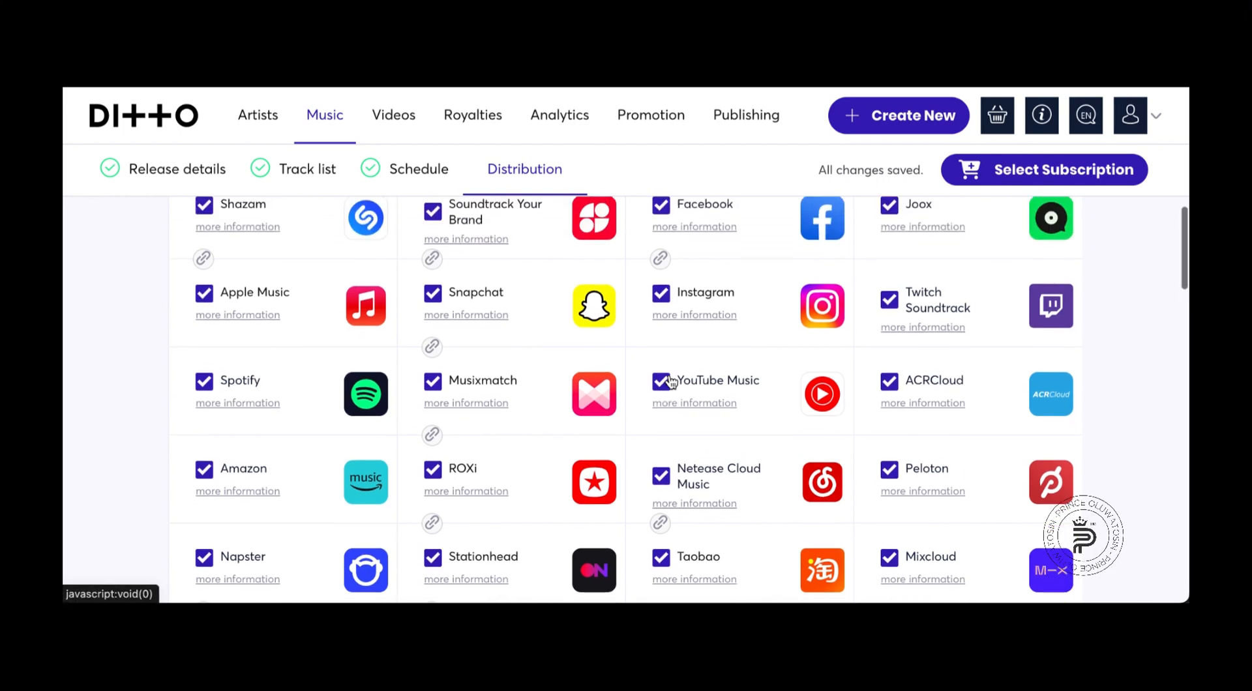
scroll(670, 381, up, 1)
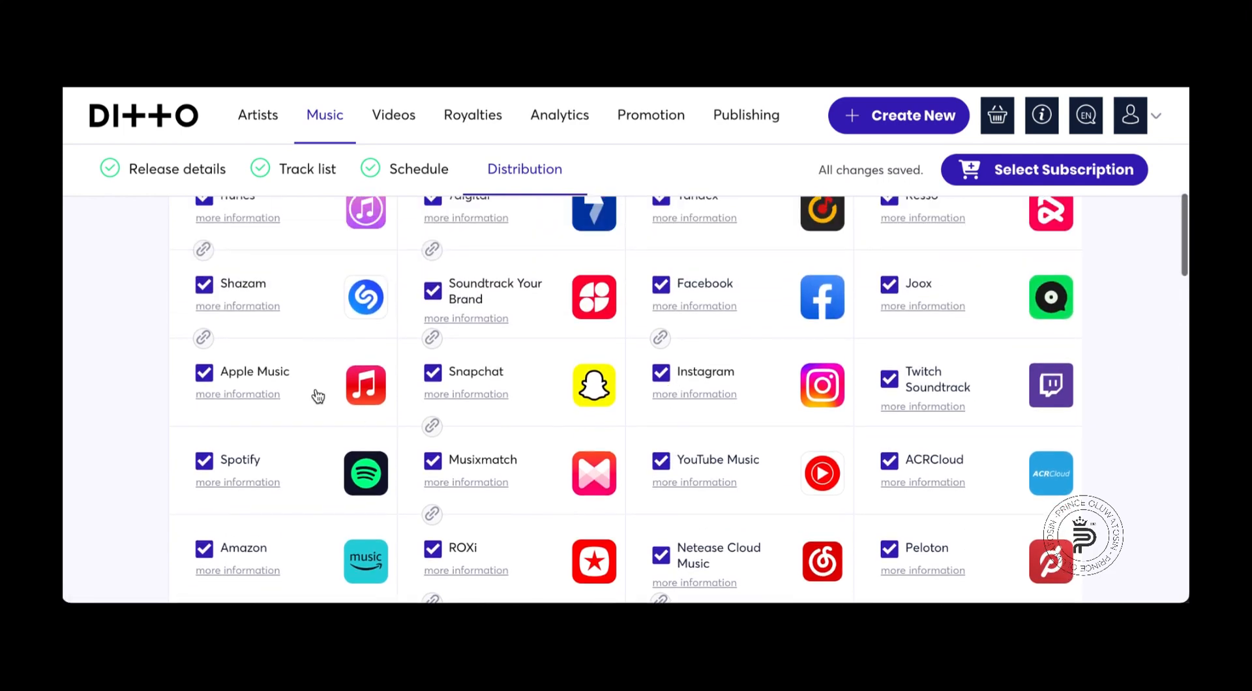
scroll(711, 390, up, 1)
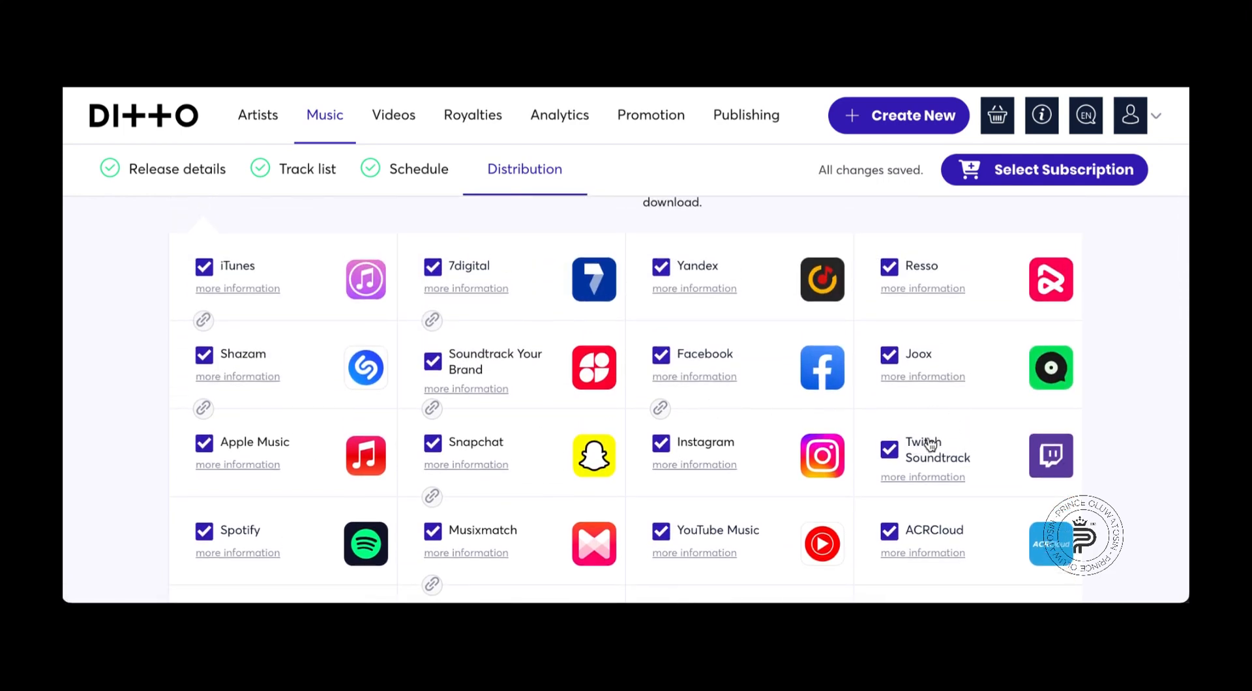
scroll(652, 369, up, 1)
scroll(687, 369, down, 3)
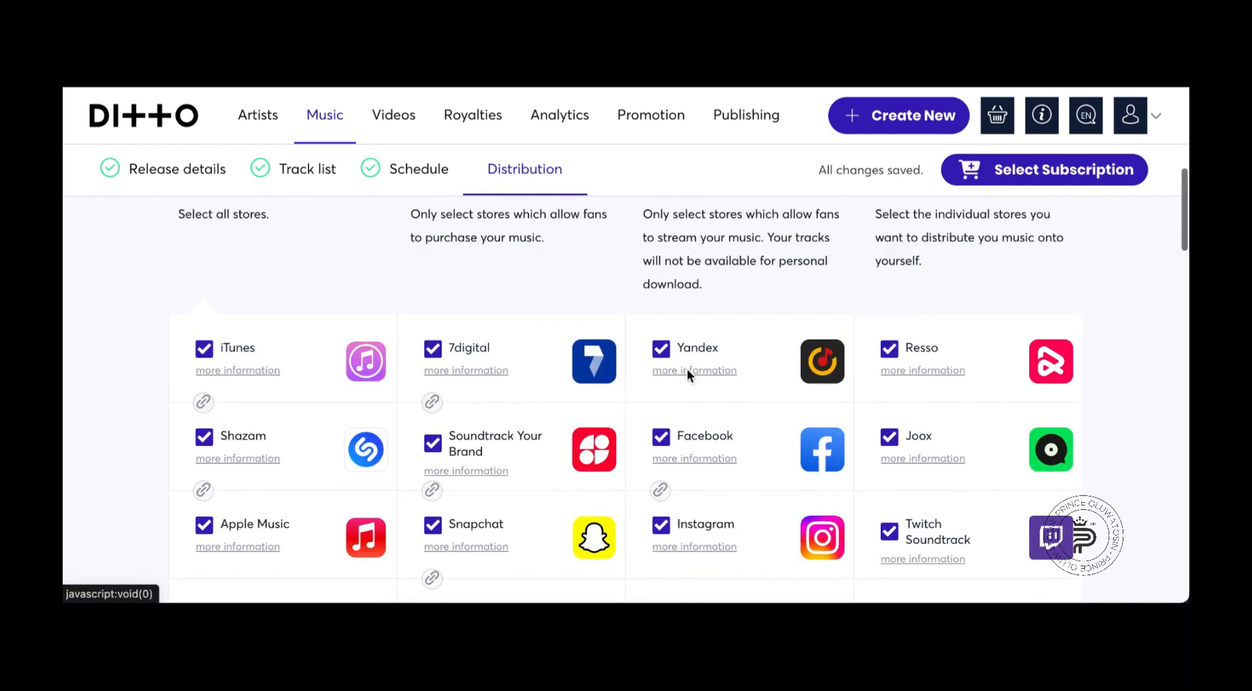
scroll(687, 369, down, 2)
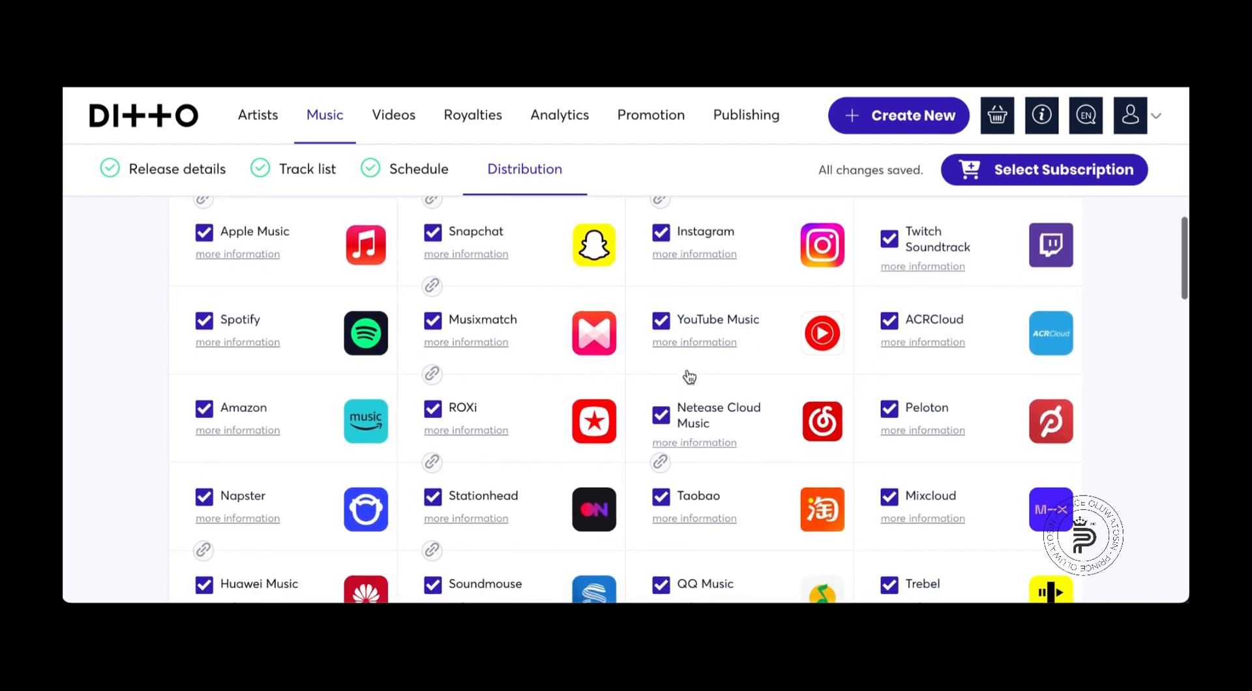
scroll(689, 377, down, 7)
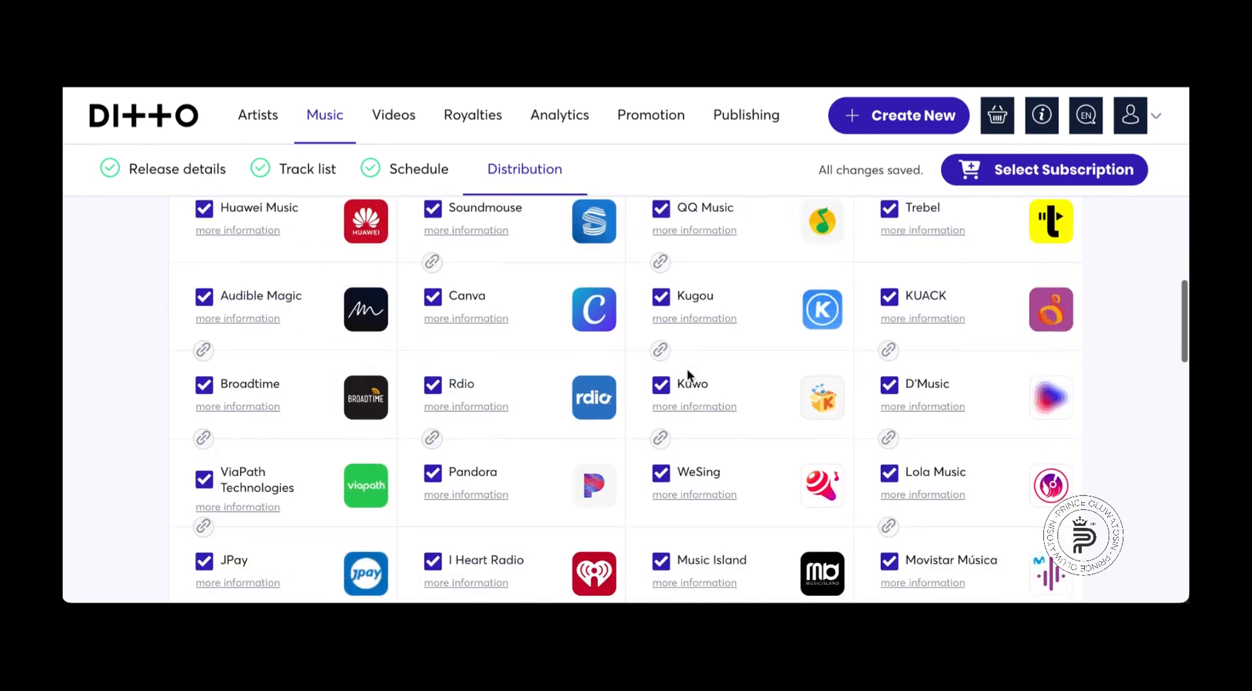
scroll(687, 369, down, 6)
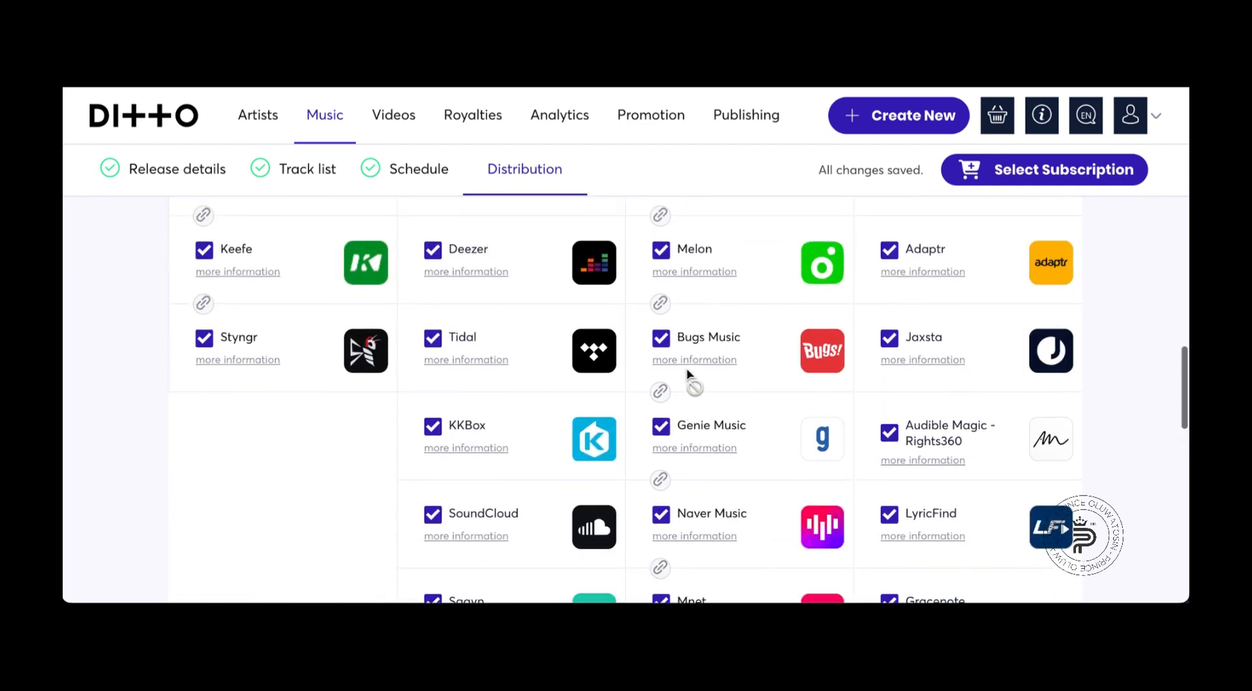
scroll(686, 369, up, 3)
scroll(686, 369, down, 7)
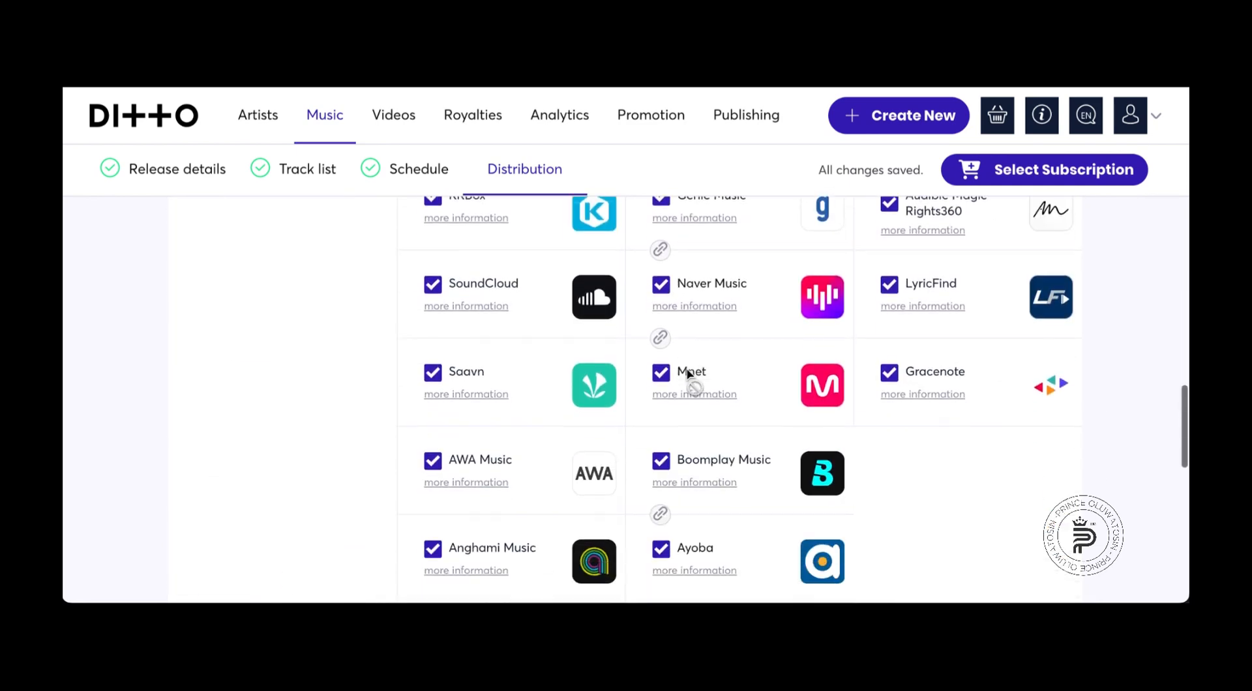
scroll(688, 375, down, 8)
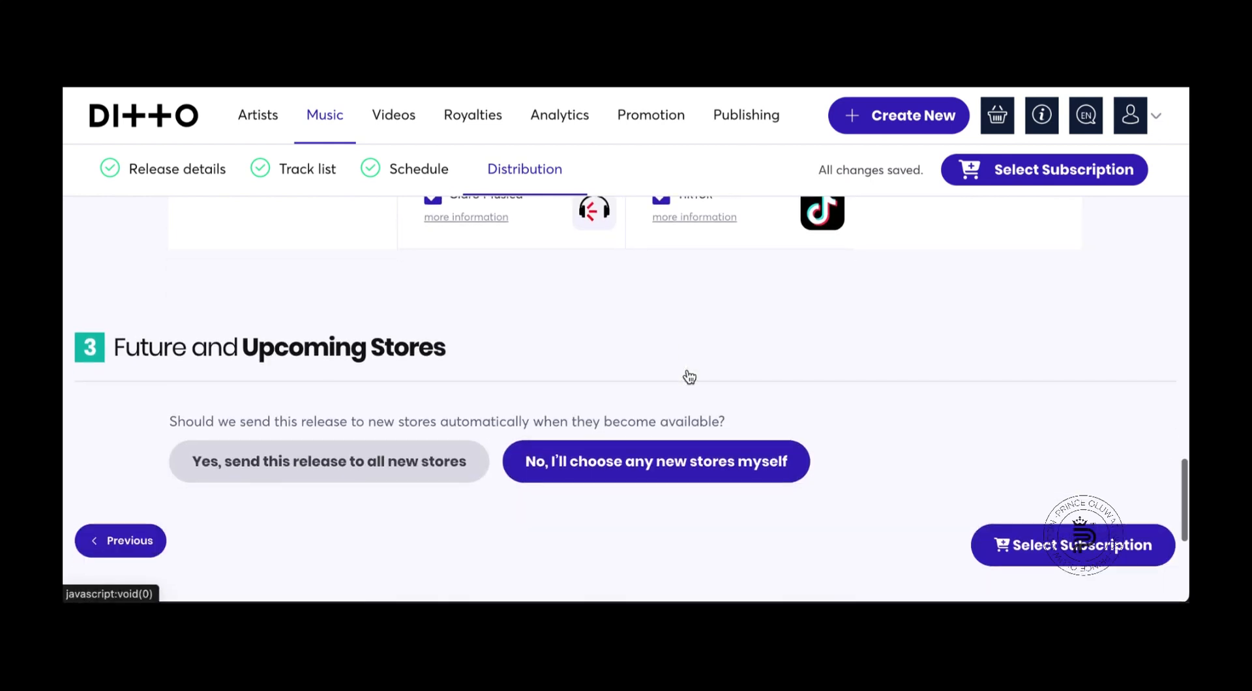
- Proceed to the subscription selection and compare the prices, artist limits and descriptions of the Starter, Professional and Label 5 plans
click(1048, 169)
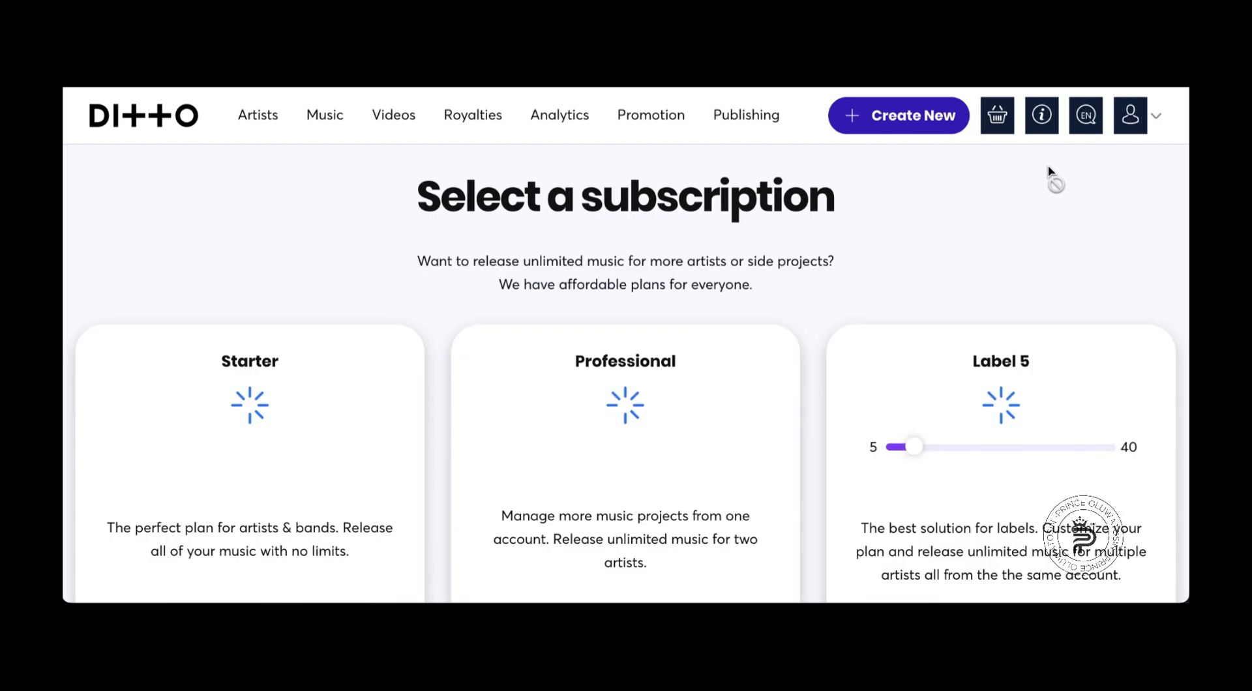
scroll(793, 355, down, 5)
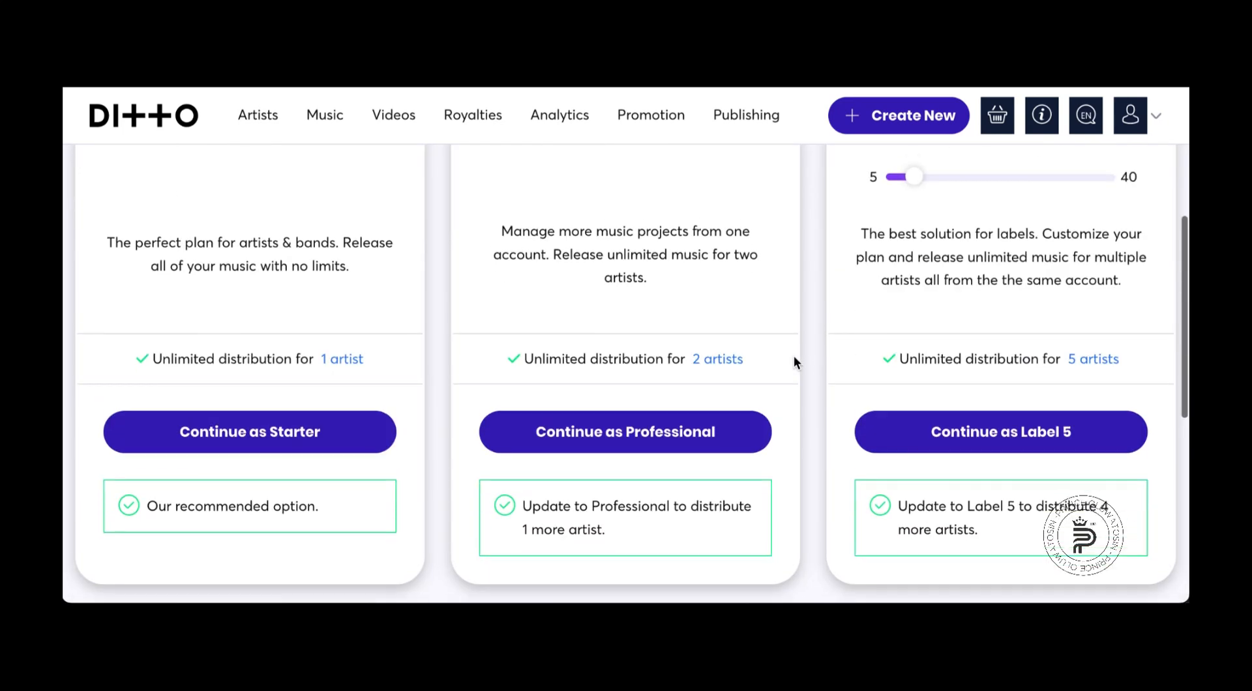
scroll(794, 357, down, 6)
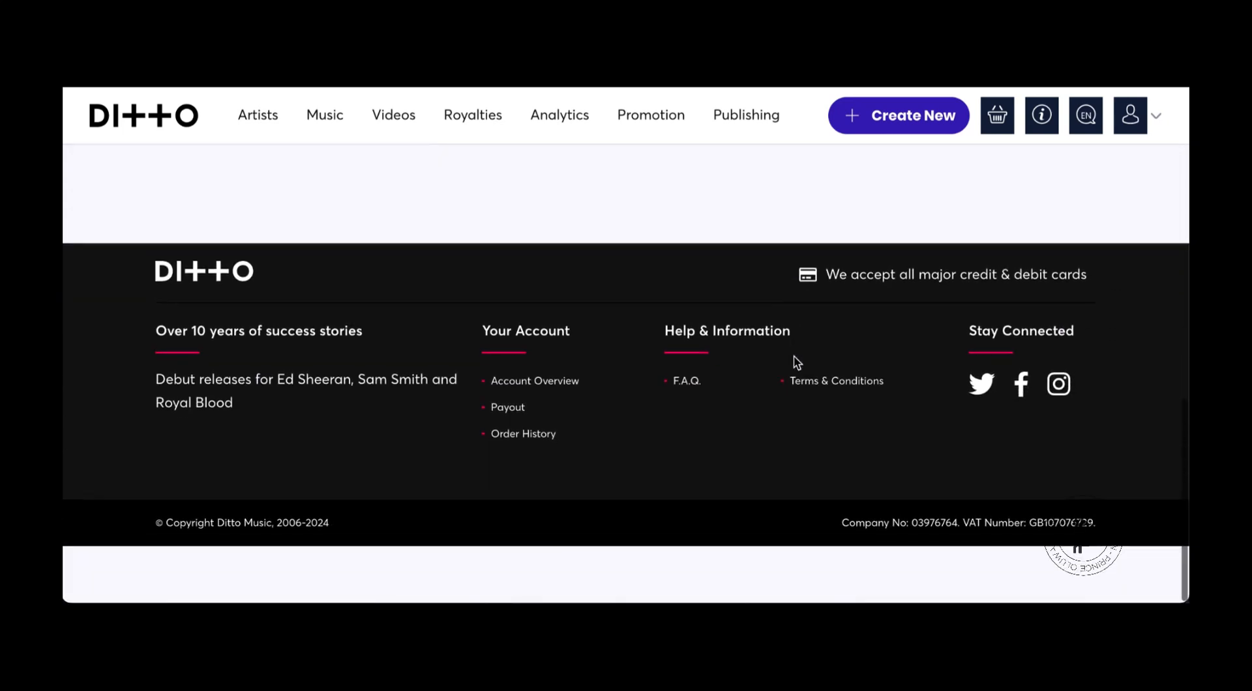
scroll(793, 357, up, 3)
scroll(795, 362, up, 5)
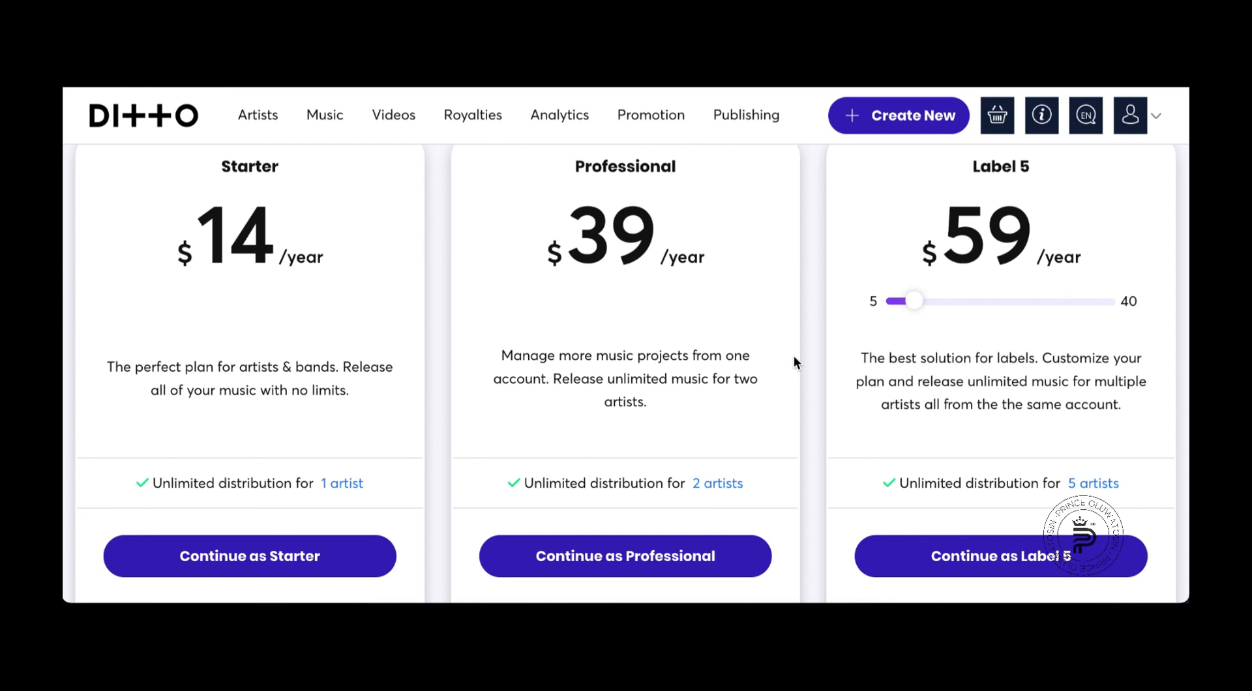
scroll(793, 358, up, 1)
scroll(793, 357, down, 5)
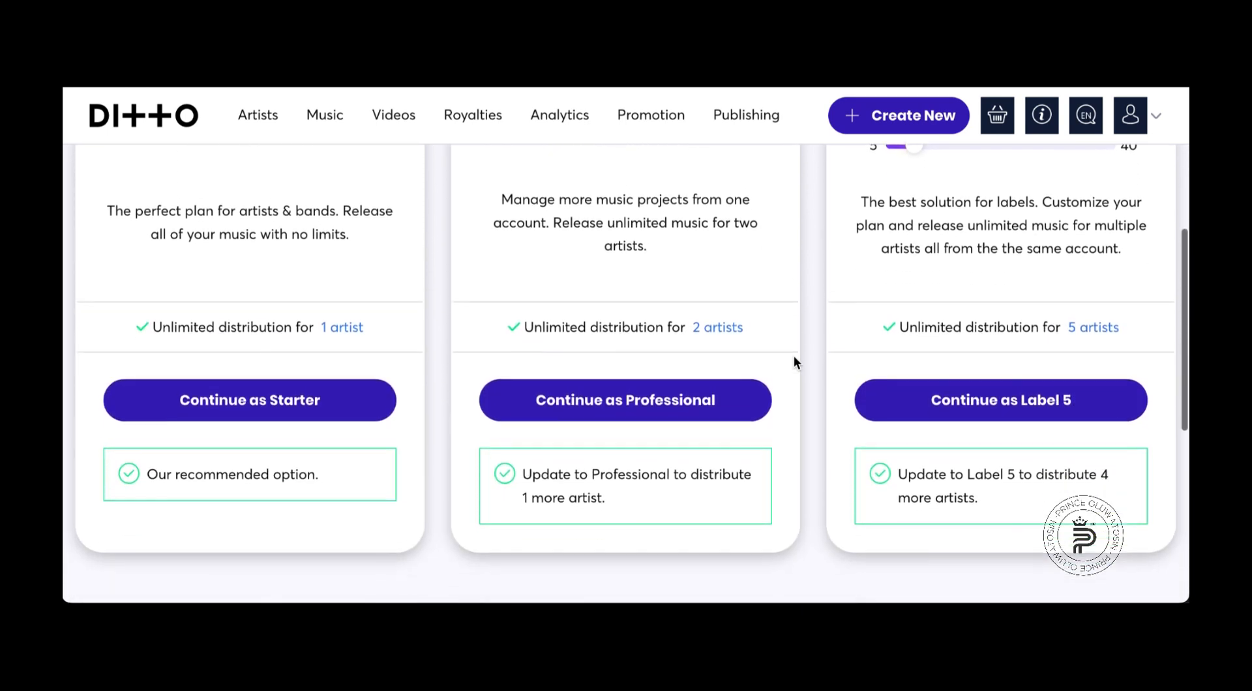
scroll(794, 357, up, 10)
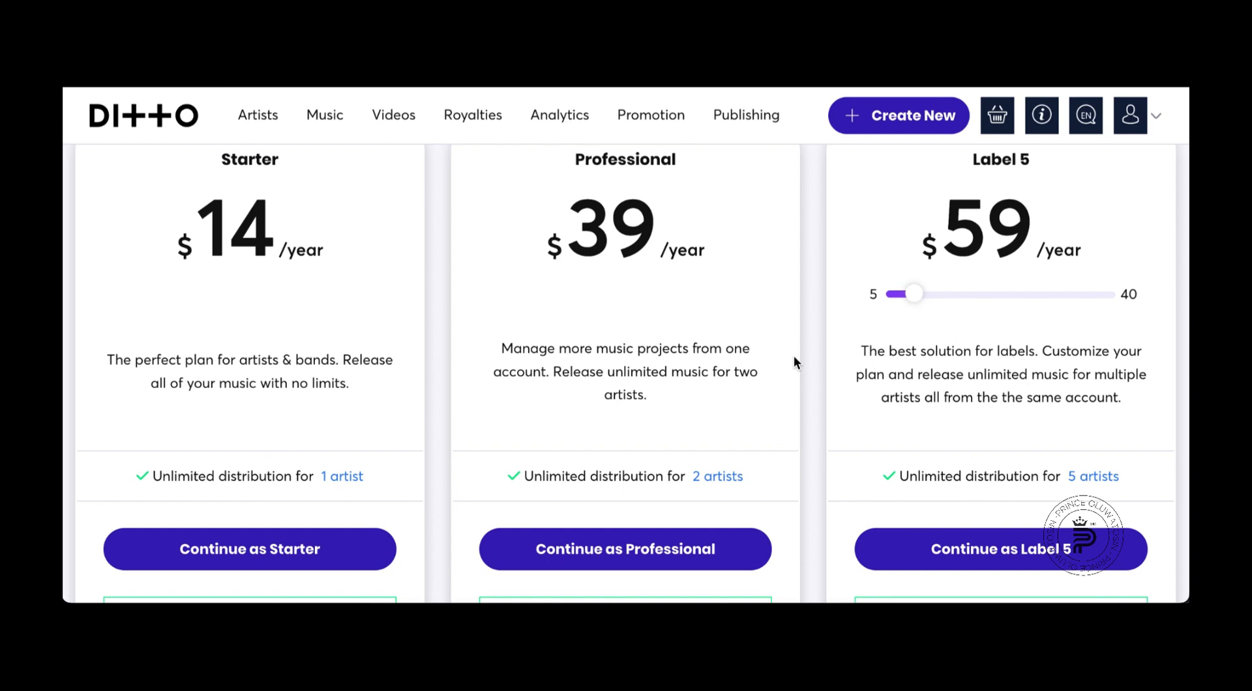
scroll(883, 364, up, 3)
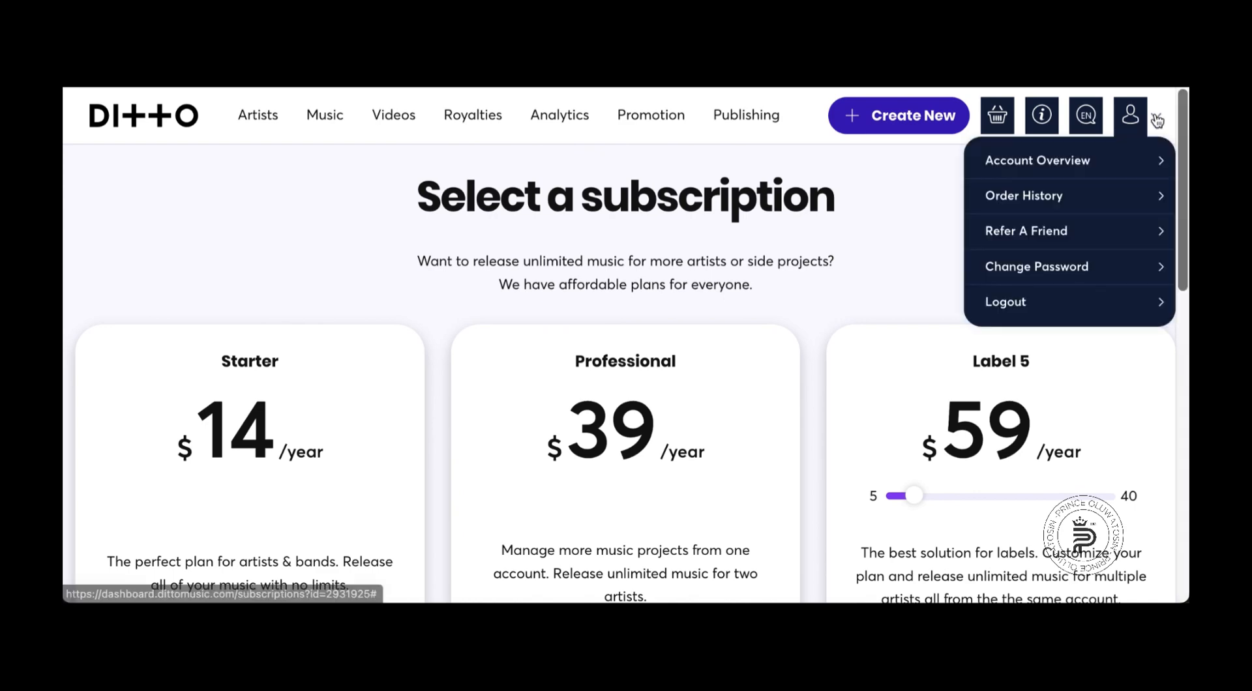